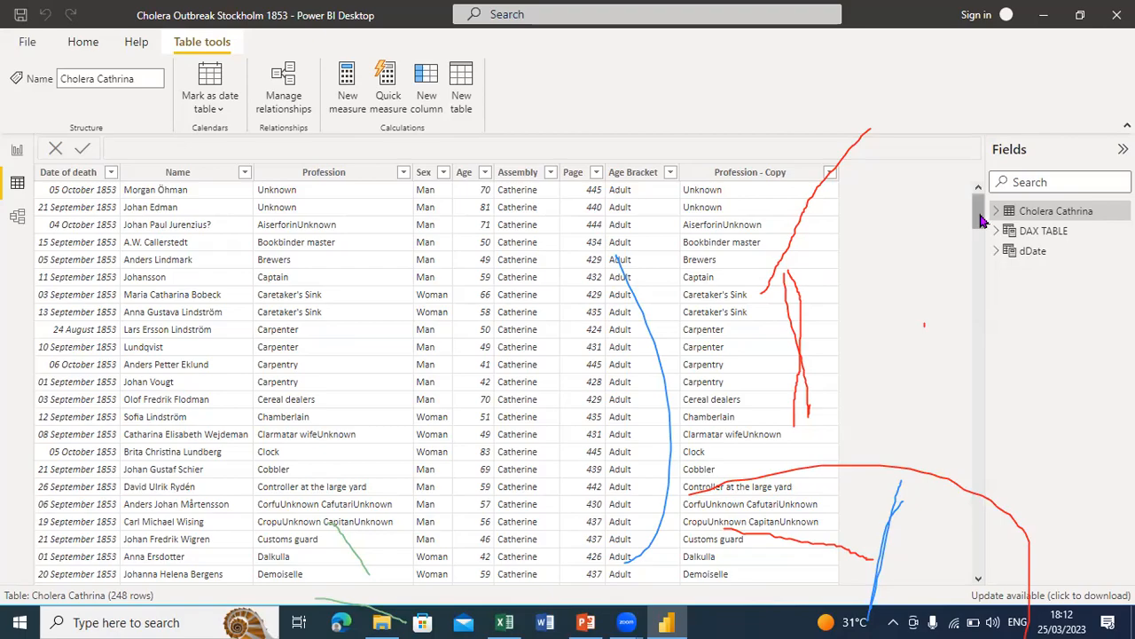
Open the report page and examine the Total Death by Month chart in focus mode, returning to the report when done.
{"action": "mouse_move", "coordinate": [981, 228]}
{"action": "left_mouse_down"}
{"action": "mouse_move", "coordinate": [976, 348]}
{"action": "mouse_move", "coordinate": [976, 215]}
{"action": "mouse_move", "coordinate": [975, 428]}
{"action": "mouse_move", "coordinate": [976, 217]}
{"action": "left_mouse_up"}
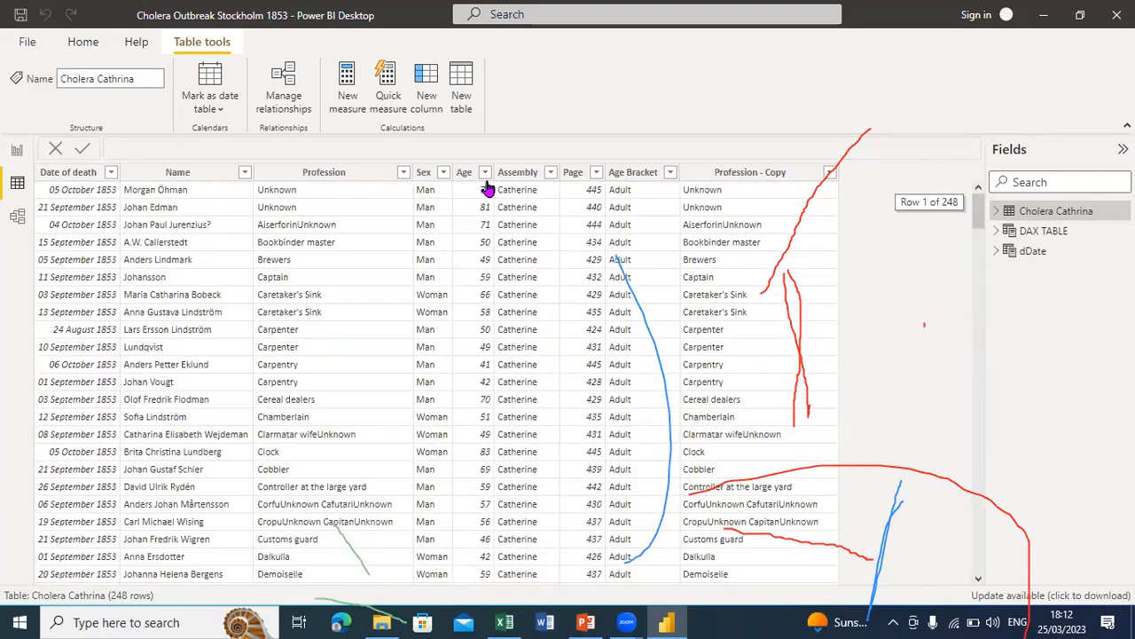
{"action": "left_click", "coordinate": [17, 151]}
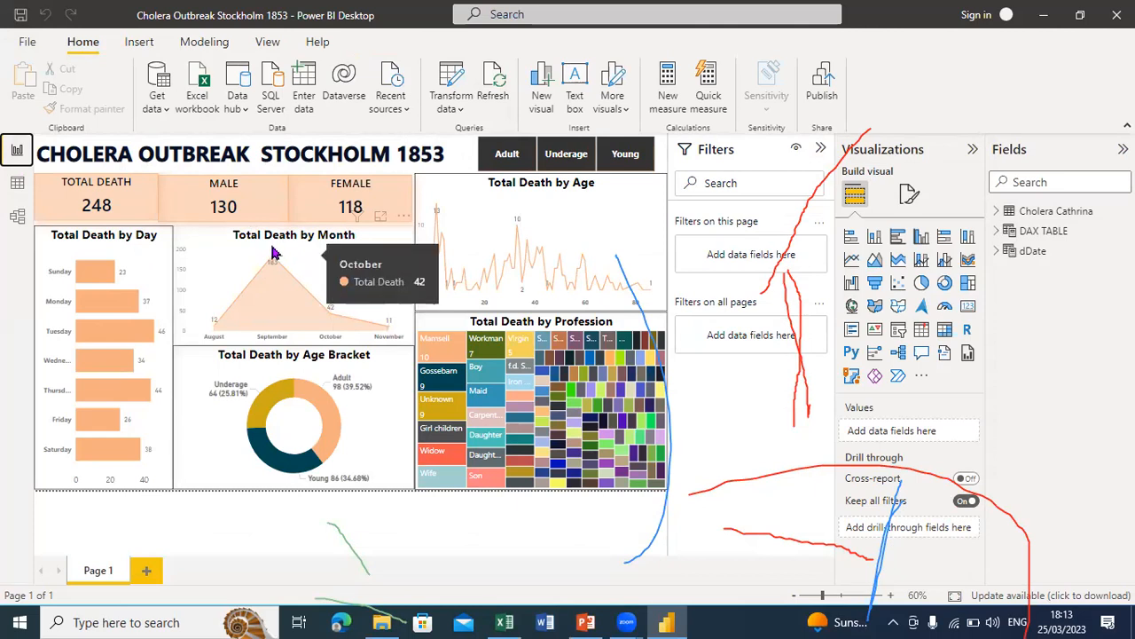
{"action": "mouse_move", "coordinate": [274, 269]}
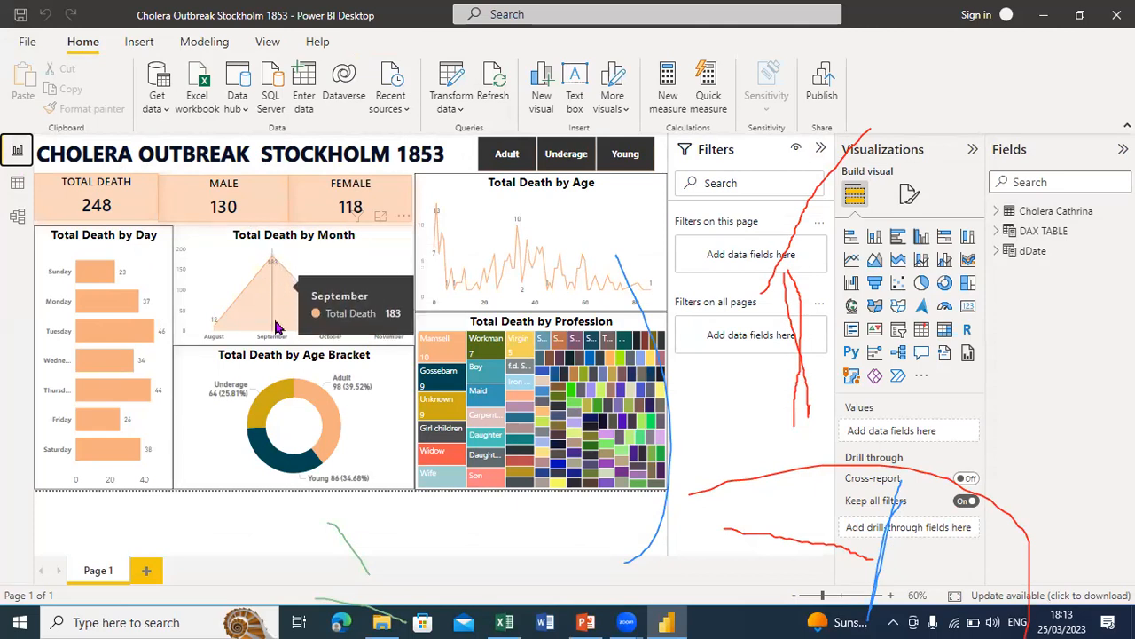
{"action": "left_click", "coordinate": [365, 266]}
{"action": "left_click", "coordinate": [383, 230]}
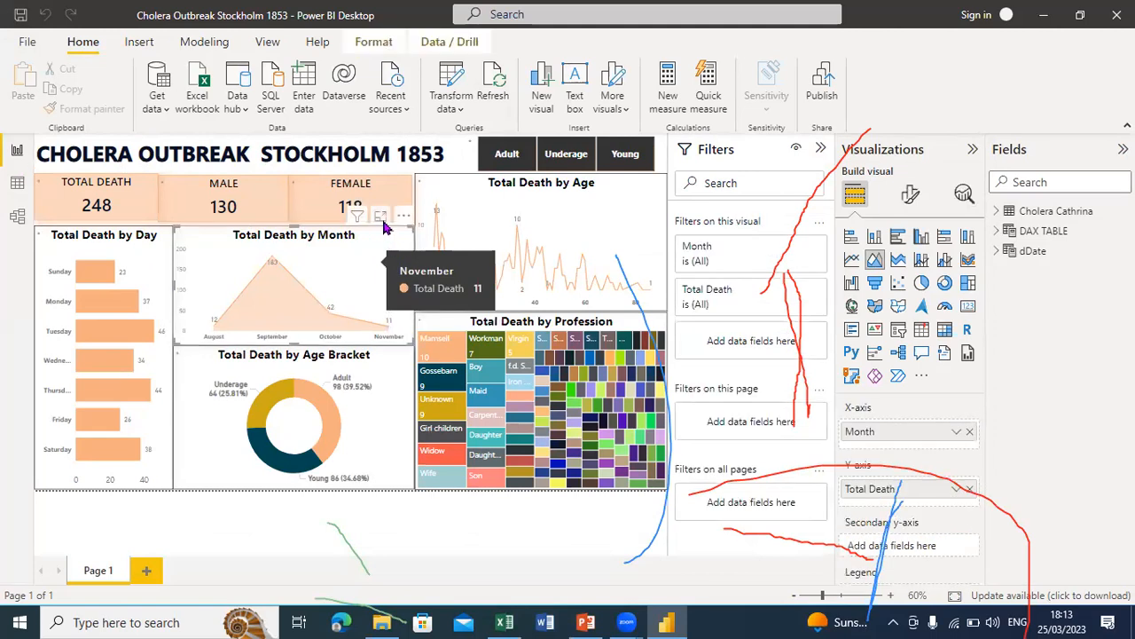
{"action": "left_click", "coordinate": [382, 219]}
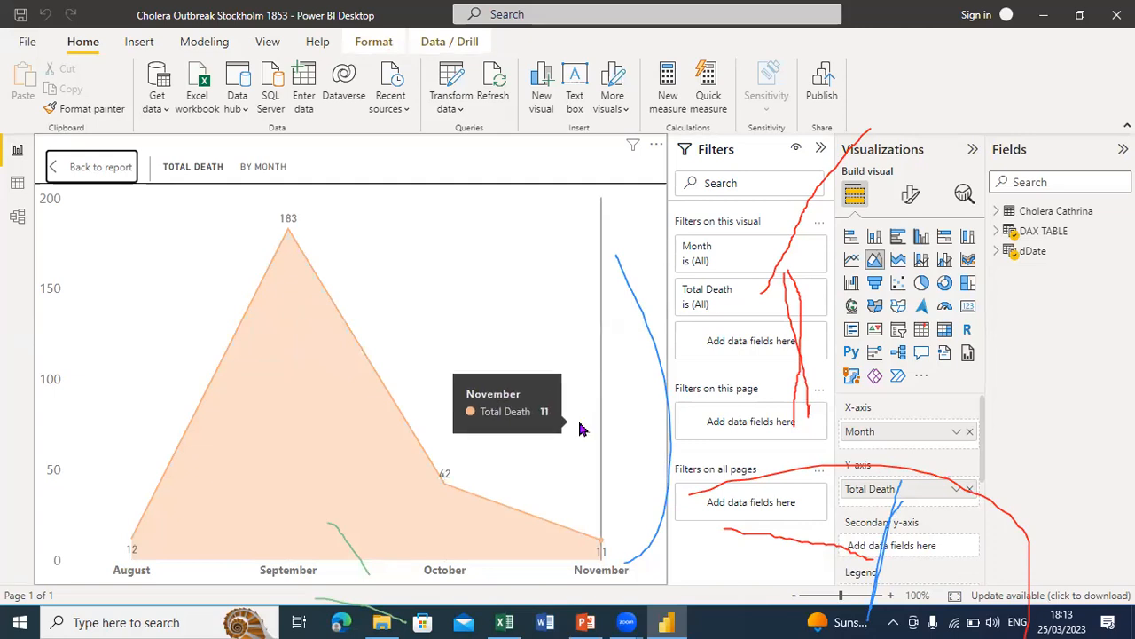
{"action": "left_click", "coordinate": [86, 168]}
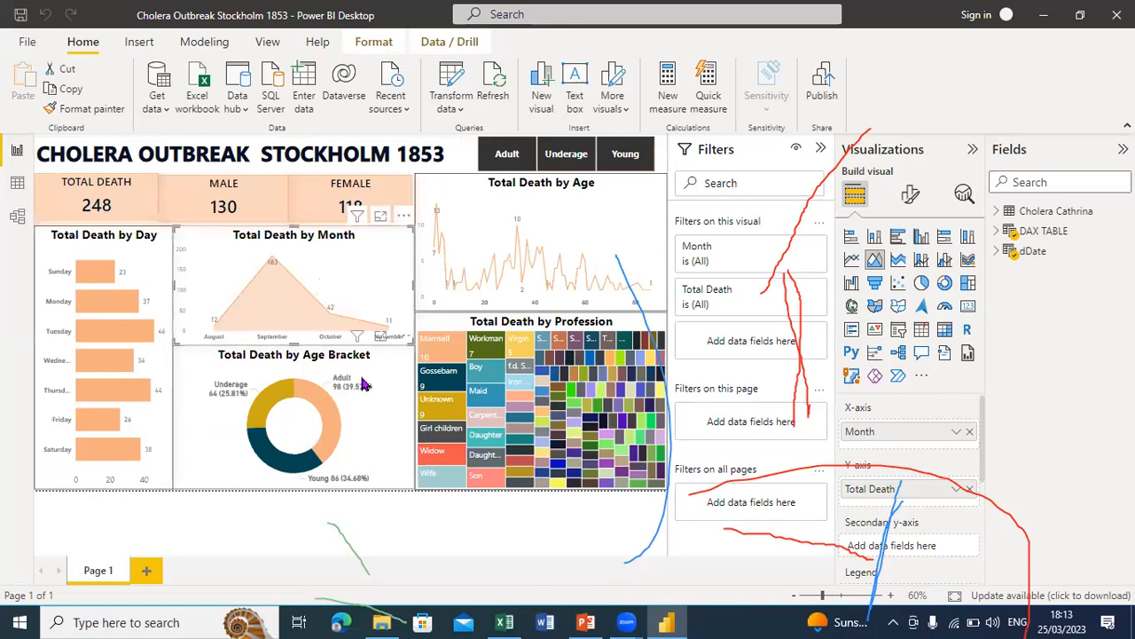
Review the Cholera Cathrina data table and the table relationships in the model, and return to the report page.
{"action": "left_click", "coordinate": [18, 184]}
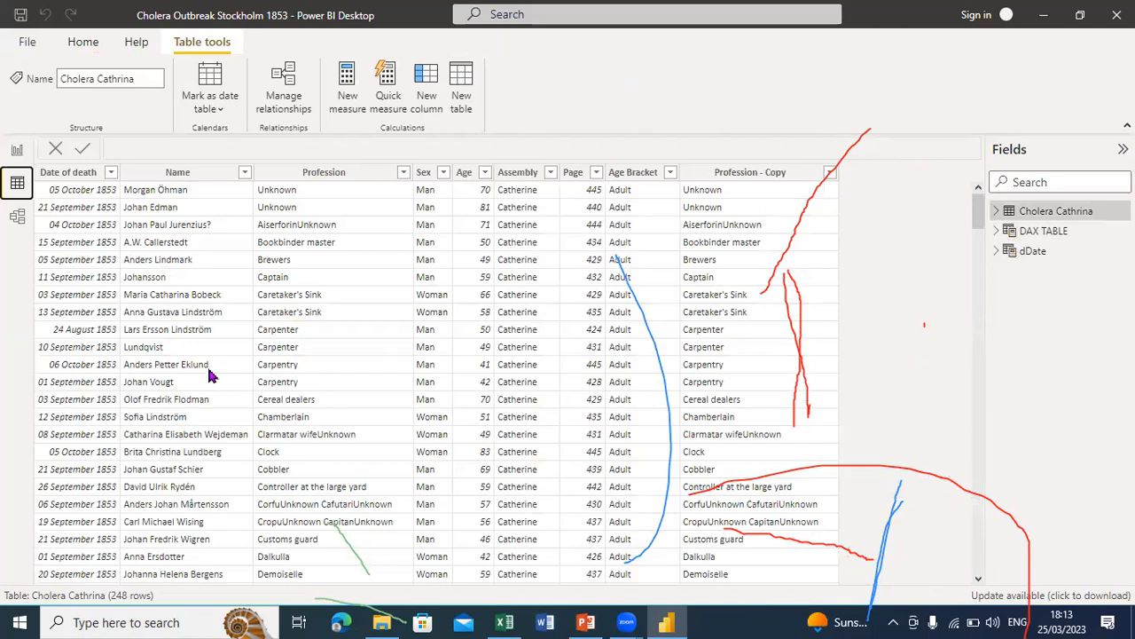
{"action": "left_click", "coordinate": [17, 215]}
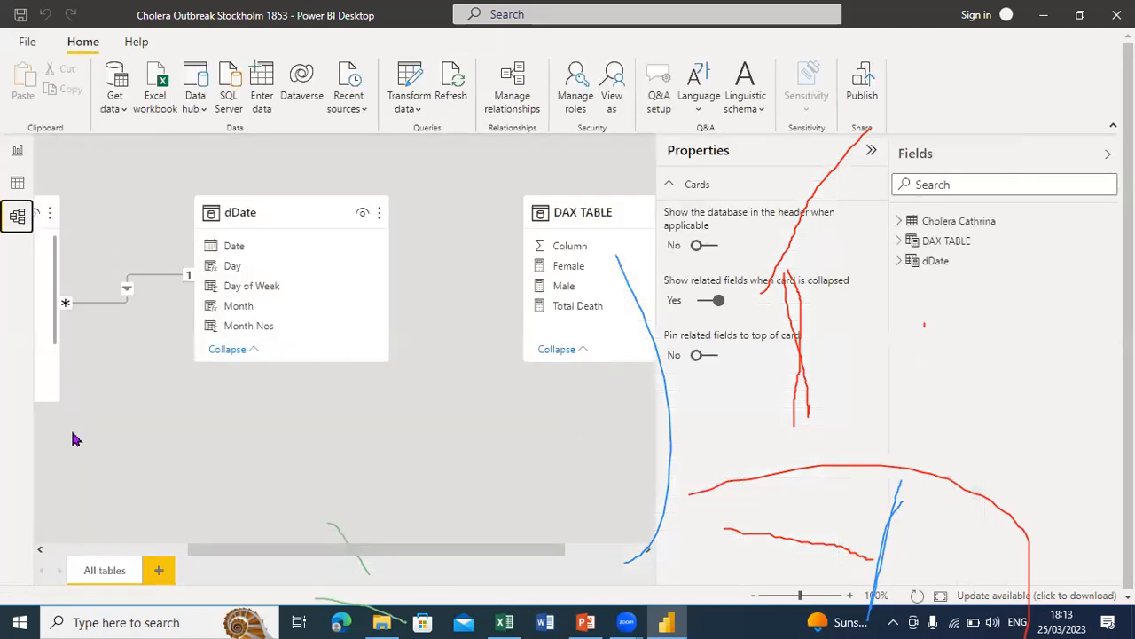
{"action": "left_click", "coordinate": [16, 150]}
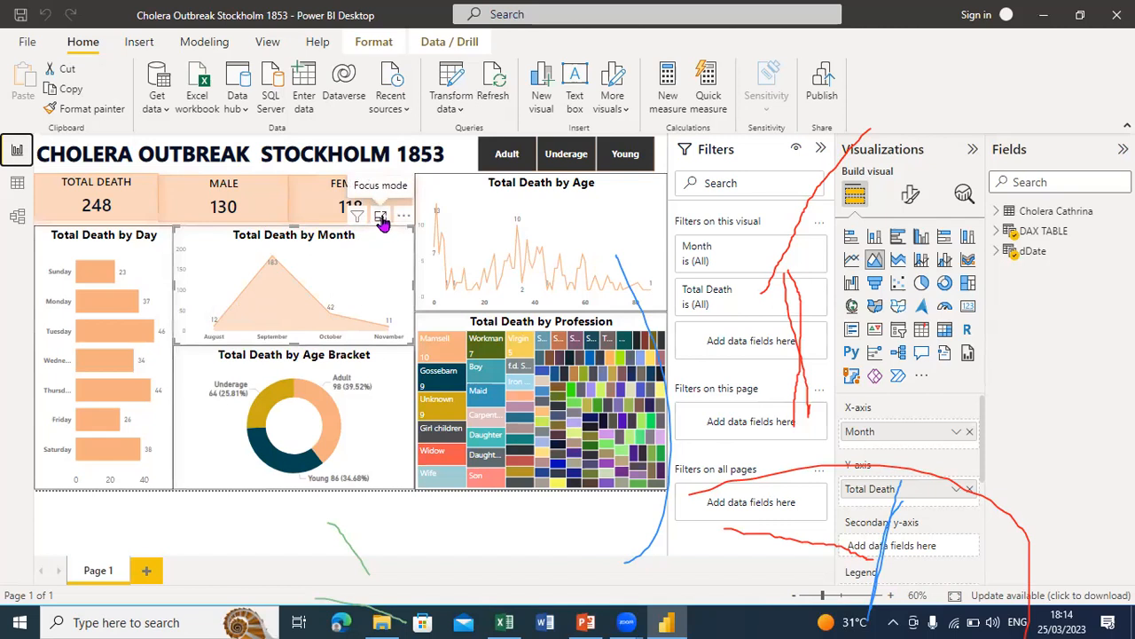
{"action": "mouse_move", "coordinate": [382, 270]}
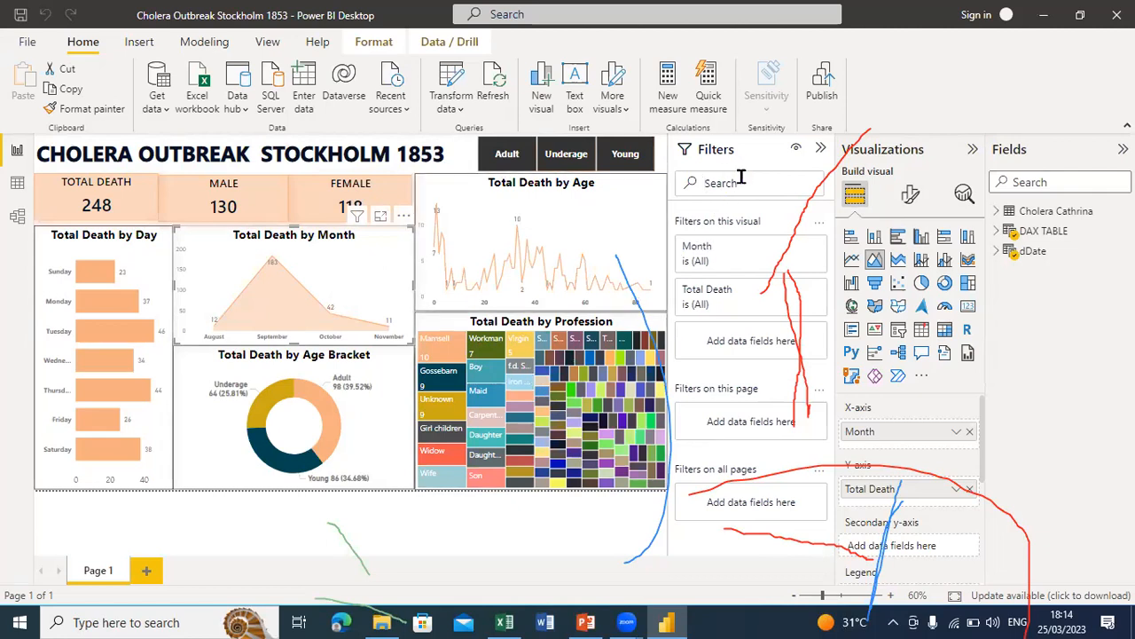
Filter the dashboard by the Adult, Underage and Young age brackets in turn, and clear the age bracket selection.
{"action": "left_click", "coordinate": [517, 162]}
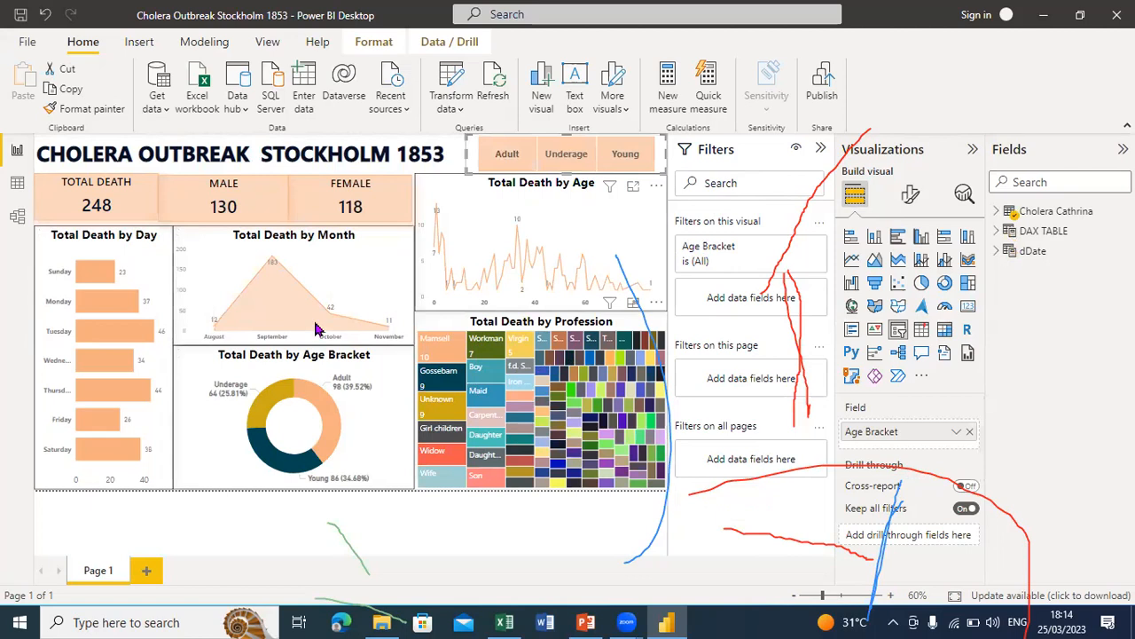
{"action": "left_click", "coordinate": [508, 157]}
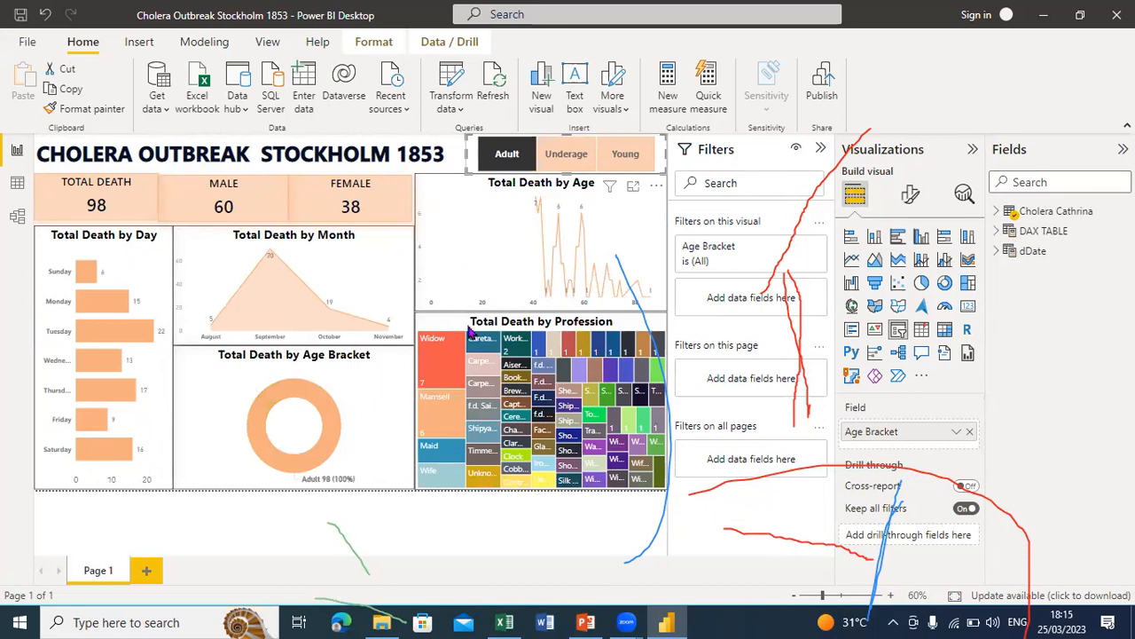
{"action": "left_click", "coordinate": [567, 154]}
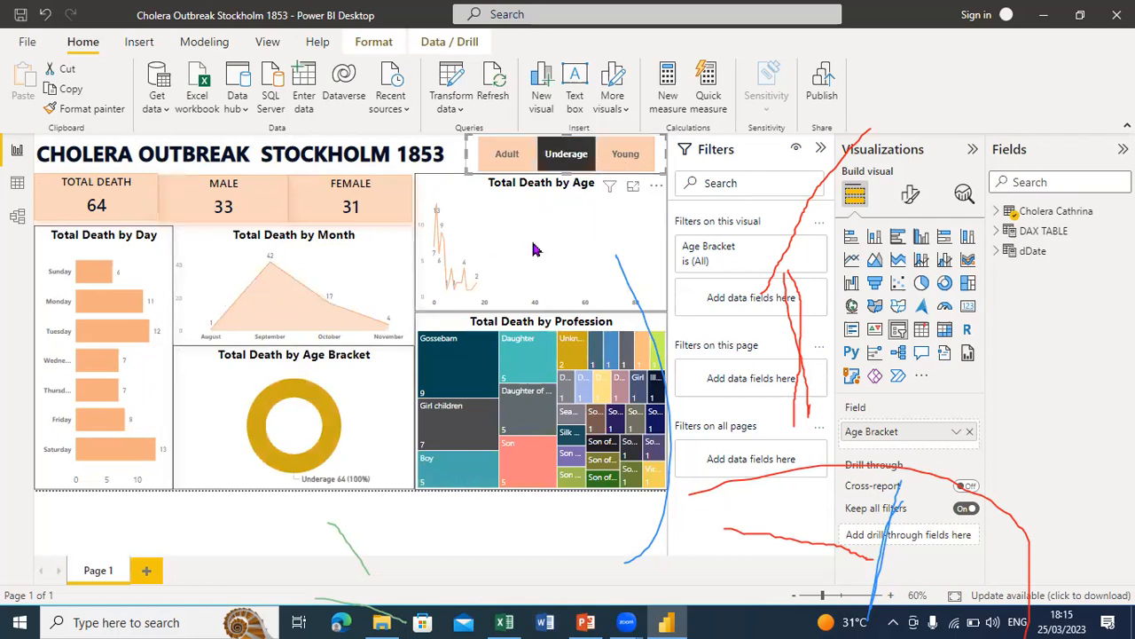
{"action": "left_click", "coordinate": [633, 162]}
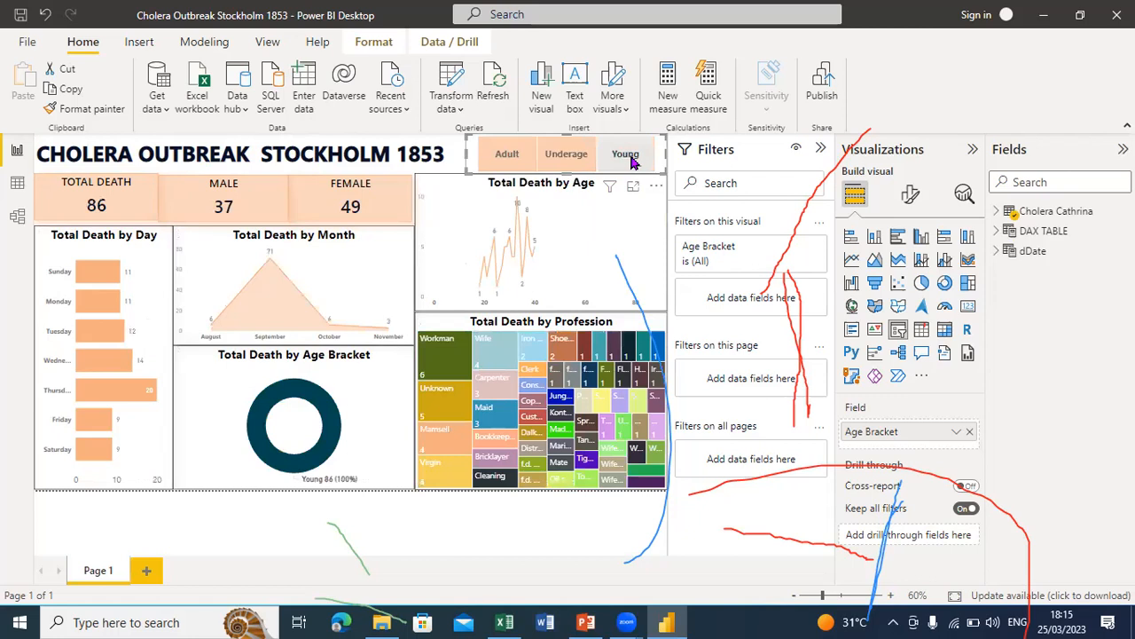
{"action": "left_click", "coordinate": [632, 161]}
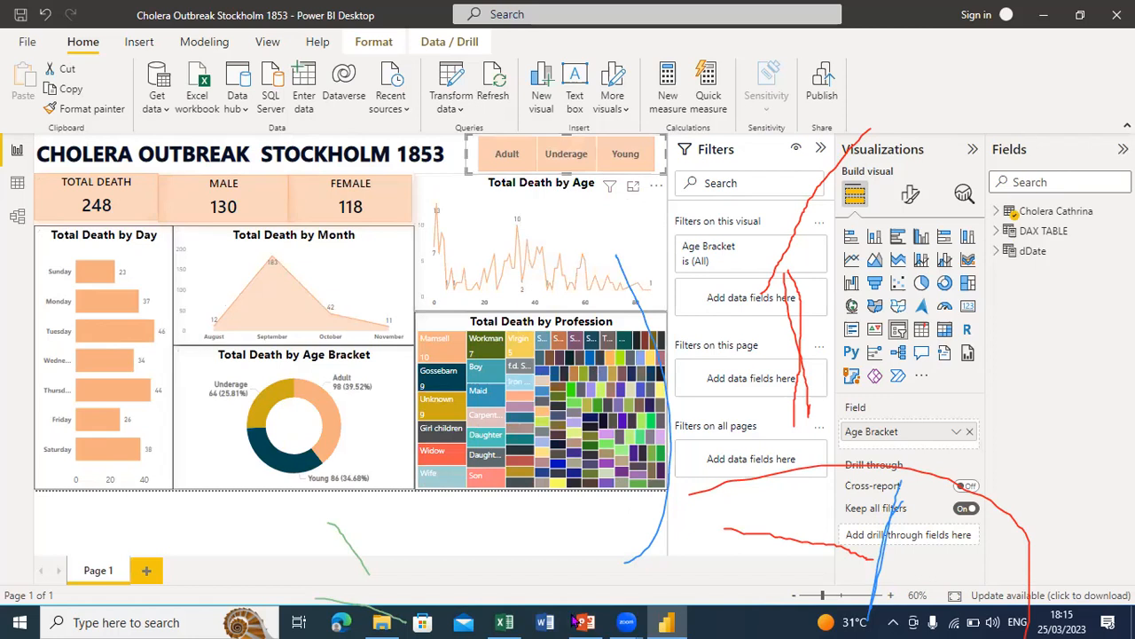
Switch to the sales_data_sample.xlsx workbook in Excel and go to the first column of the sales data.
{"action": "mouse_move", "coordinate": [513, 617]}
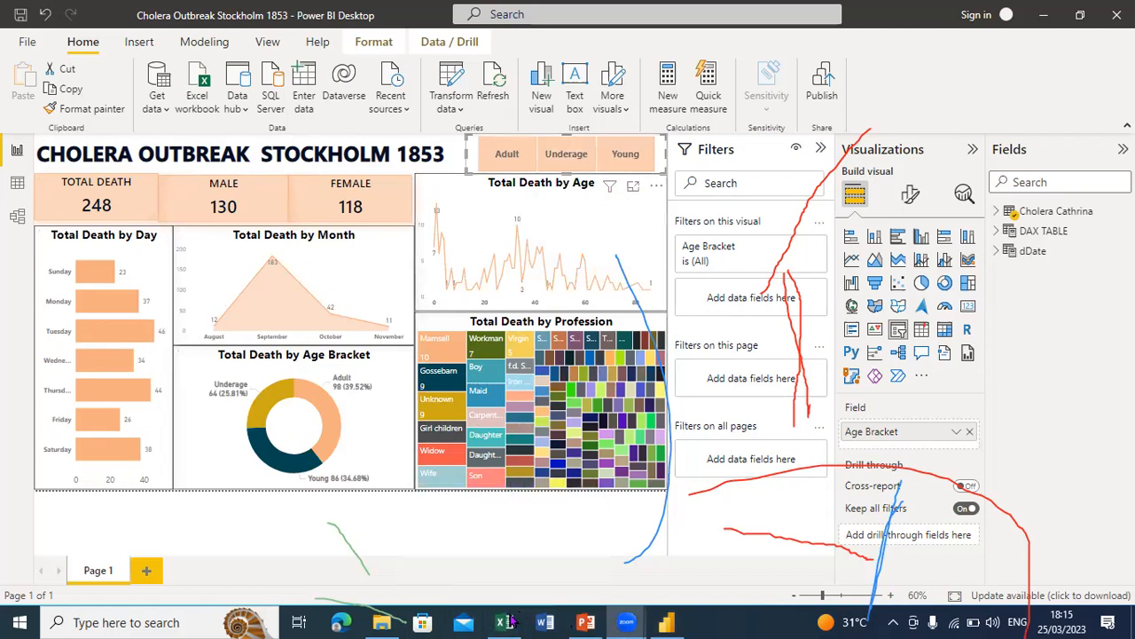
{"action": "left_click", "coordinate": [518, 618]}
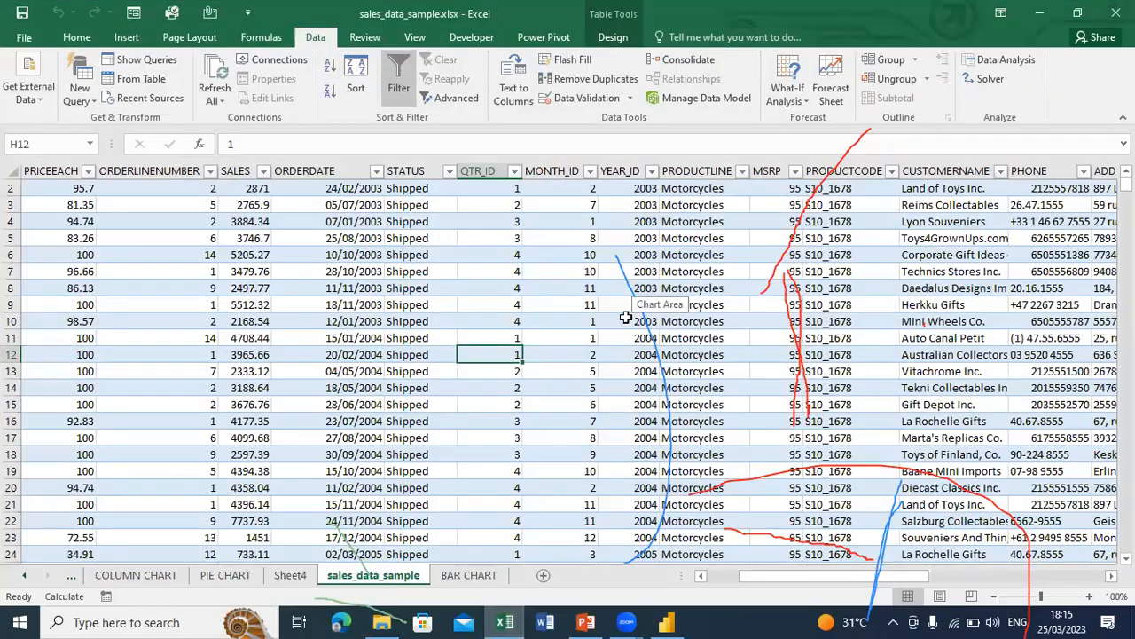
{"action": "left_click", "coordinate": [626, 320]}
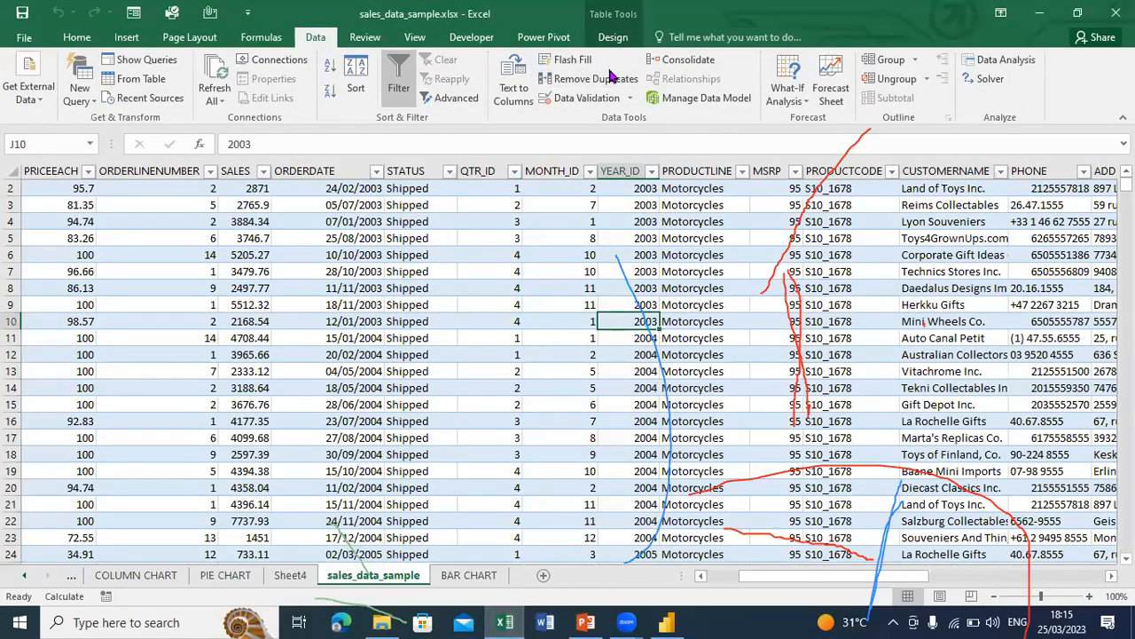
{"action": "left_click", "coordinate": [539, 240]}
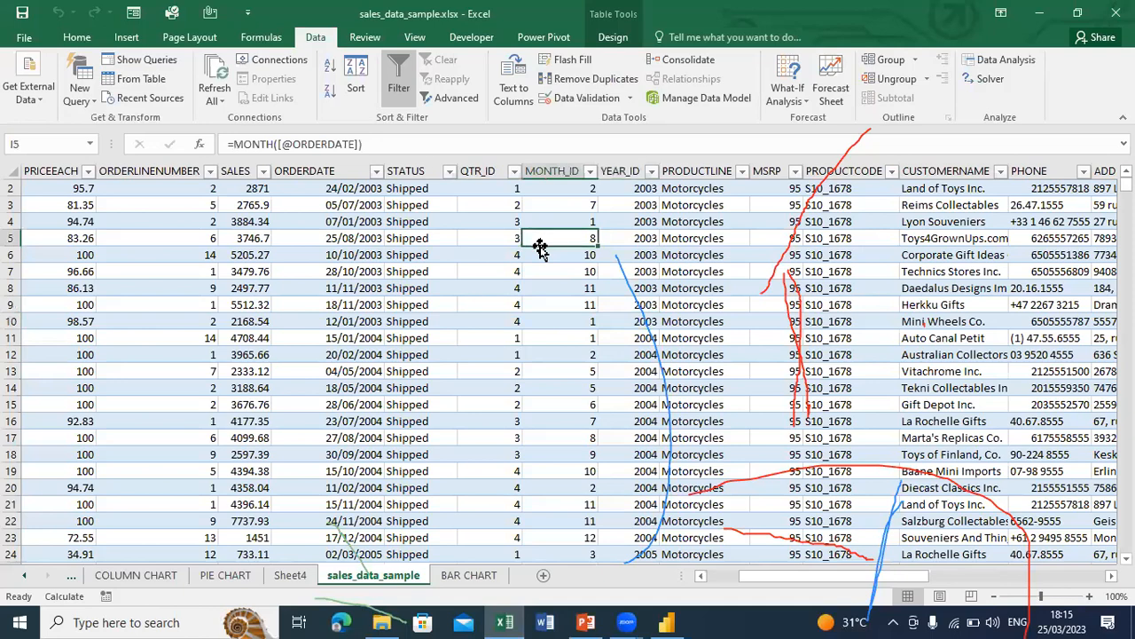
{"action": "left_click", "coordinate": [390, 305]}
{"action": "key", "text": "Left"}
{"action": "key", "text": "Left"}
{"action": "key", "text": "Left"}
{"action": "key", "text": "Left"}
{"action": "key", "text": "Left"}
{"action": "key", "text": "Left"}
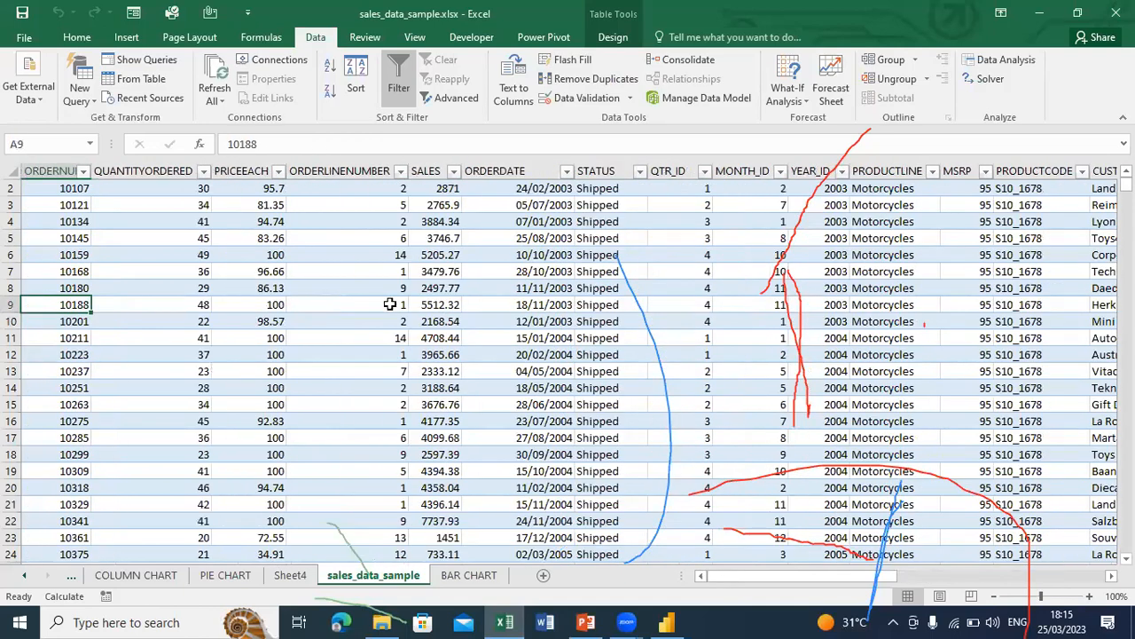
Examine the columns of the sales_data_sample sheet from the order number across to COUNTRY.
{"action": "key", "text": "Right"}
{"action": "key", "text": "Right"}
{"action": "key", "text": "Right"}
{"action": "key", "text": "Right"}
{"action": "key", "text": "Right"}
{"action": "key", "text": "Right"}
{"action": "key", "text": "Right"}
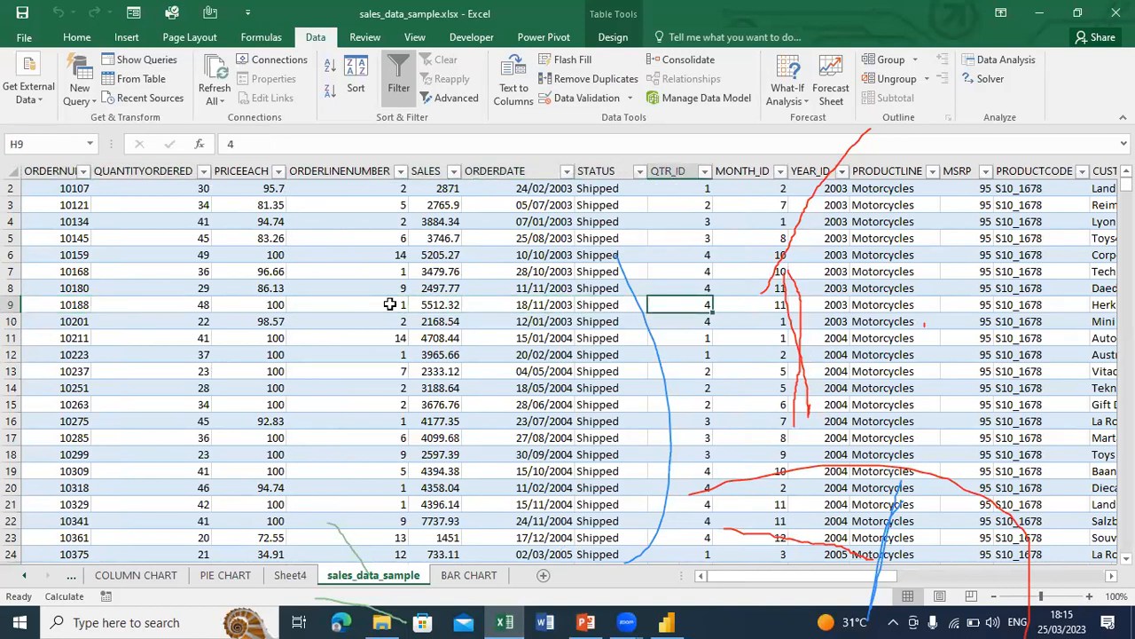
{"action": "key", "text": "Right"}
{"action": "key", "text": "Right"}
{"action": "key", "text": "Right"}
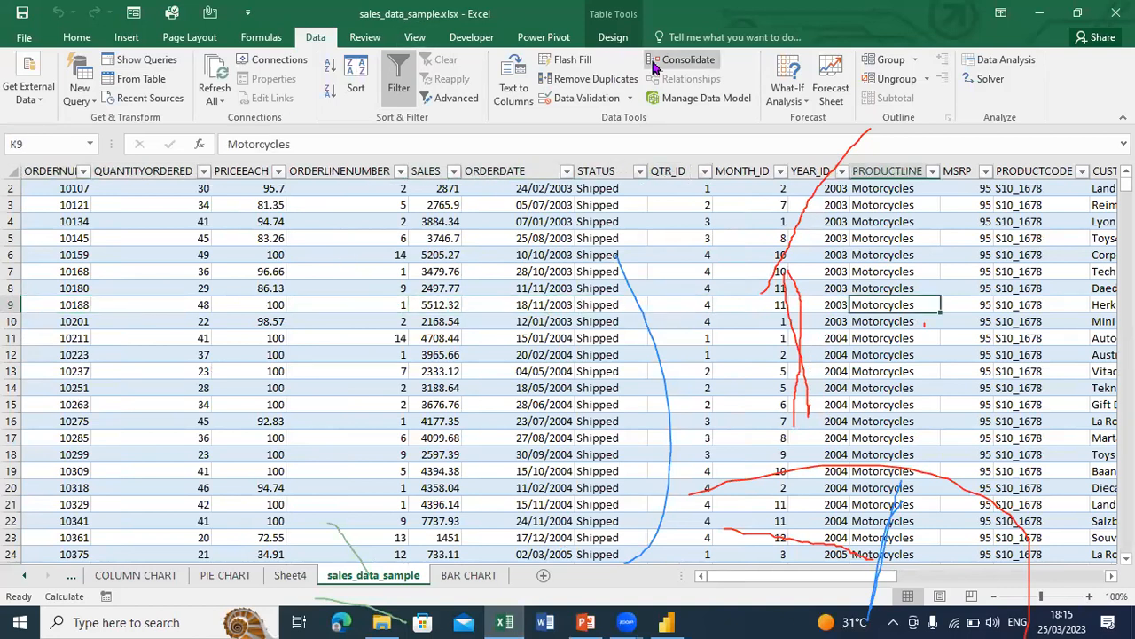
{"action": "left_click", "coordinate": [887, 216]}
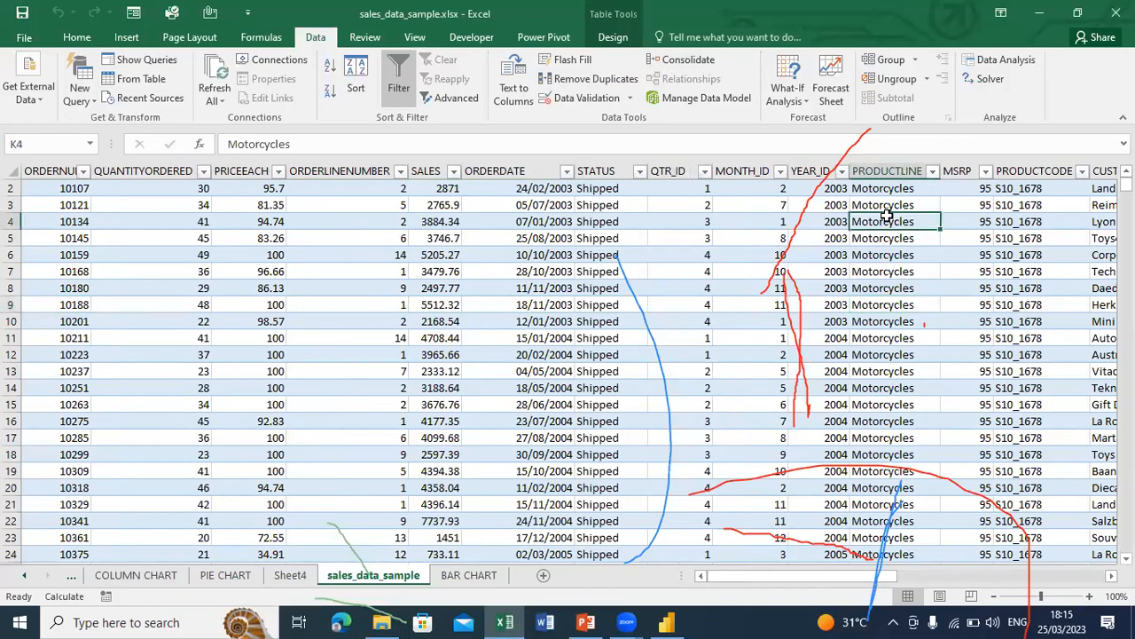
{"action": "key", "text": "Right"}
{"action": "key", "text": "Right"}
{"action": "key", "text": "Right"}
{"action": "key", "text": "Right"}
{"action": "key", "text": "Right"}
{"action": "key", "text": "Right"}
{"action": "key", "text": "Right"}
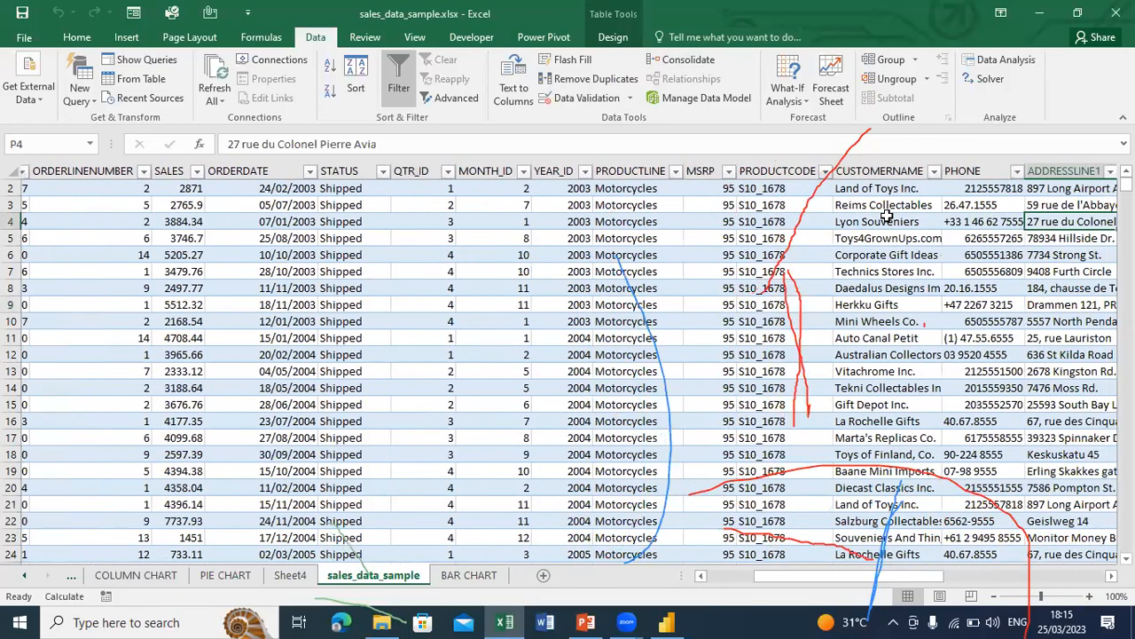
{"action": "key", "text": "Right"}
{"action": "key", "text": "Right"}
{"action": "key", "text": "Right"}
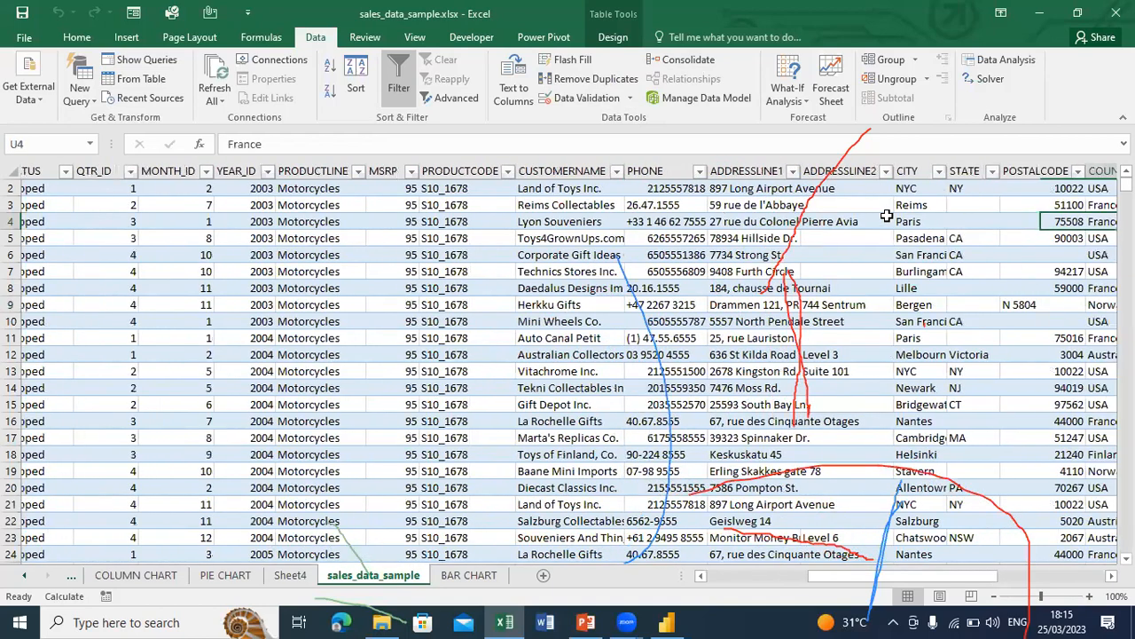
Browse the workbook's sheets and open the BAR CHART sheet to examine total sales by country.
{"action": "left_click", "coordinate": [24, 575]}
{"action": "left_click", "coordinate": [24, 576]}
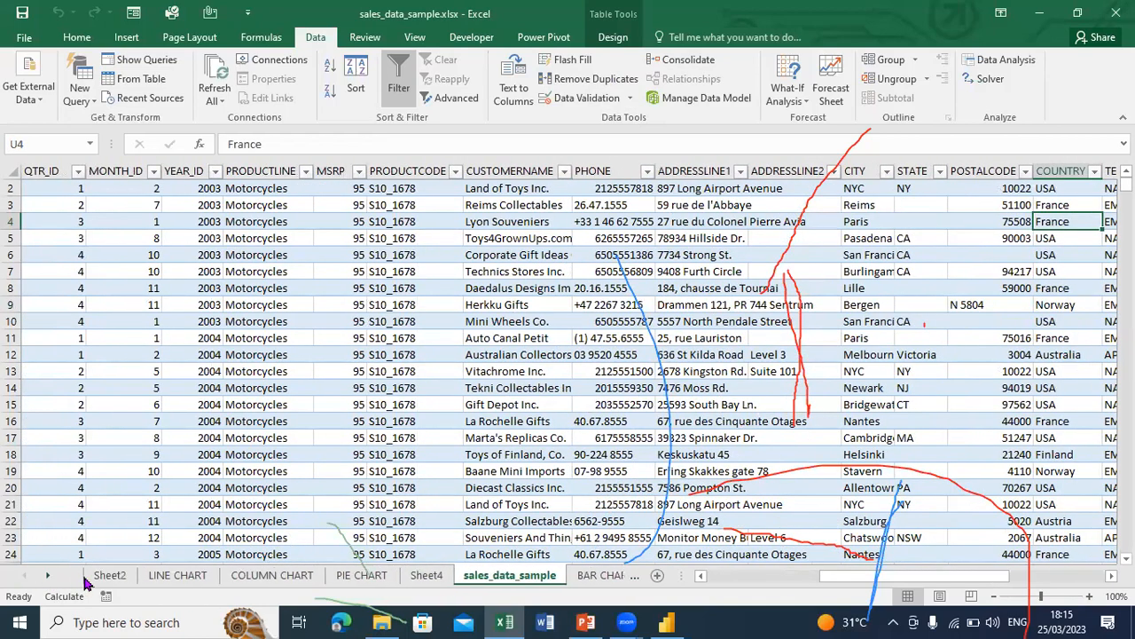
{"action": "left_click", "coordinate": [49, 578]}
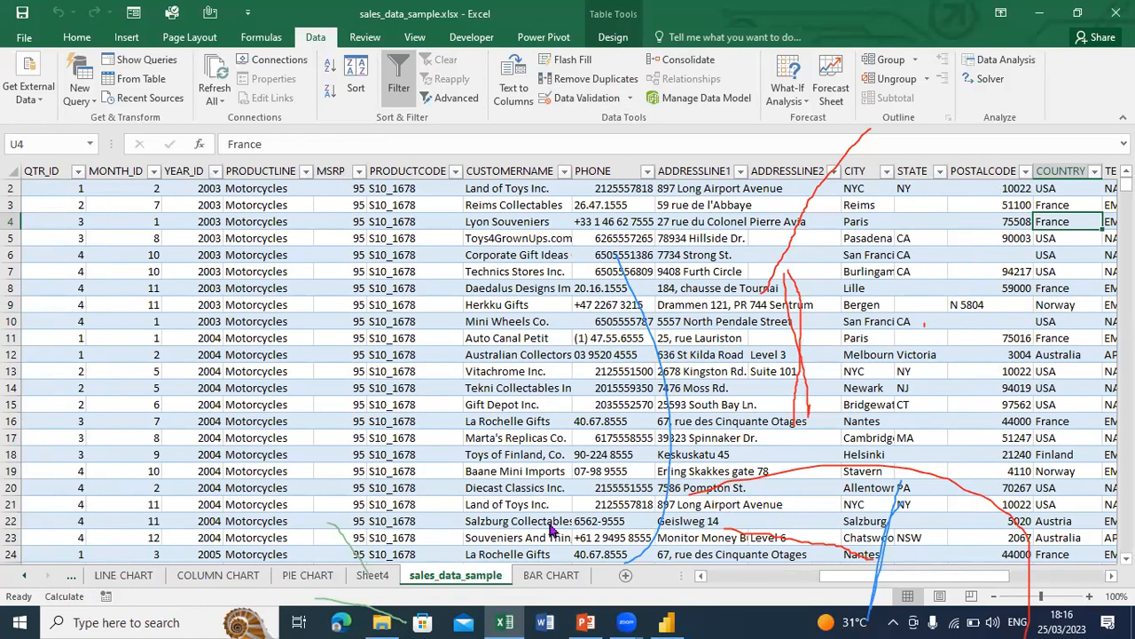
{"action": "left_click", "coordinate": [534, 575]}
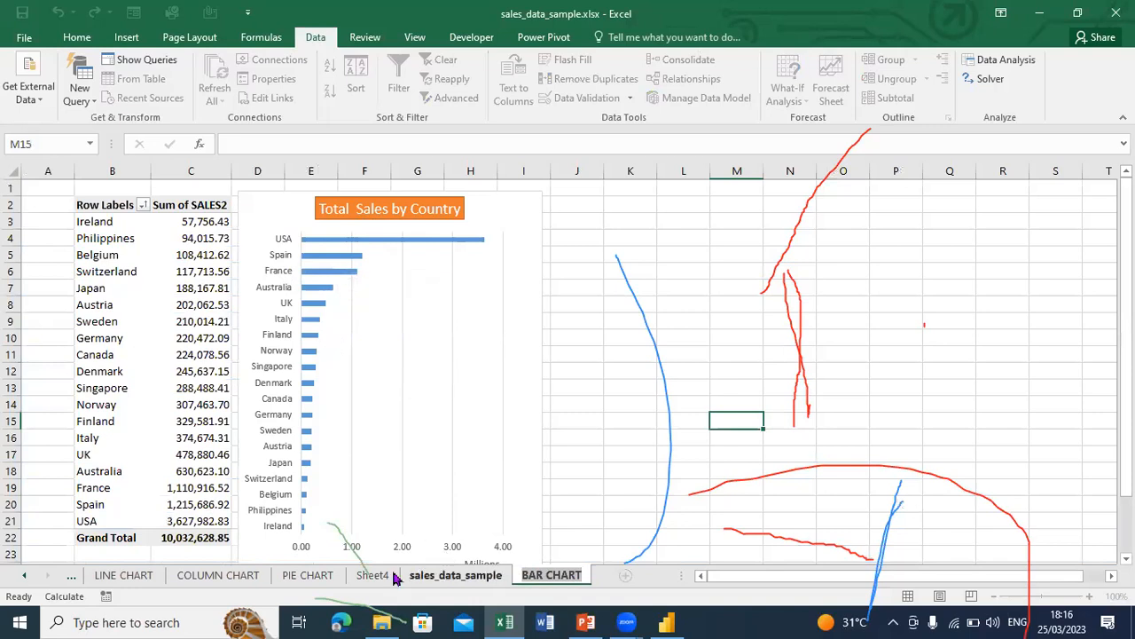
Examine the charts on the PIE CHART, COLUMN CHART and LINE CHART sheets one after another.
{"action": "left_click", "coordinate": [323, 584]}
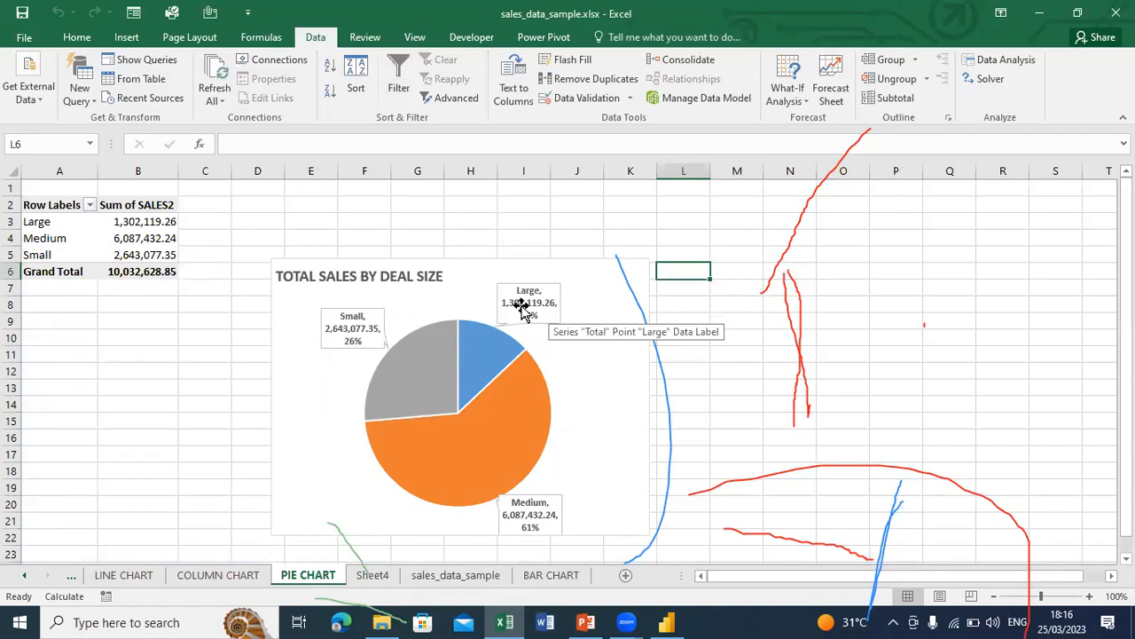
{"action": "left_click", "coordinate": [233, 576]}
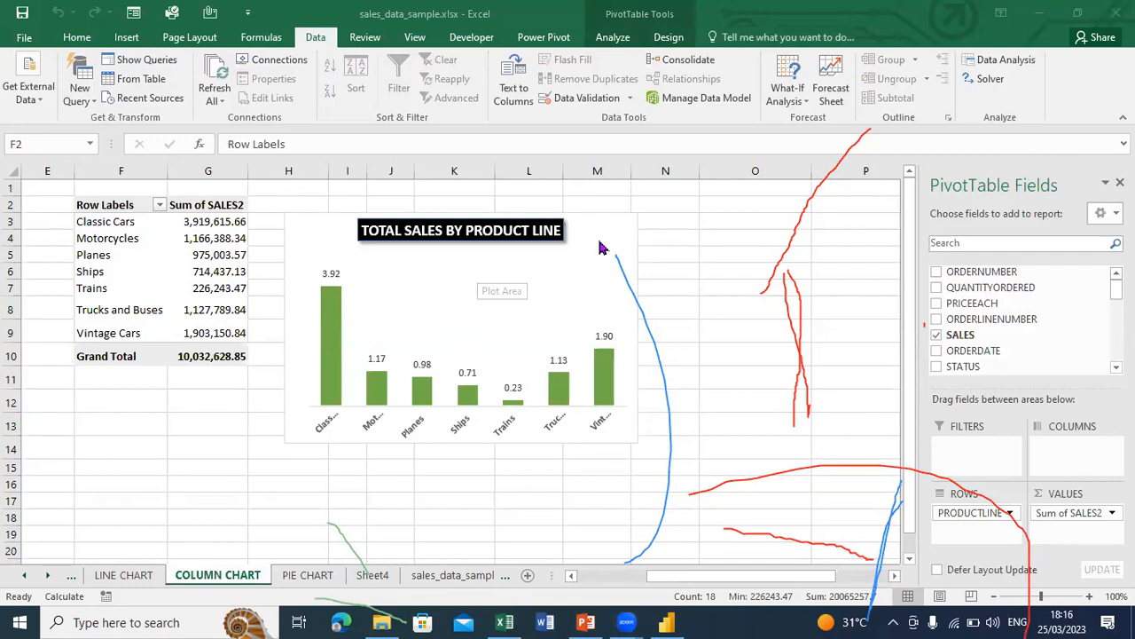
{"action": "key", "text": "ctrl+a"}
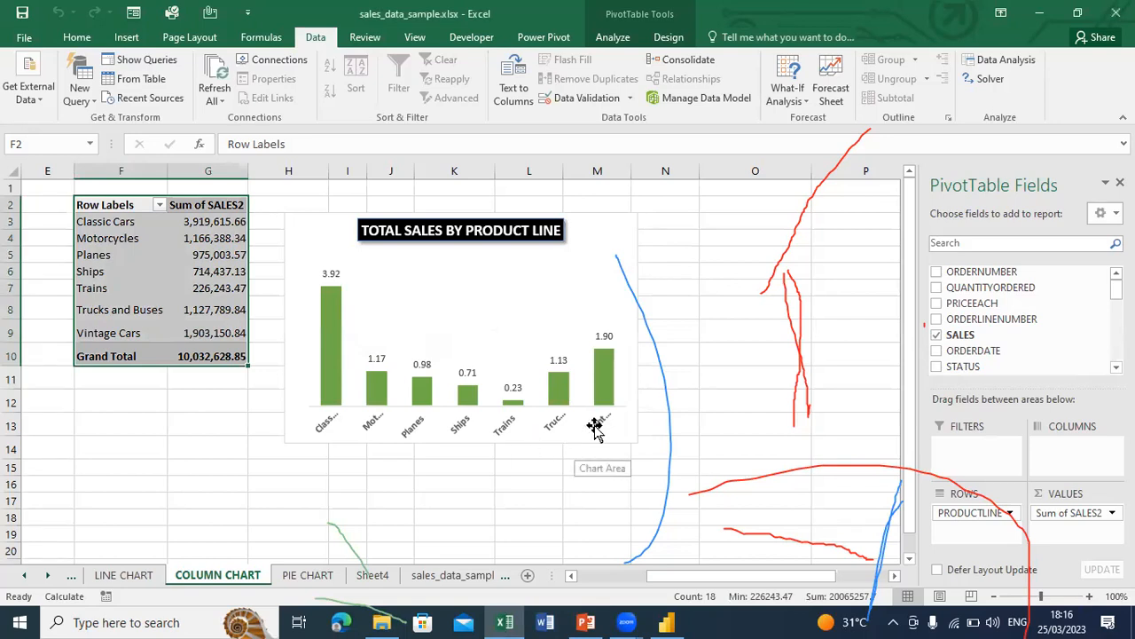
{"action": "left_click", "coordinate": [128, 577]}
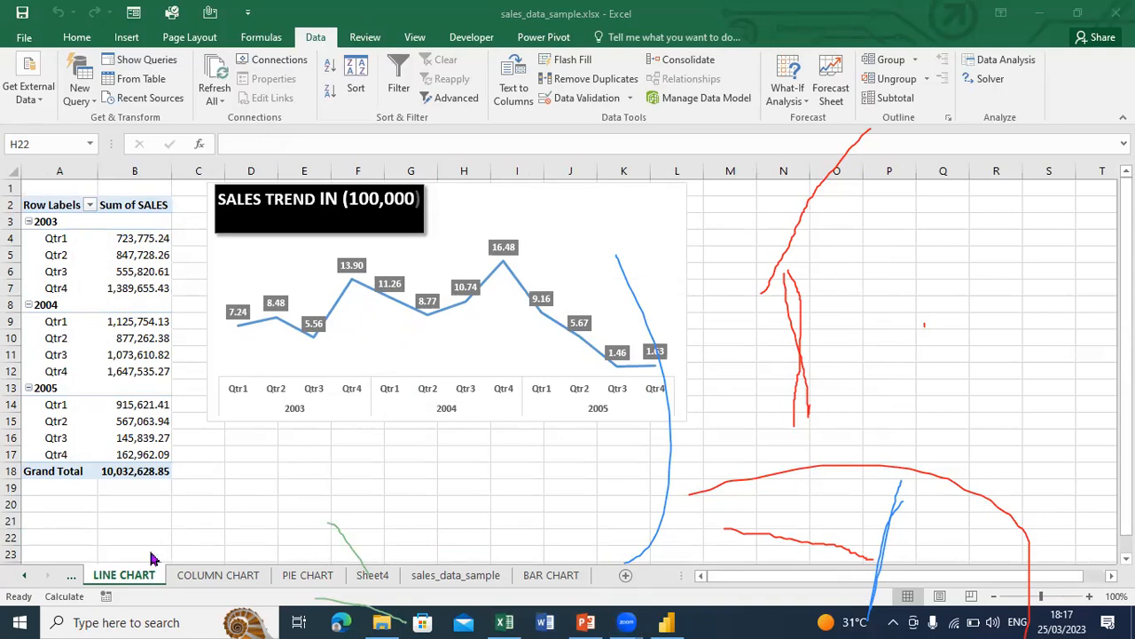
Open Sheet2 and inspect the pivot table of sales by country and quarter, selecting cell J13.
{"action": "left_click", "coordinate": [74, 577]}
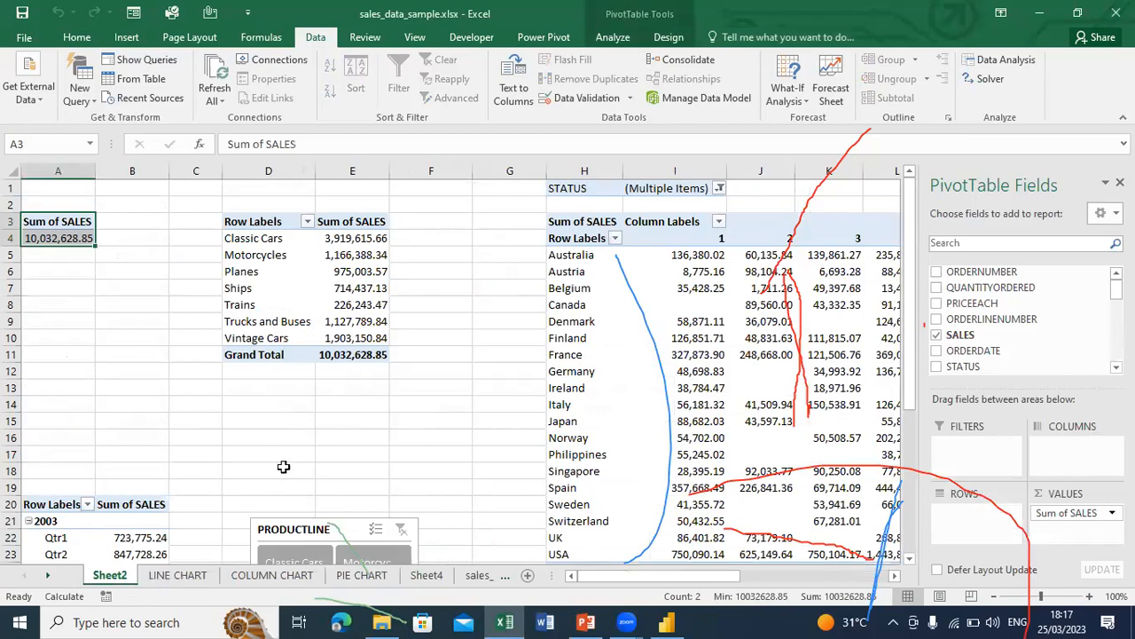
{"action": "left_click", "coordinate": [318, 439]}
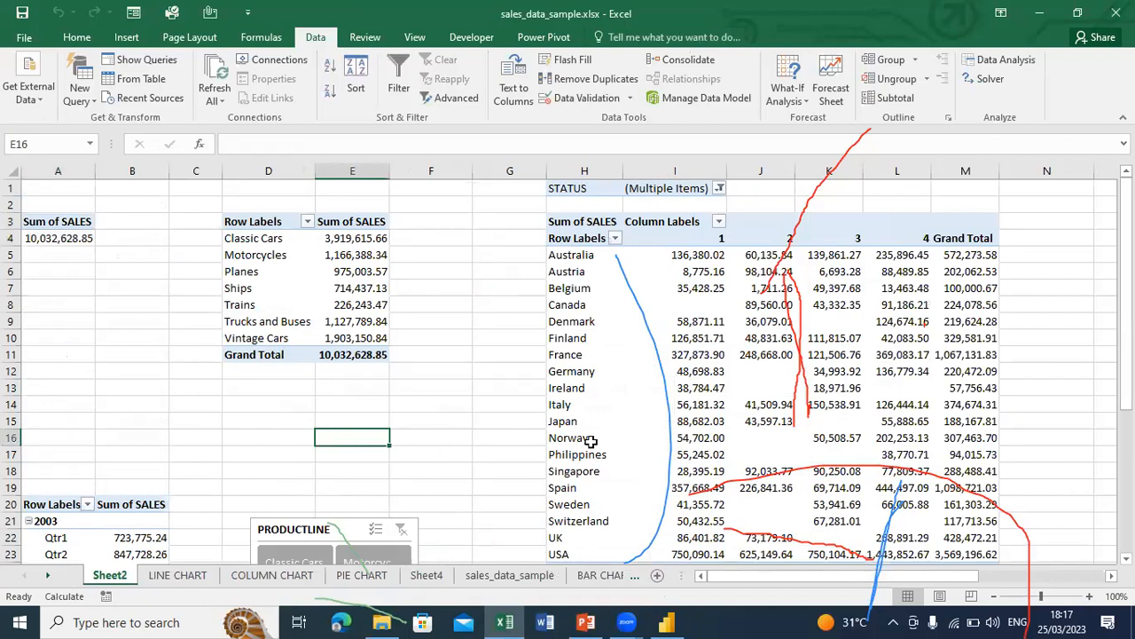
{"action": "left_click", "coordinate": [621, 454]}
{"action": "left_click", "coordinate": [760, 388]}
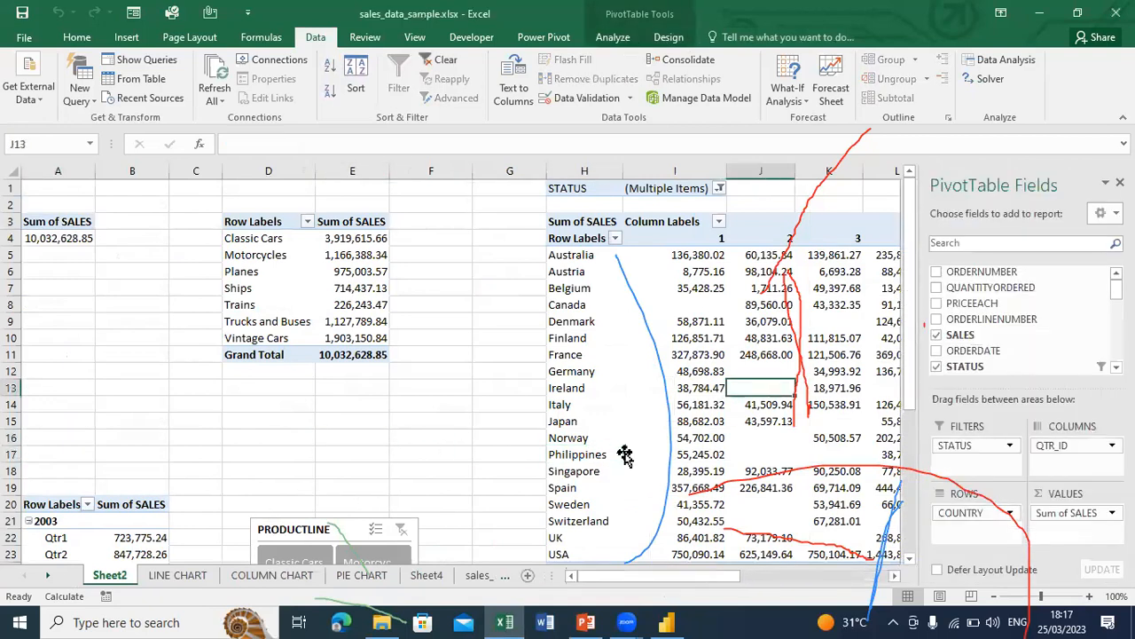
Copy the sales_data_sample sheet into a new workbook, keeping the original in place.
{"action": "left_click", "coordinate": [475, 577]}
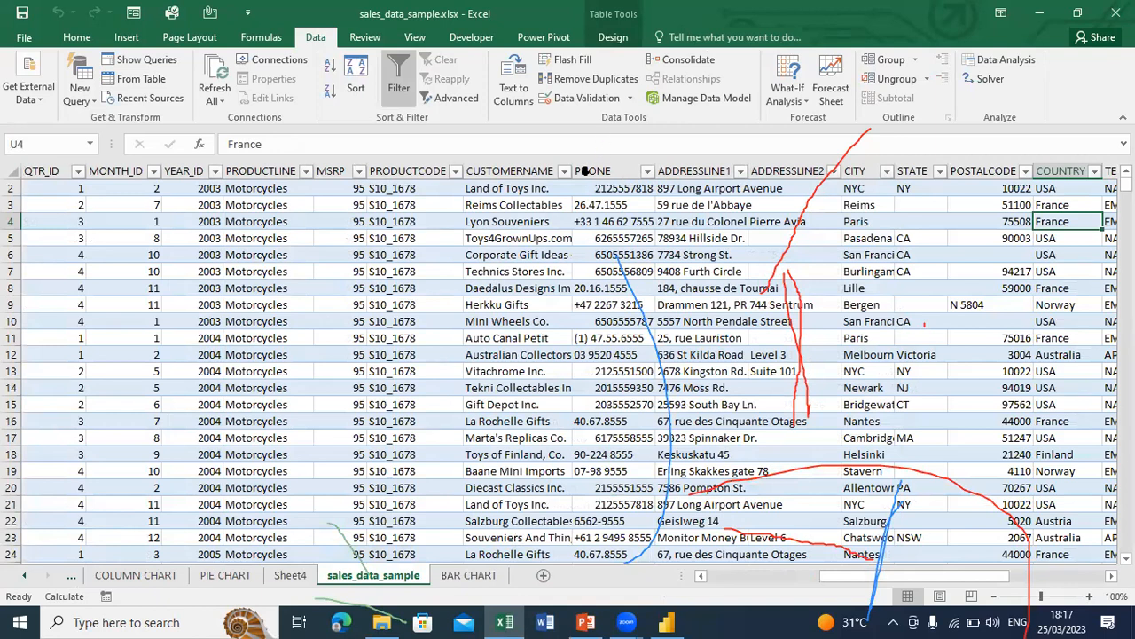
{"action": "left_click", "coordinate": [590, 253]}
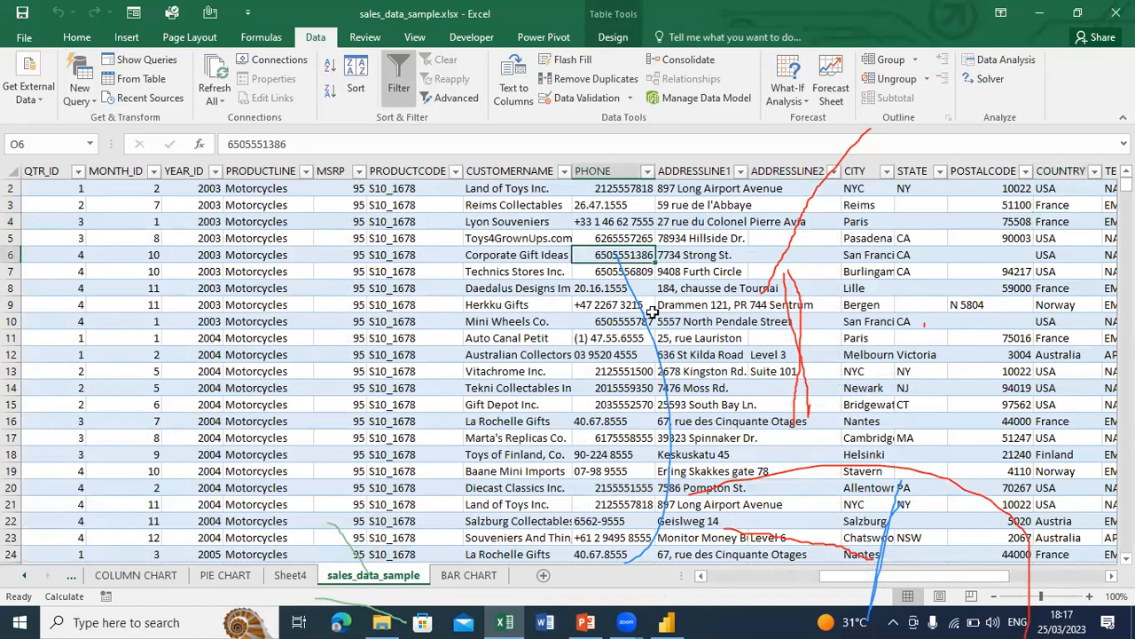
{"action": "left_click", "coordinate": [494, 319]}
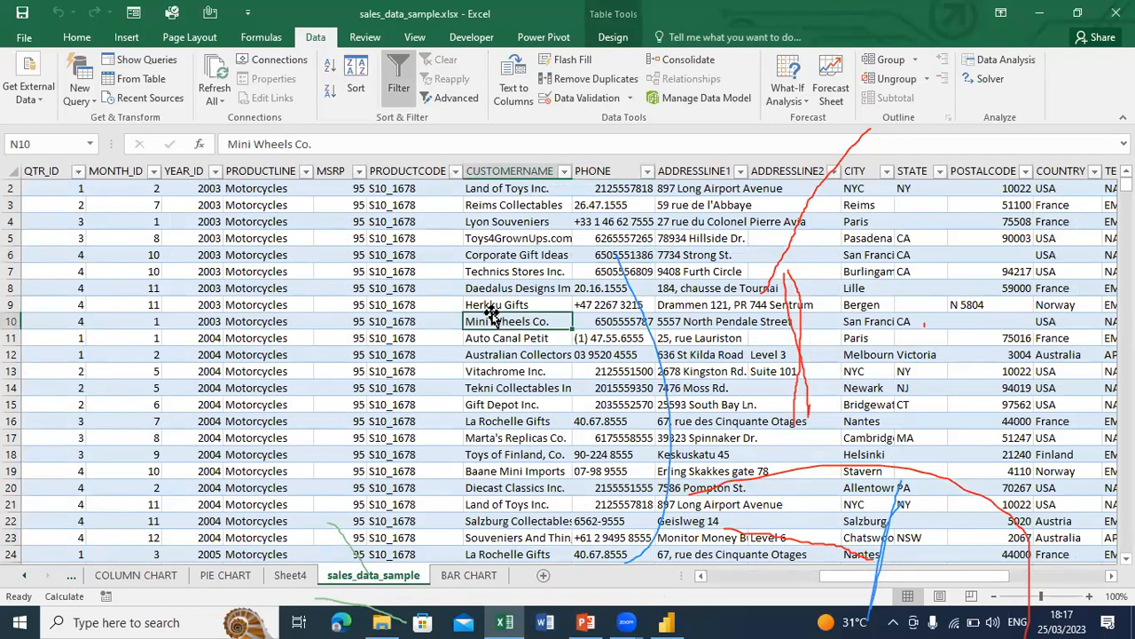
{"action": "right_click", "coordinate": [384, 583]}
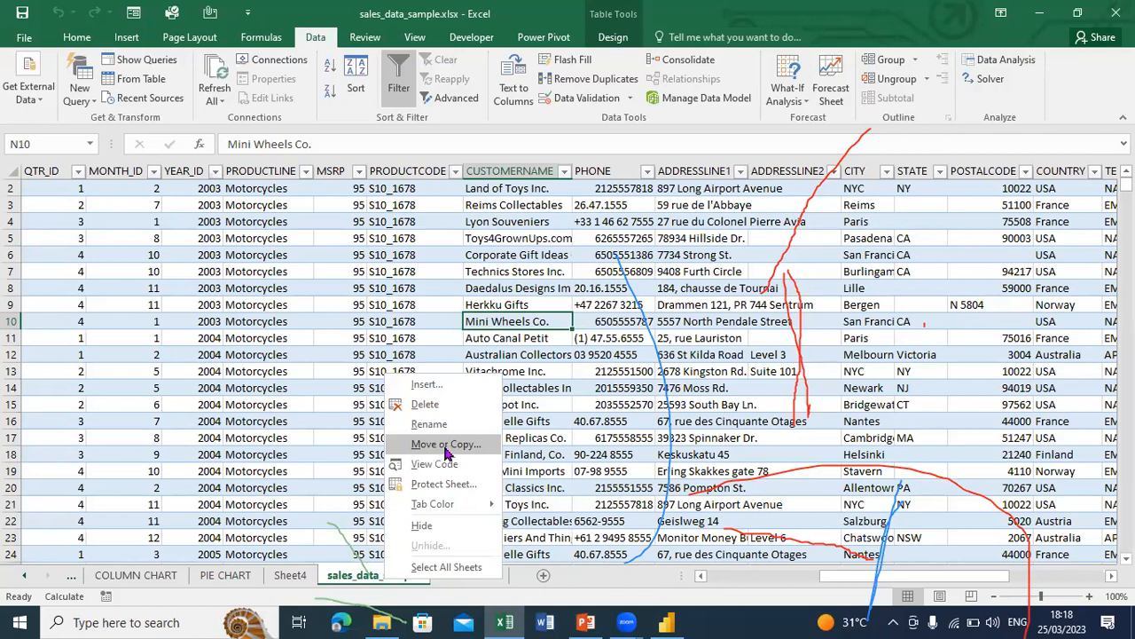
{"action": "left_click", "coordinate": [446, 445]}
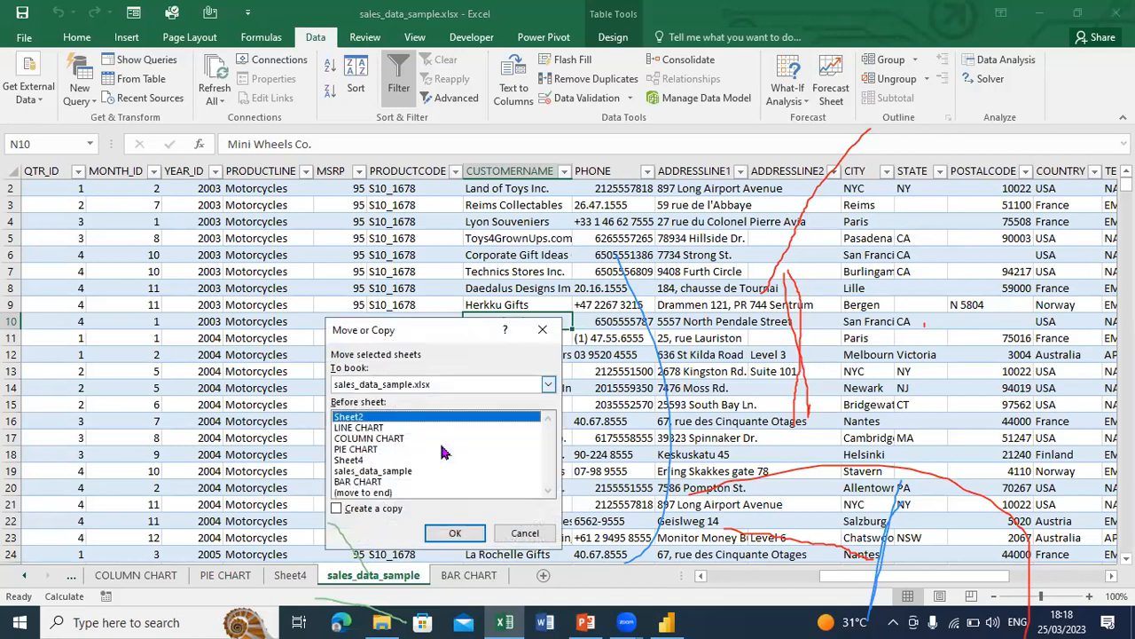
{"action": "left_click", "coordinate": [430, 384]}
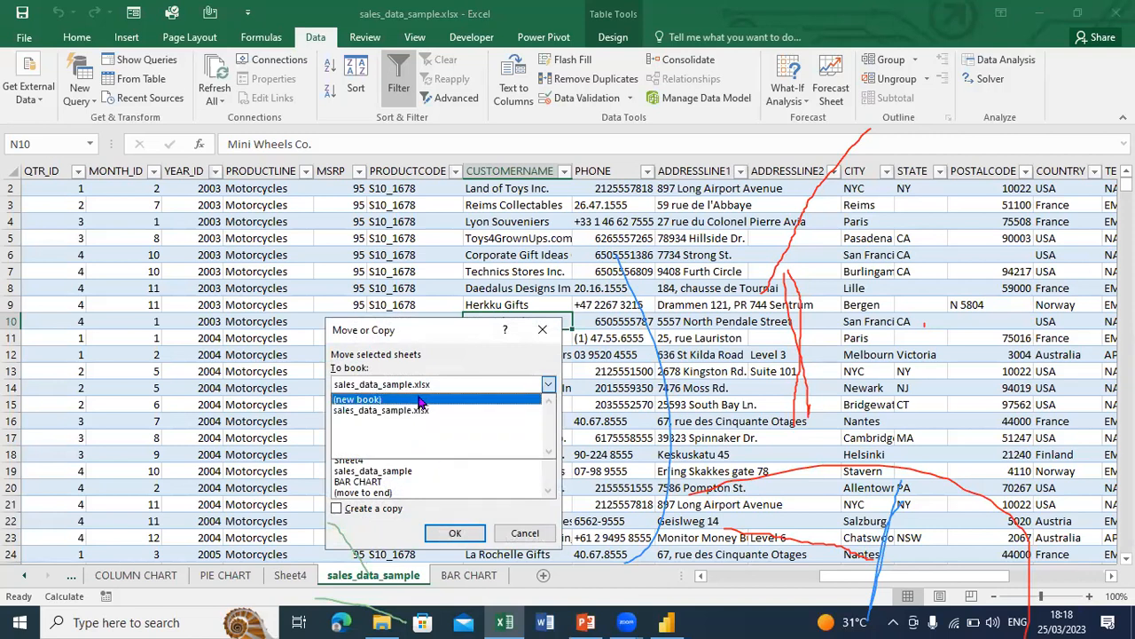
{"action": "left_click", "coordinate": [424, 451]}
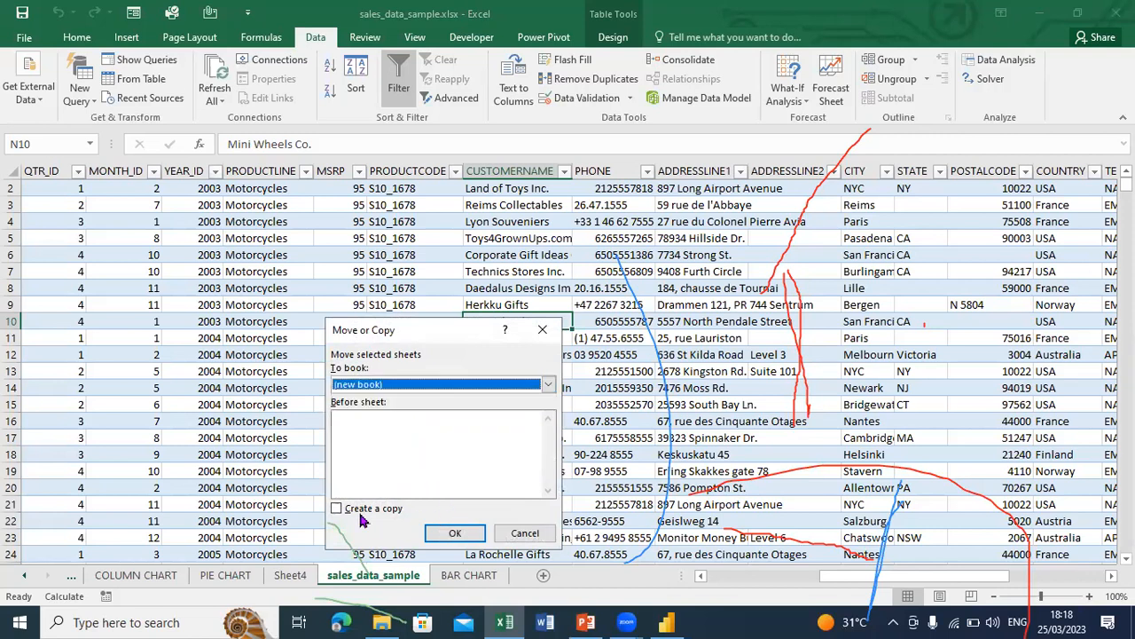
{"action": "left_click", "coordinate": [352, 511]}
{"action": "left_click", "coordinate": [449, 532]}
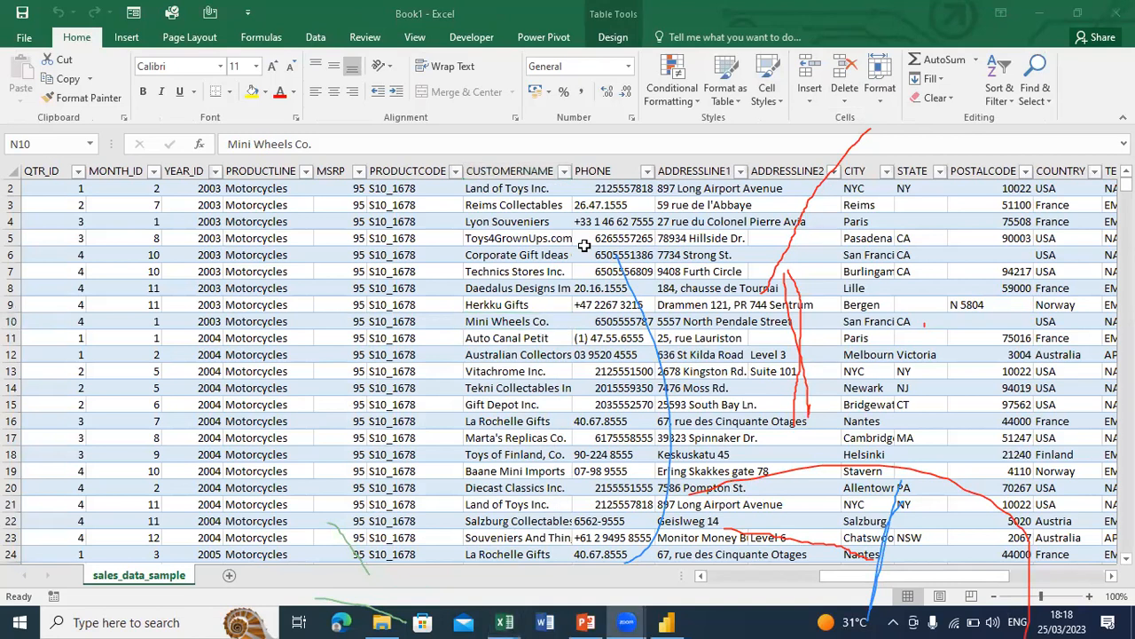
Look through the Logical, Text, Date & Time, Lookup & Reference, Math & Trig and More Functions categories of the function library.
{"action": "left_click", "coordinate": [609, 309]}
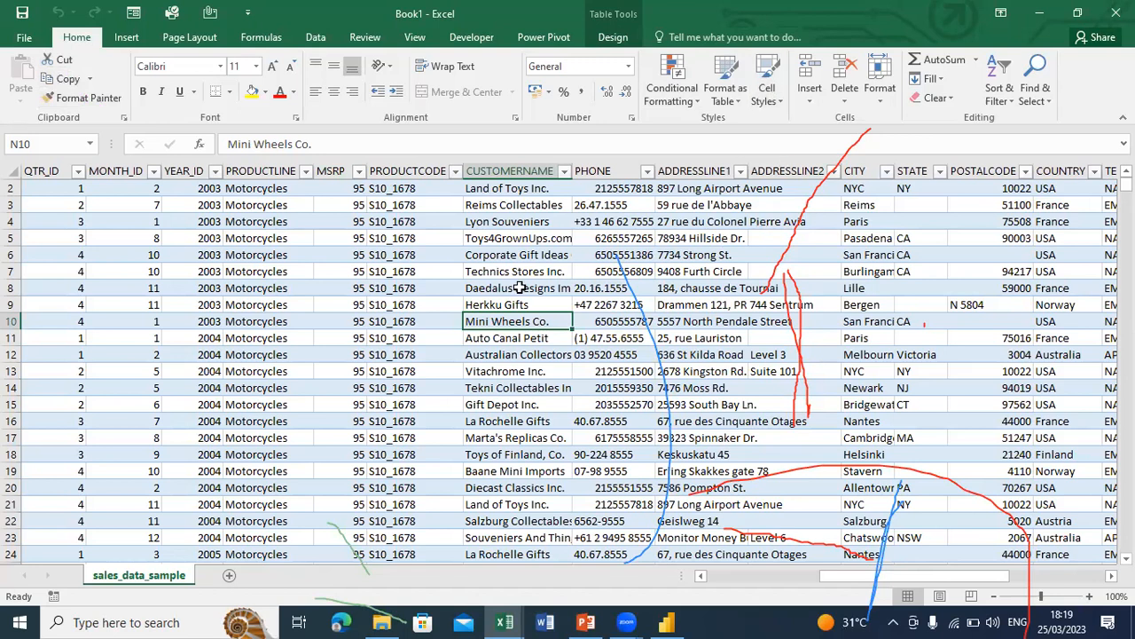
{"action": "left_click", "coordinate": [263, 45]}
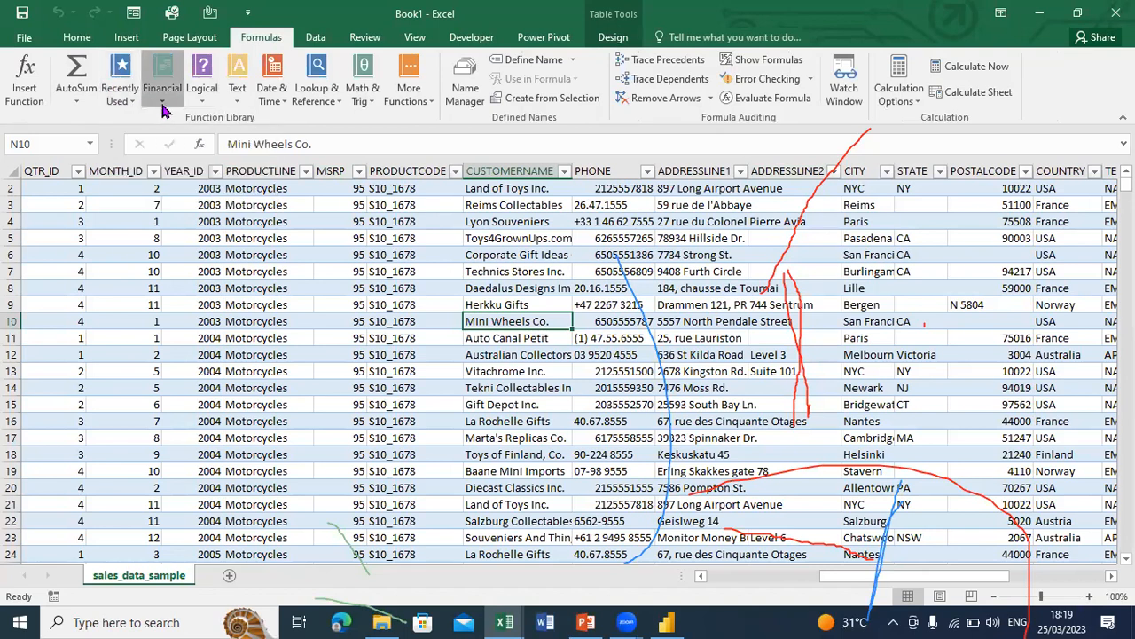
{"action": "left_click", "coordinate": [211, 99]}
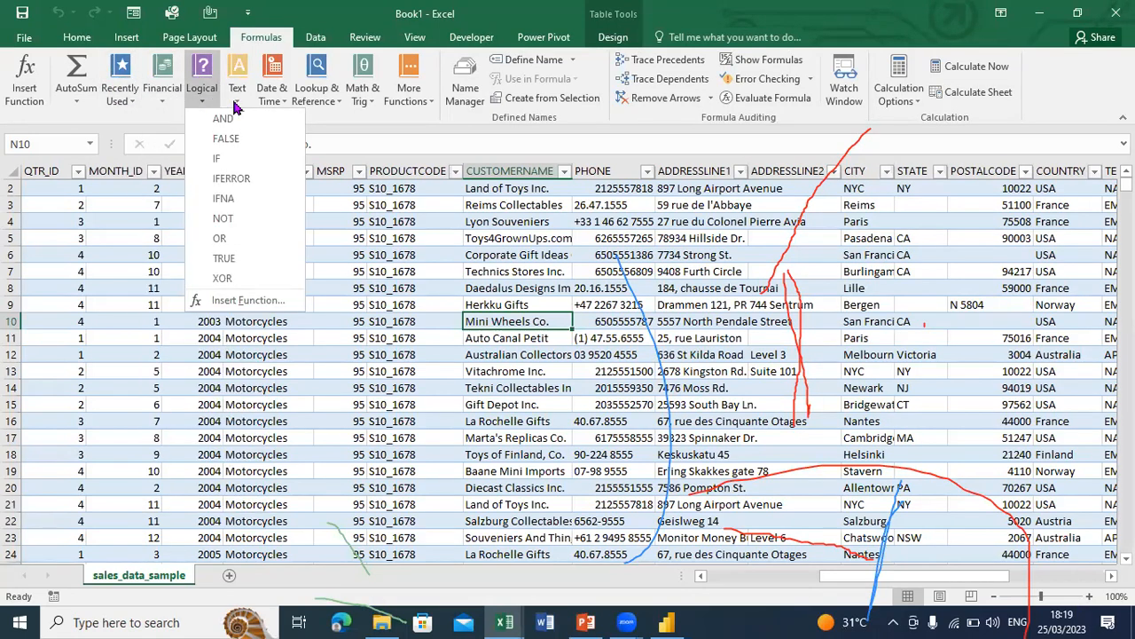
{"action": "left_click", "coordinate": [234, 101]}
{"action": "left_click", "coordinate": [272, 100]}
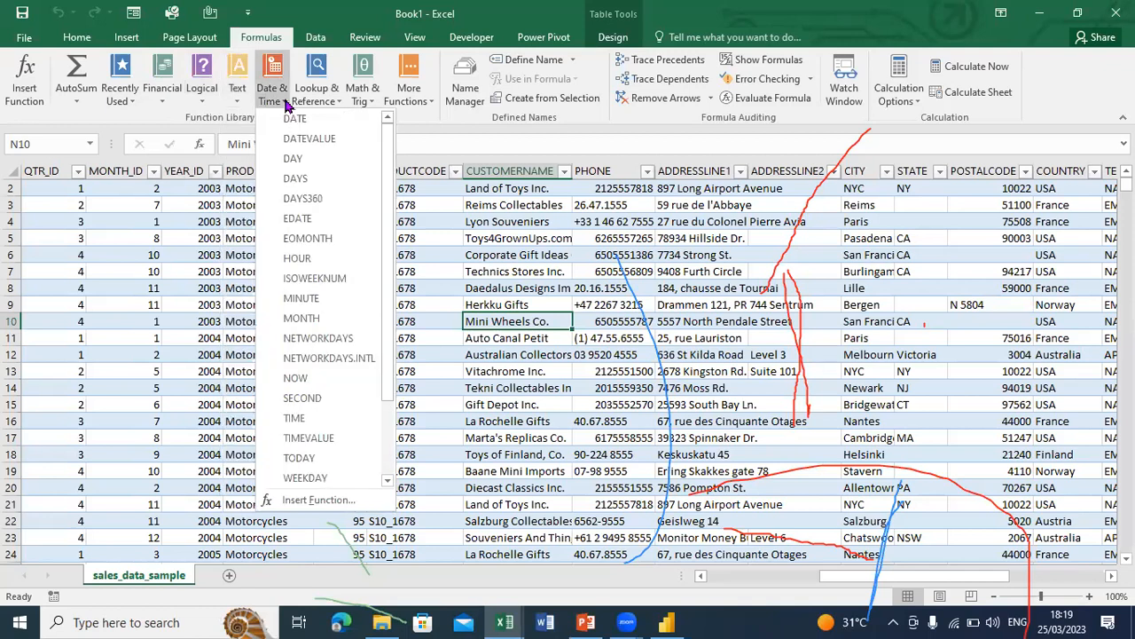
{"action": "left_click", "coordinate": [324, 101]}
{"action": "left_click", "coordinate": [374, 102]}
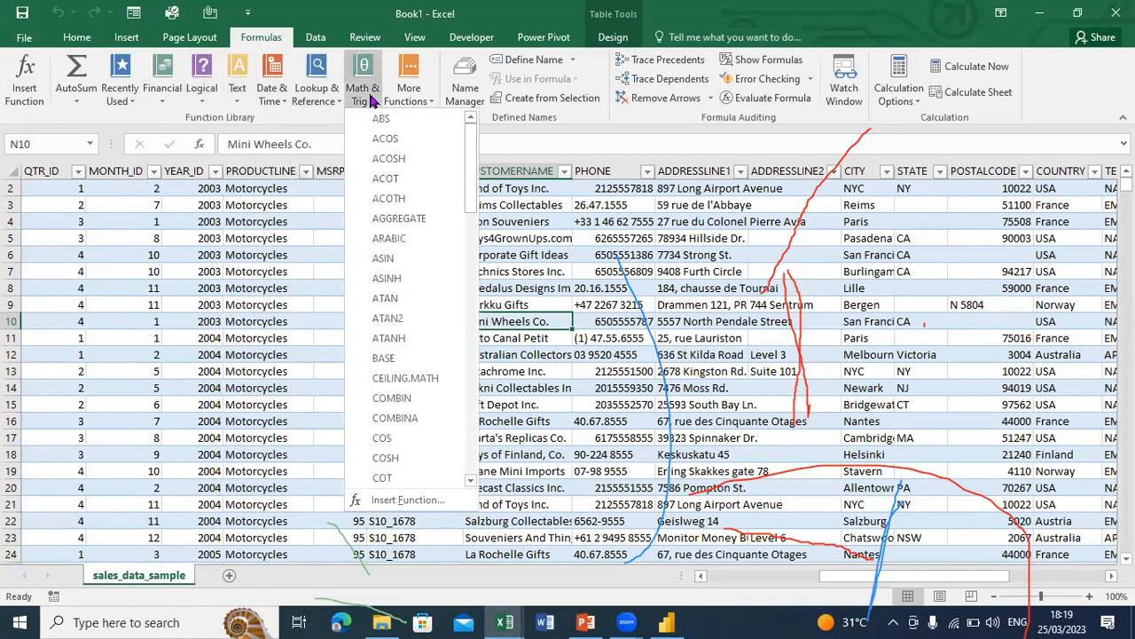
{"action": "left_click", "coordinate": [416, 101]}
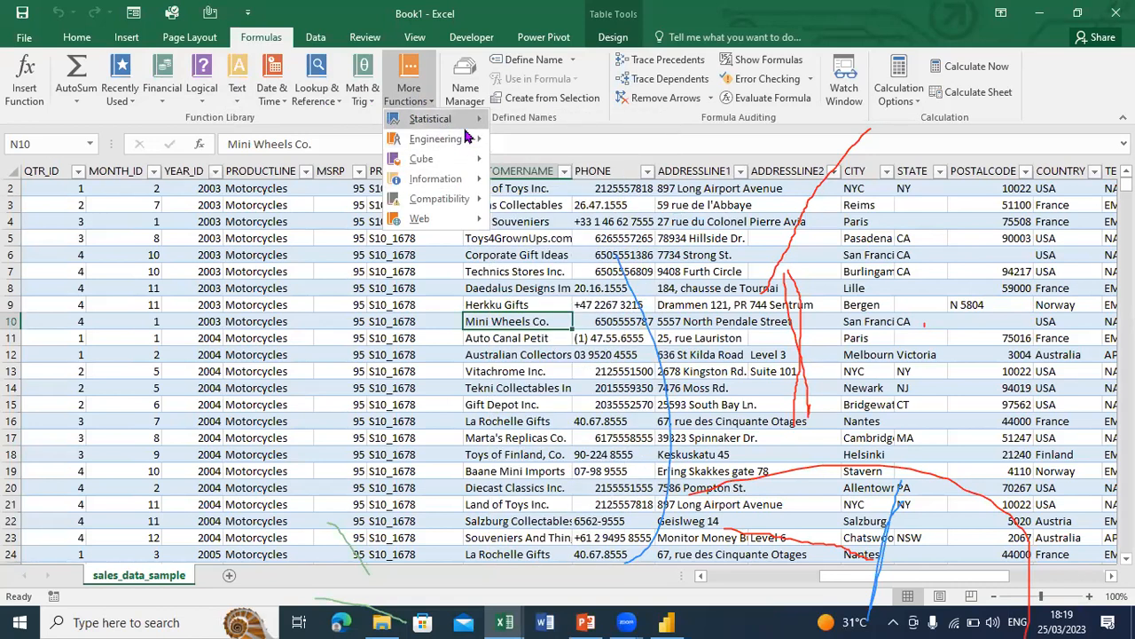
{"action": "left_click", "coordinate": [1065, 82]}
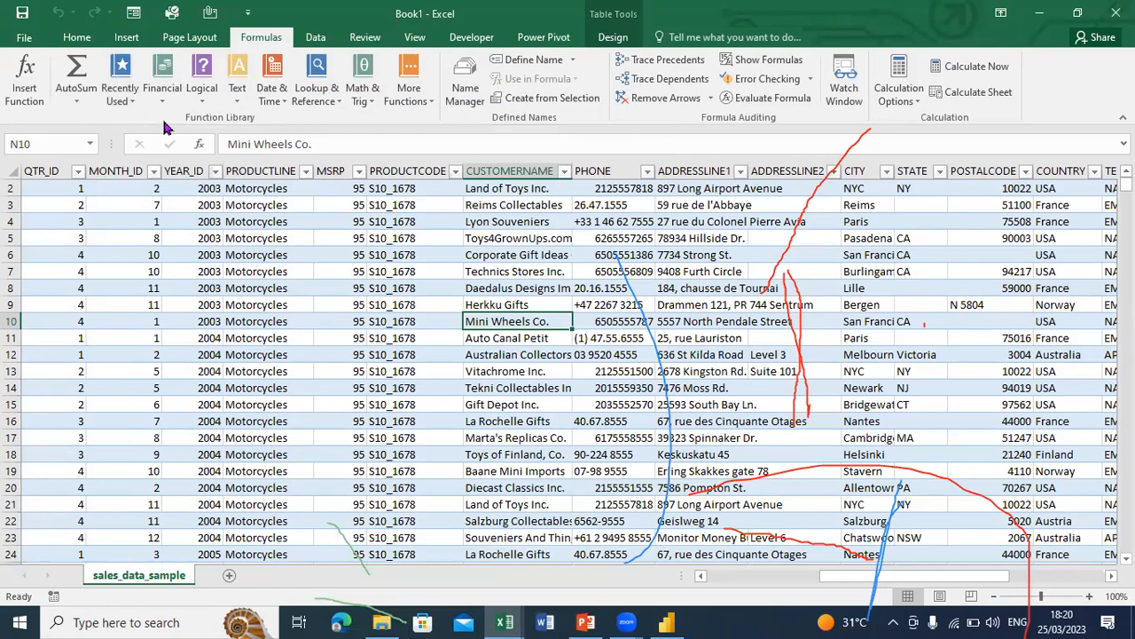
Save the new workbook as "april masterclass" in the brattle folder under Documents, as an Excel Workbook.
{"action": "left_click", "coordinate": [510, 269]}
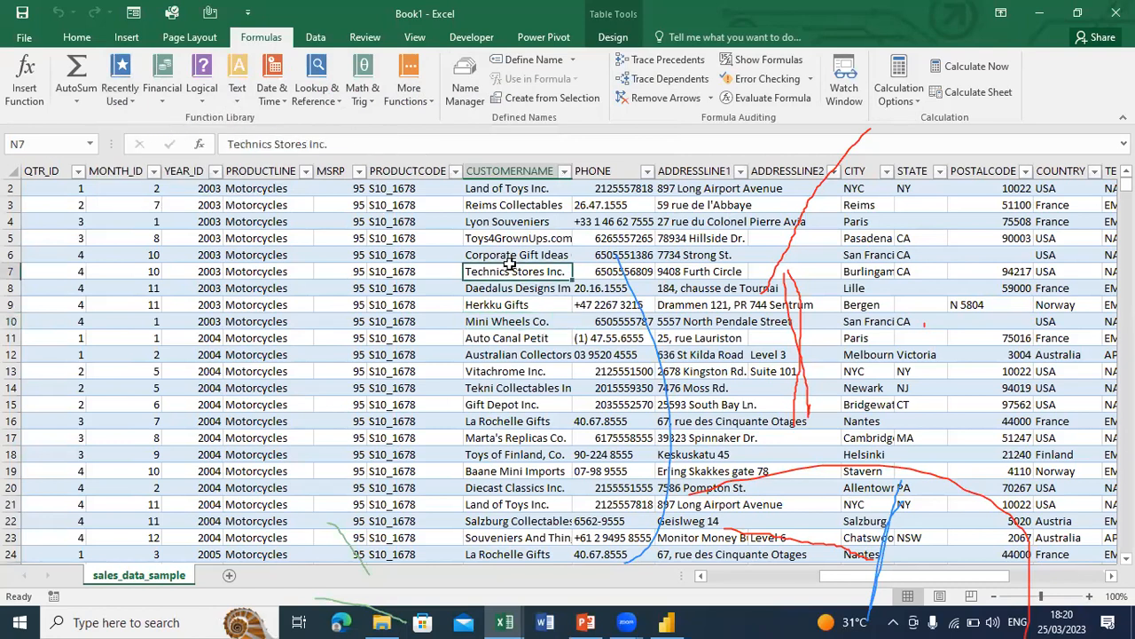
{"action": "left_click", "coordinate": [24, 40]}
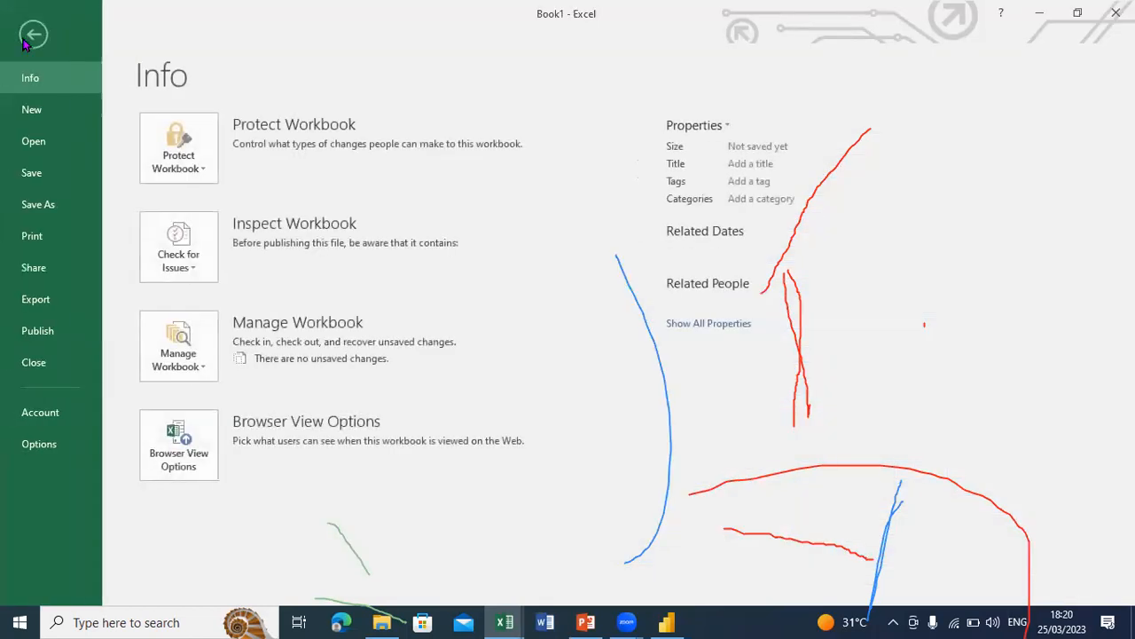
{"action": "left_click", "coordinate": [39, 209]}
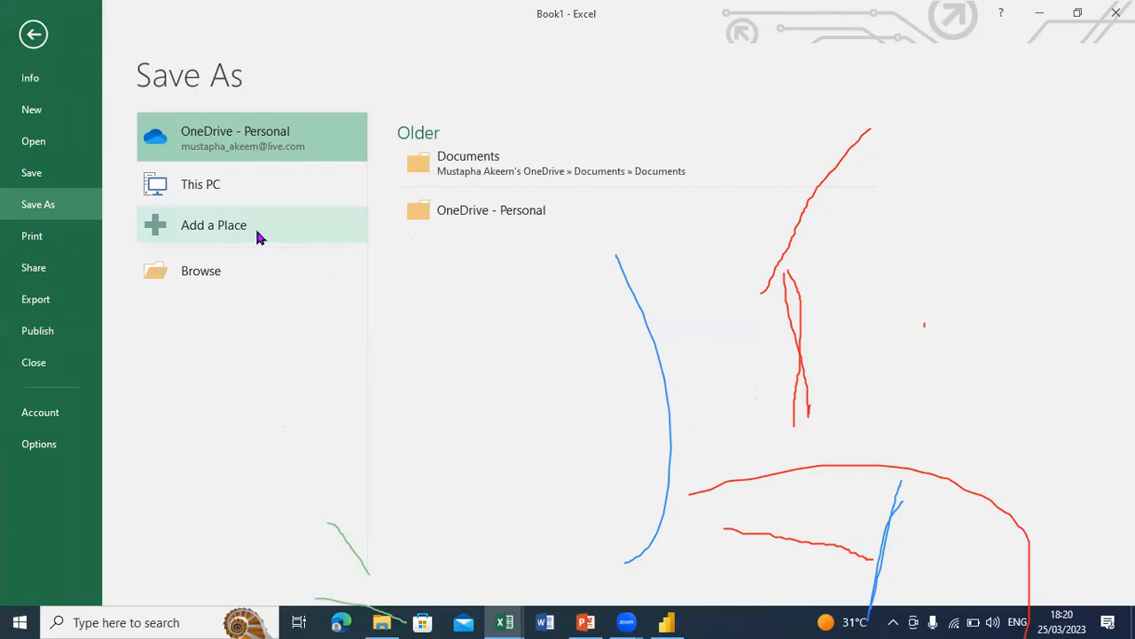
{"action": "left_click", "coordinate": [248, 278]}
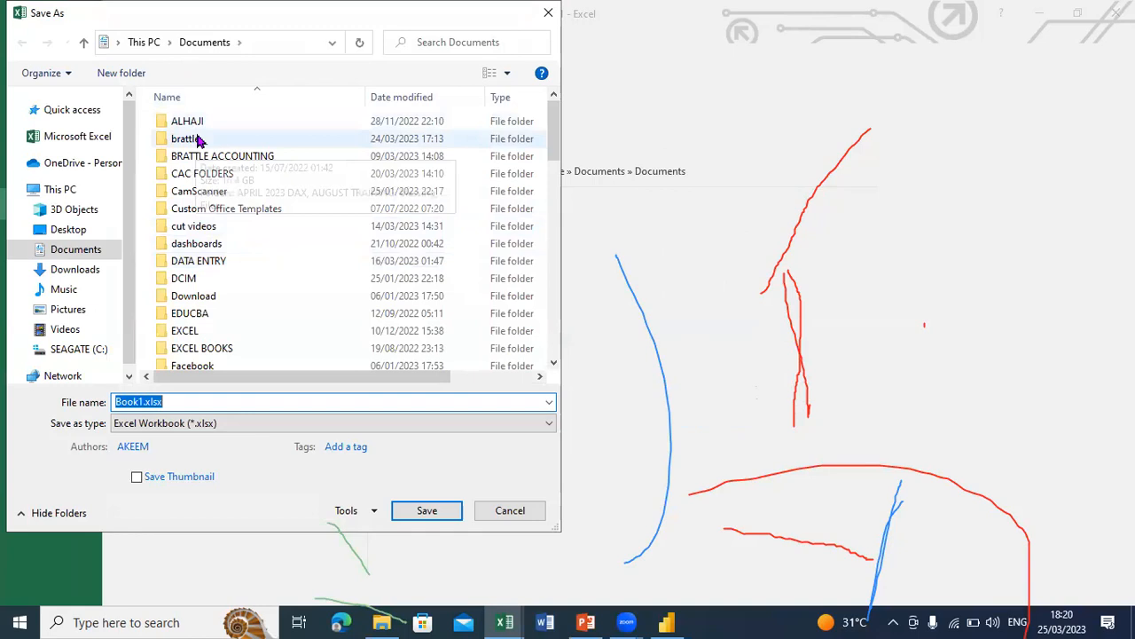
{"action": "double_click", "coordinate": [197, 140]}
{"action": "double_click", "coordinate": [179, 401]}
{"action": "type", "text": "april "}
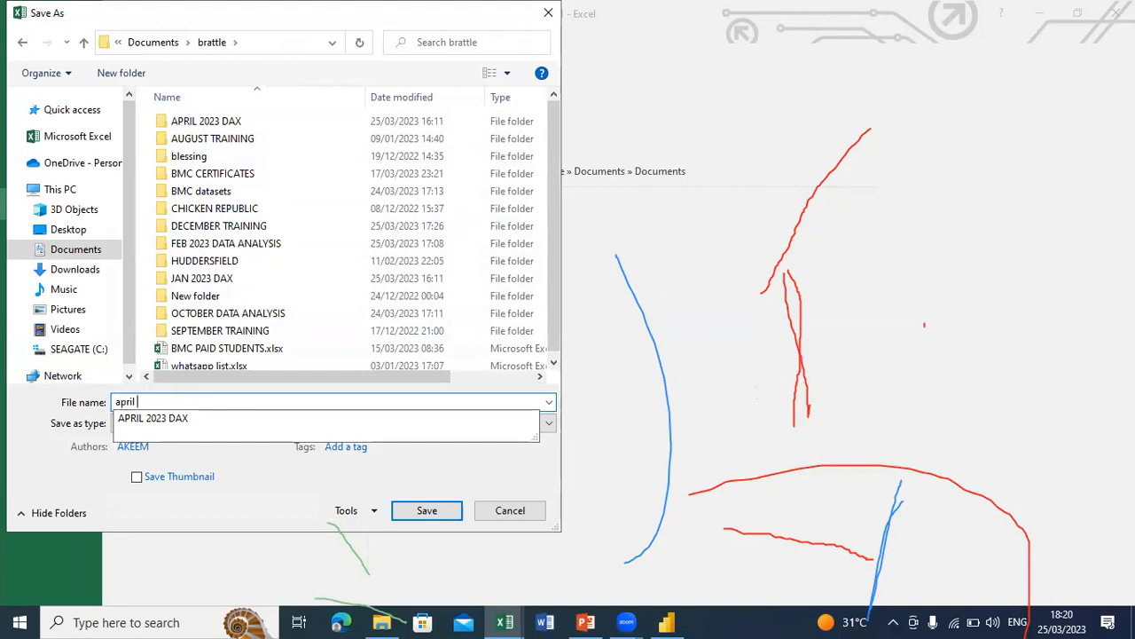
{"action": "type", "text": "masterclass"}
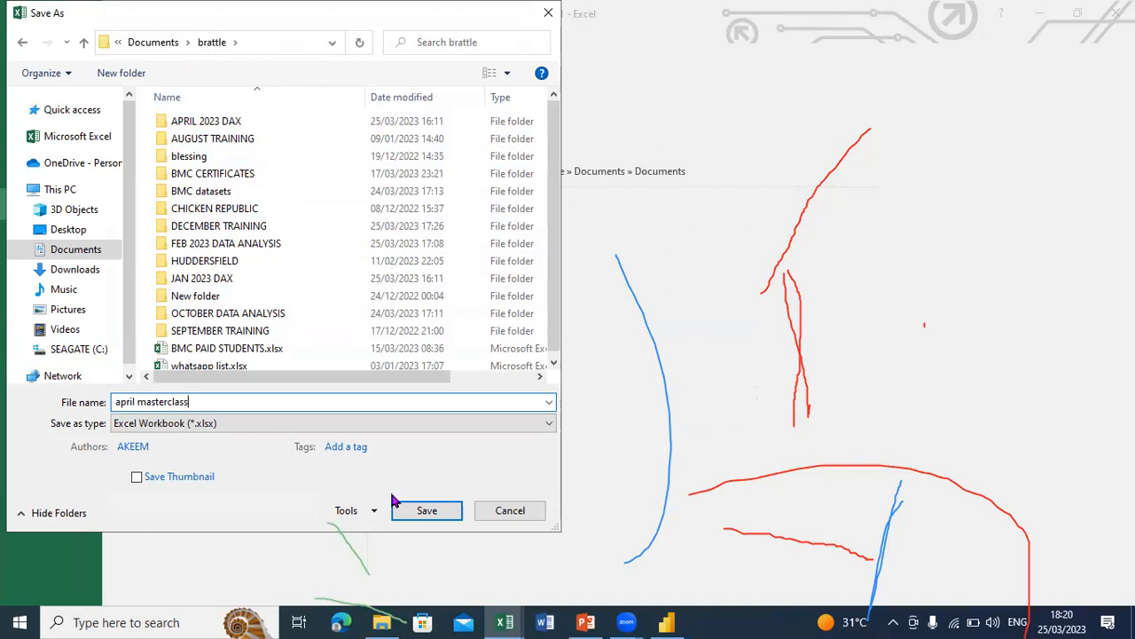
{"action": "left_click", "coordinate": [395, 504]}
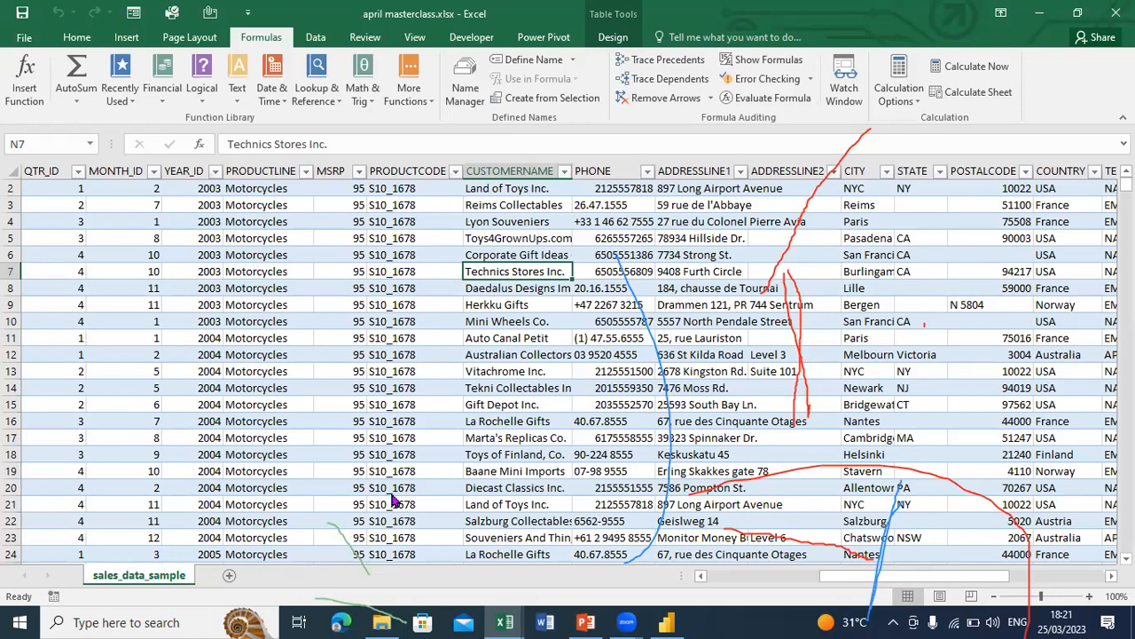
{"action": "left_click", "coordinate": [392, 501]}
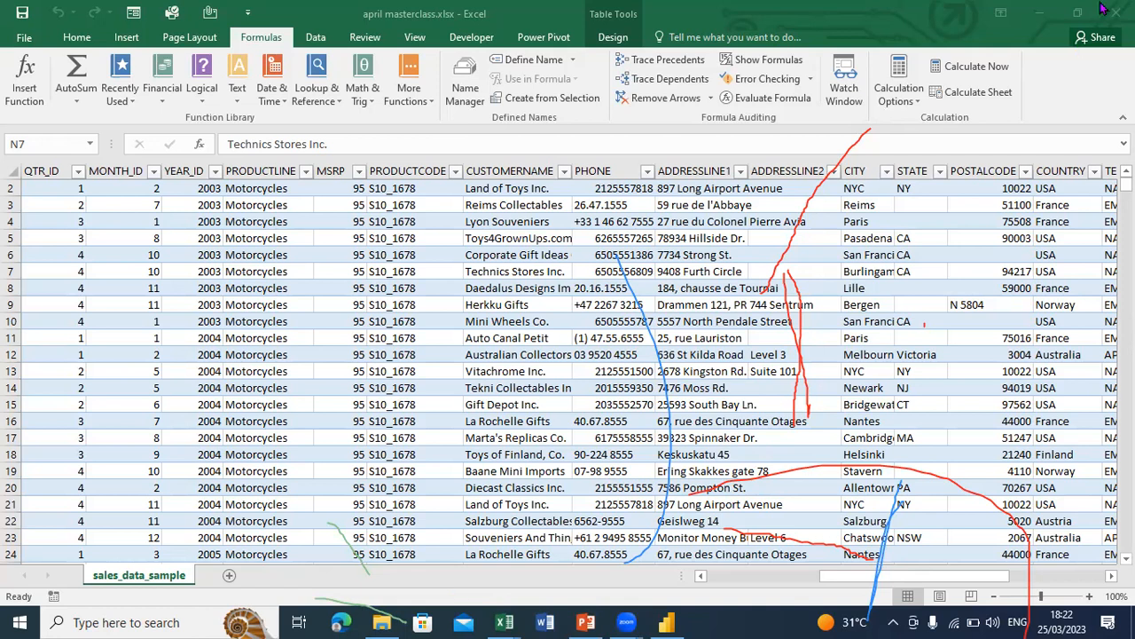
Close the april masterclass workbook.
{"action": "left_click", "coordinate": [936, 13]}
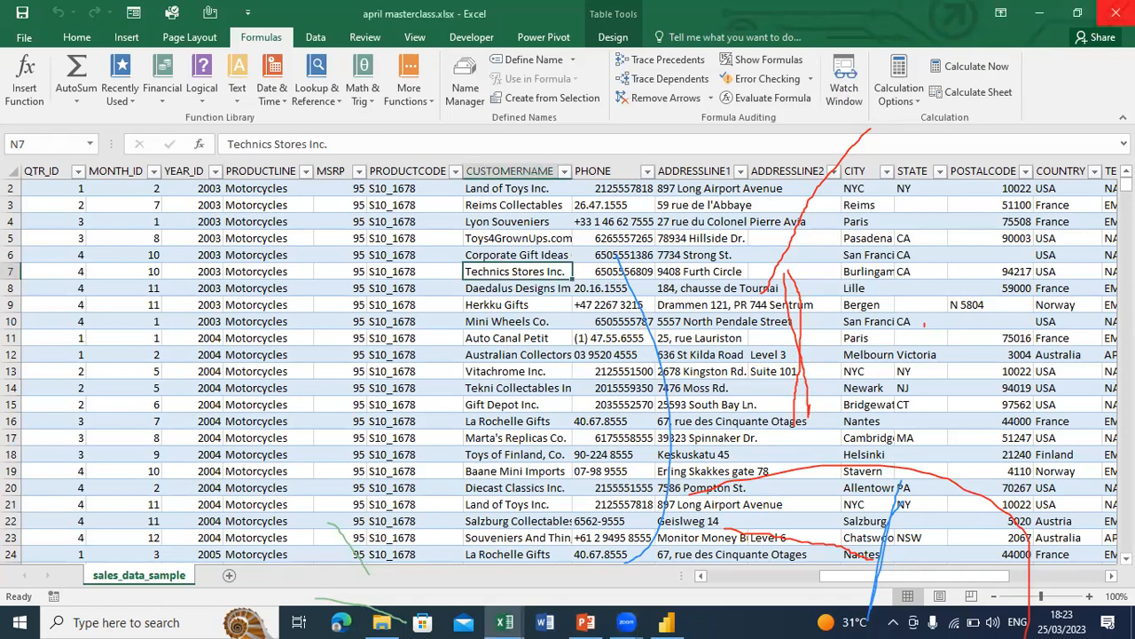
{"action": "left_click", "coordinate": [1116, 12]}
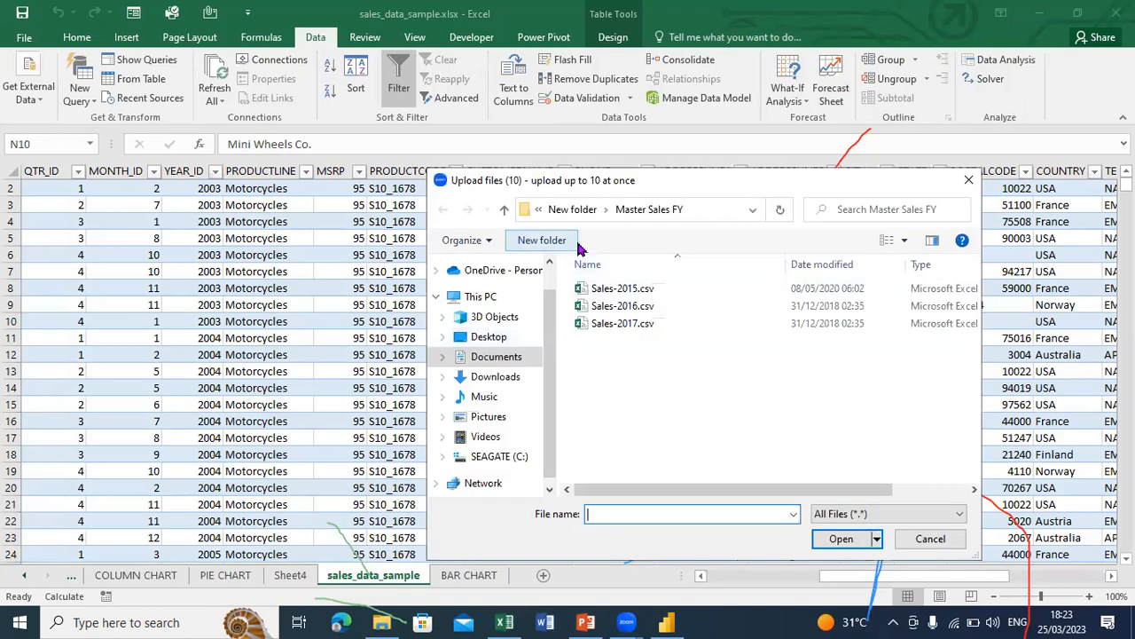
Upload the april masterclass workbook from the brattle folder under Documents to the Zoom meeting.
{"action": "left_click", "coordinate": [496, 359]}
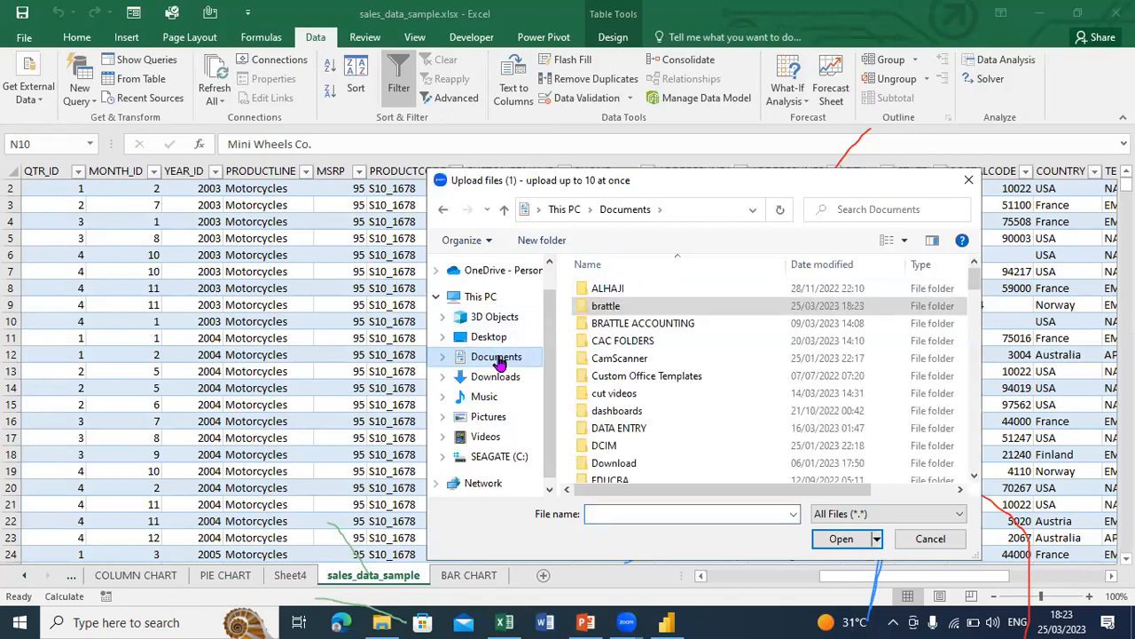
{"action": "left_click", "coordinate": [646, 307]}
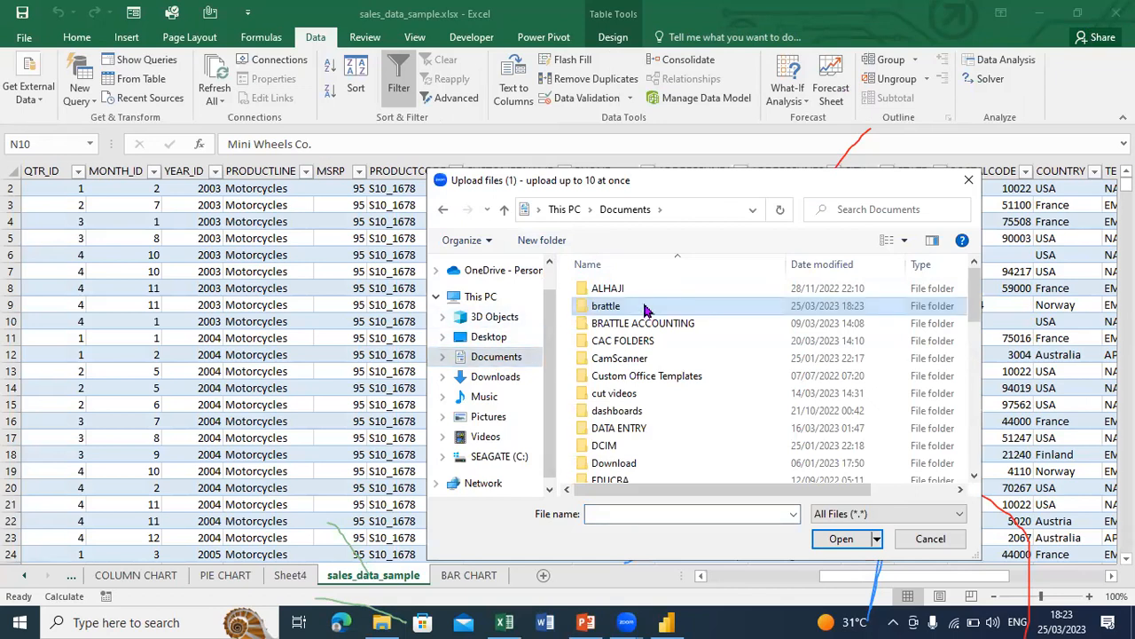
{"action": "double_click", "coordinate": [646, 307]}
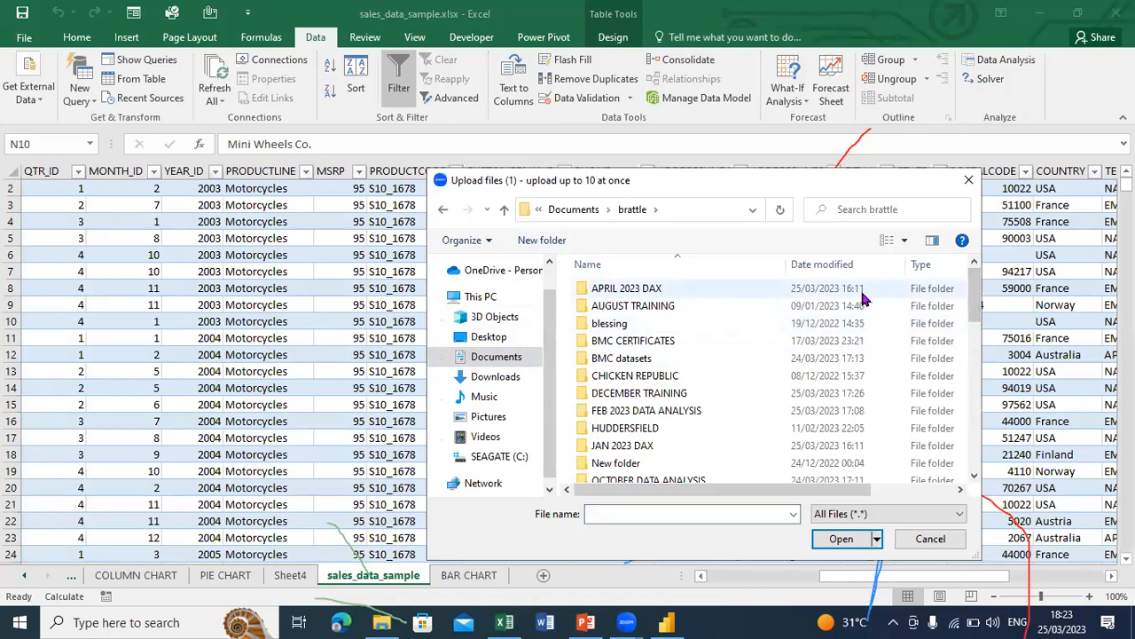
{"action": "left_click_drag", "start_coordinate": [979, 289], "coordinate": [980, 350]}
{"action": "double_click", "coordinate": [645, 343]}
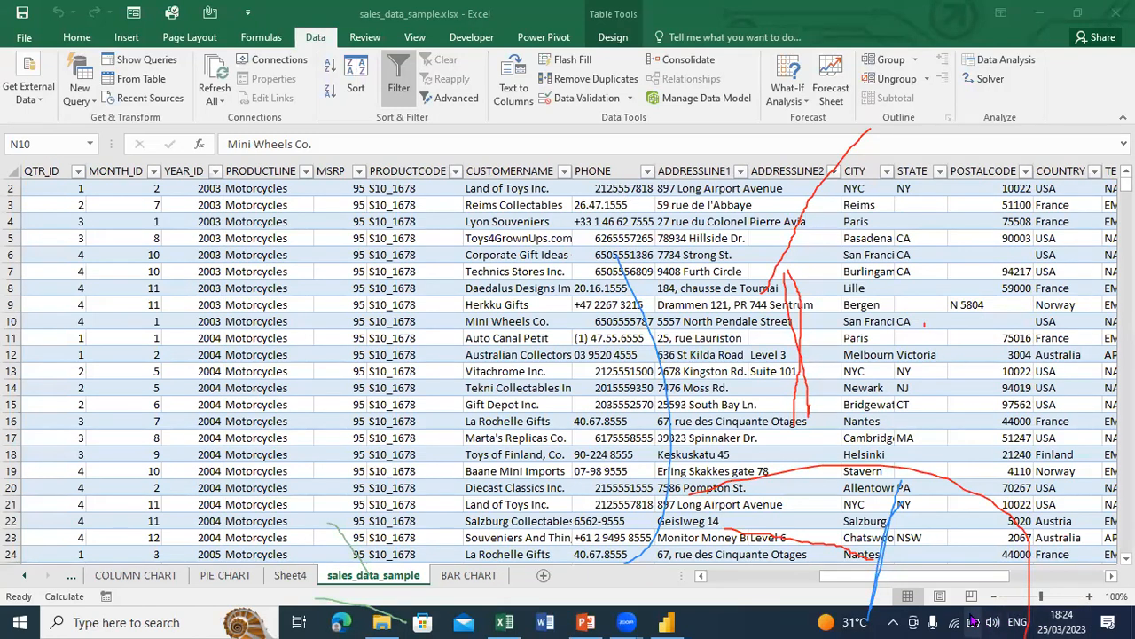
{"action": "mouse_move", "coordinate": [973, 621]}
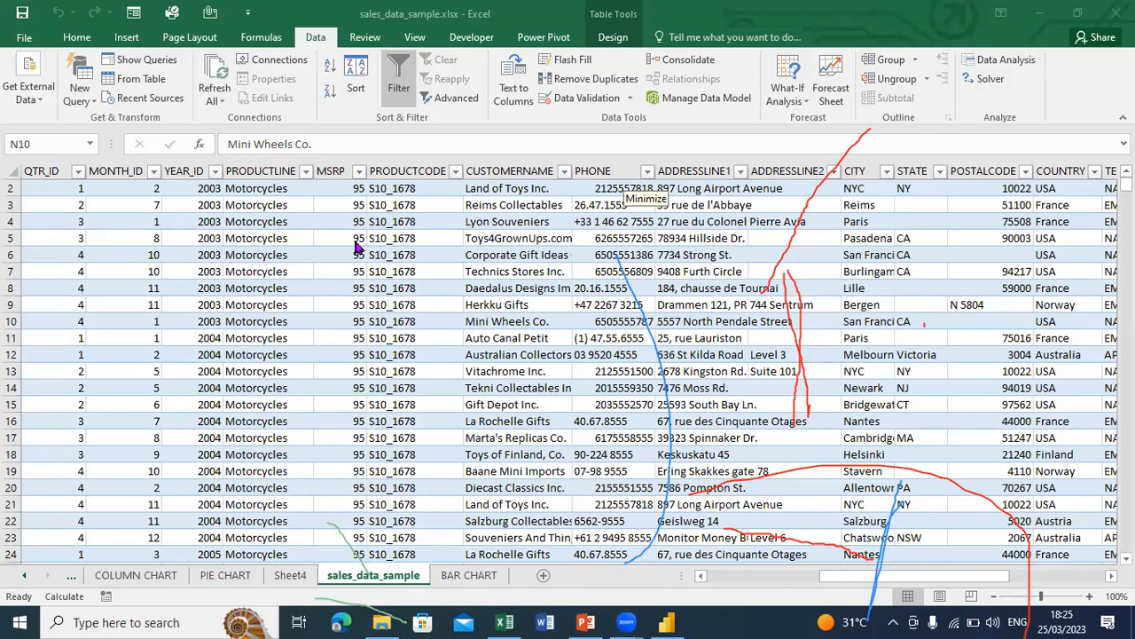
{"action": "left_click", "coordinate": [594, 305]}
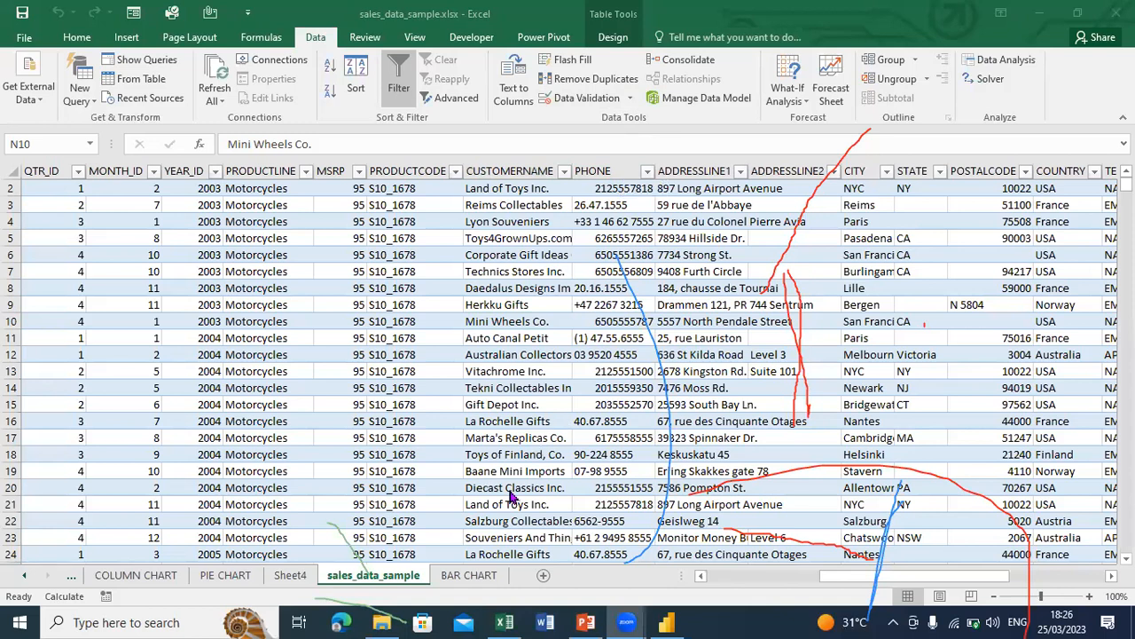
Switch to File Explorer and open april masterclass.xlsx from the brattle folder under Documents.
{"action": "mouse_move", "coordinate": [387, 618]}
{"action": "left_click", "coordinate": [393, 581]}
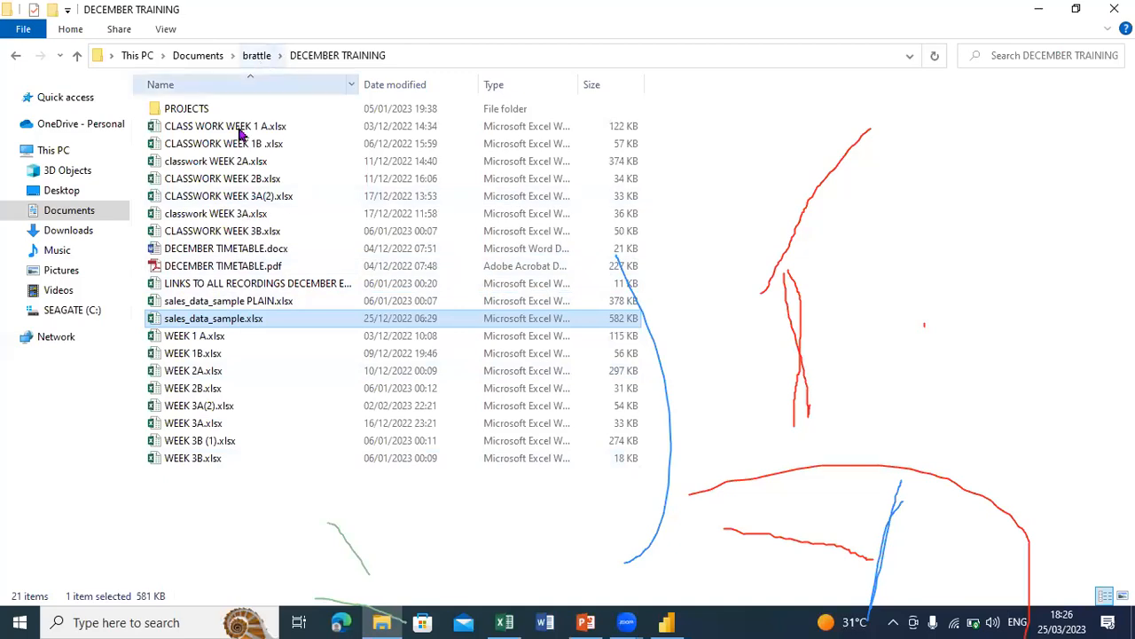
{"action": "left_click", "coordinate": [258, 56]}
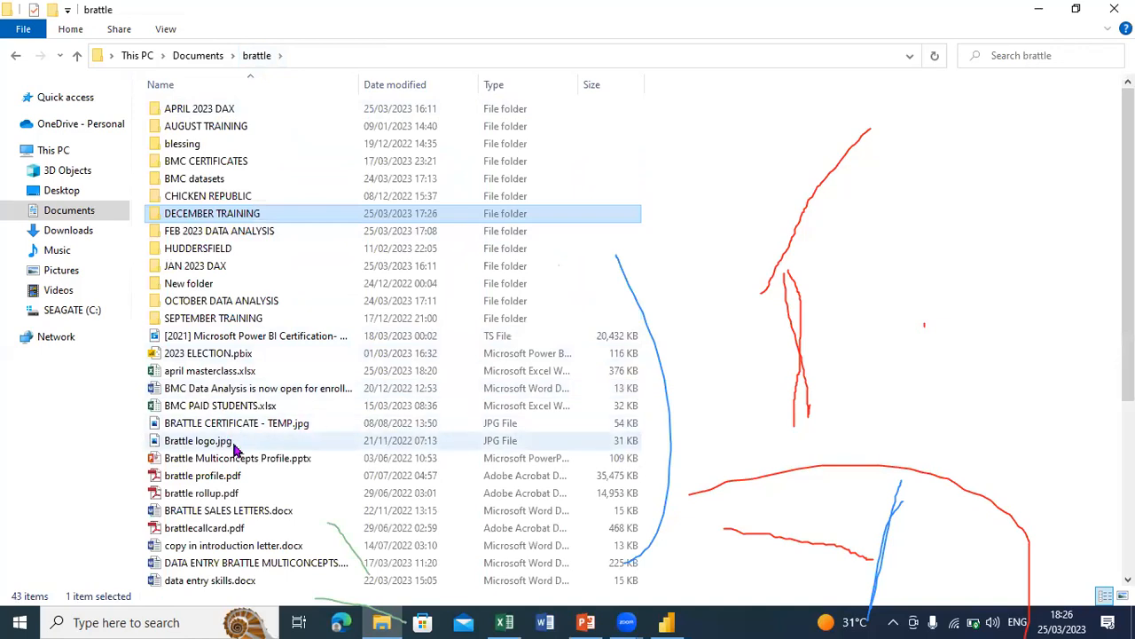
{"action": "double_click", "coordinate": [252, 376]}
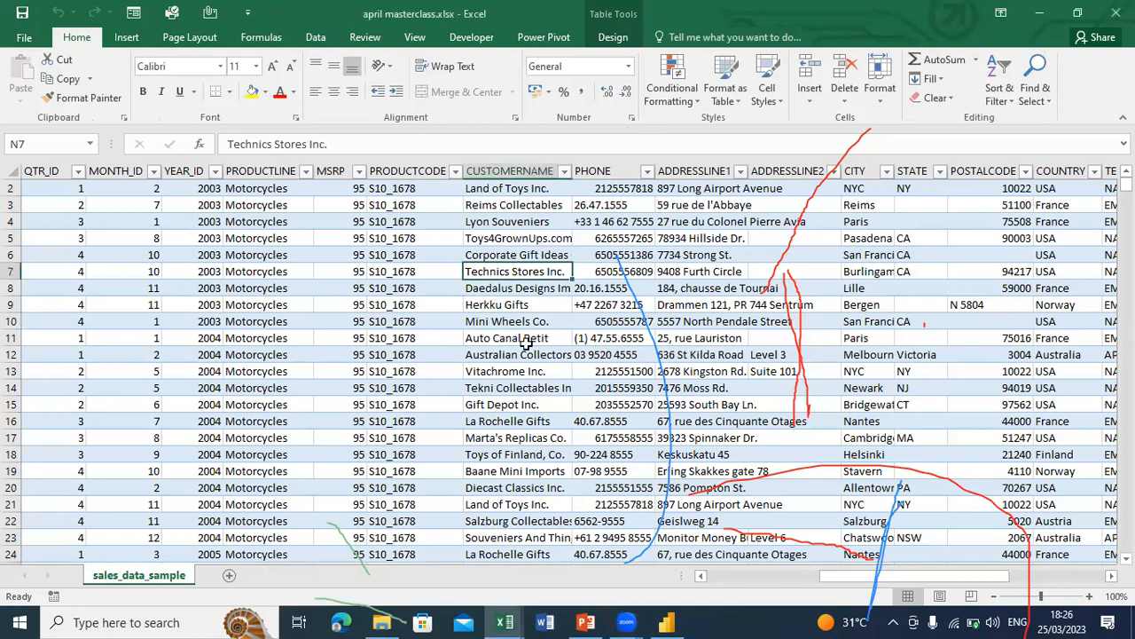
Go to cell A11 in the order number column of the sales_data_sample sheet.
{"action": "left_click", "coordinate": [526, 342]}
{"action": "key", "text": "Left"}
{"action": "key", "text": "Left"}
{"action": "key", "text": "ctrl+Left"}
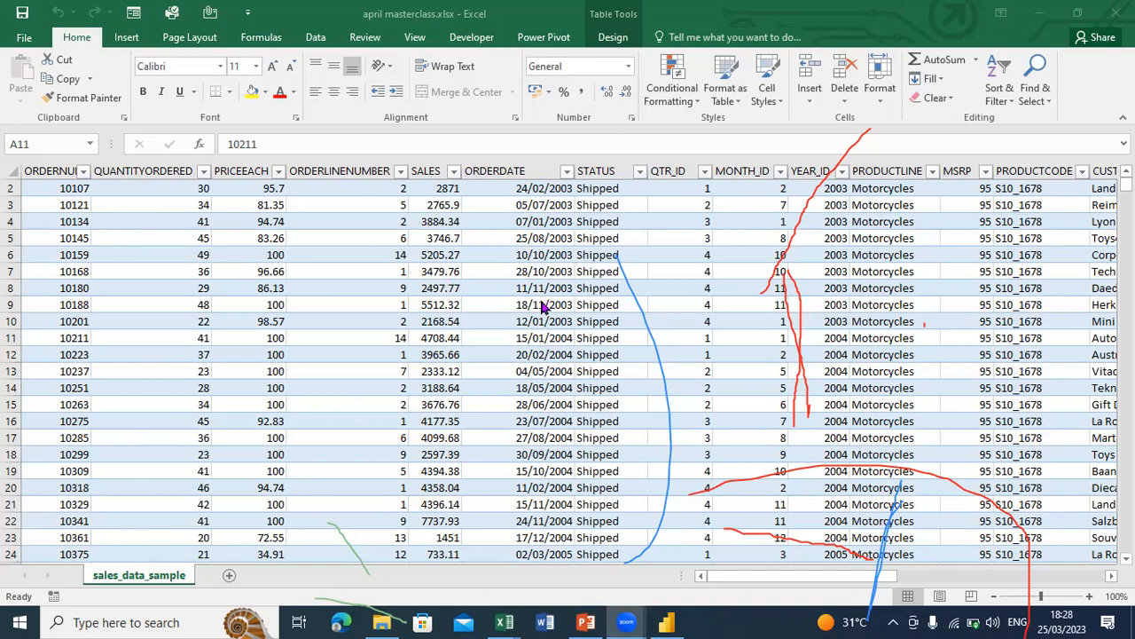
Switch to Power BI Desktop to view the Cholera Outbreak Stockholm 1853 report, and minimise it to return to the workbook.
{"action": "key", "text": "alt+Tab"}
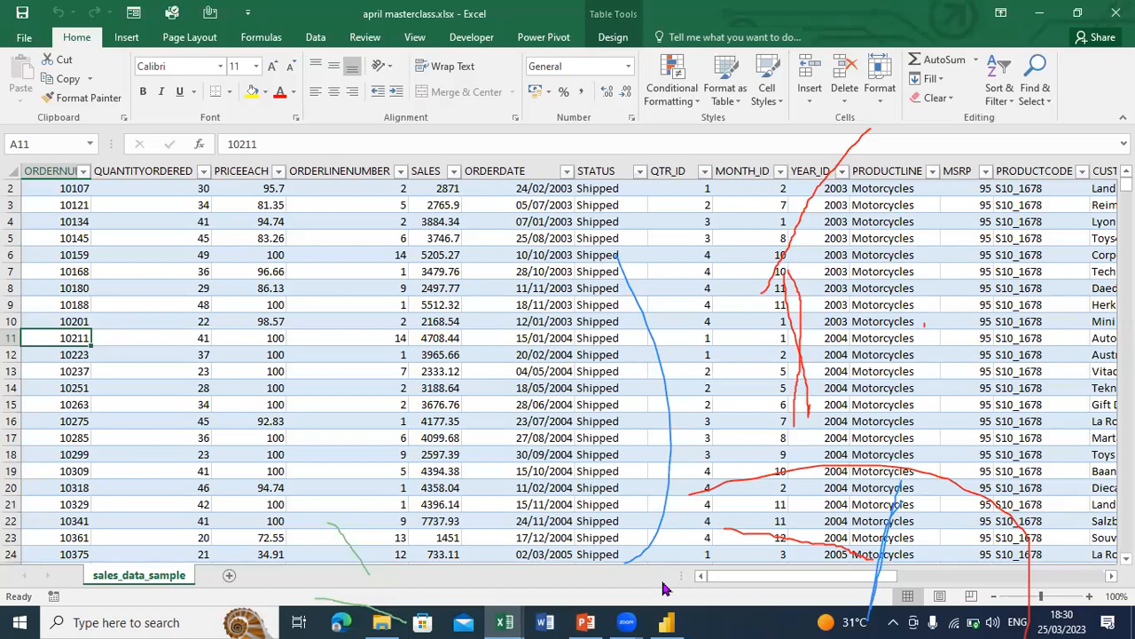
{"action": "left_click", "coordinate": [667, 623]}
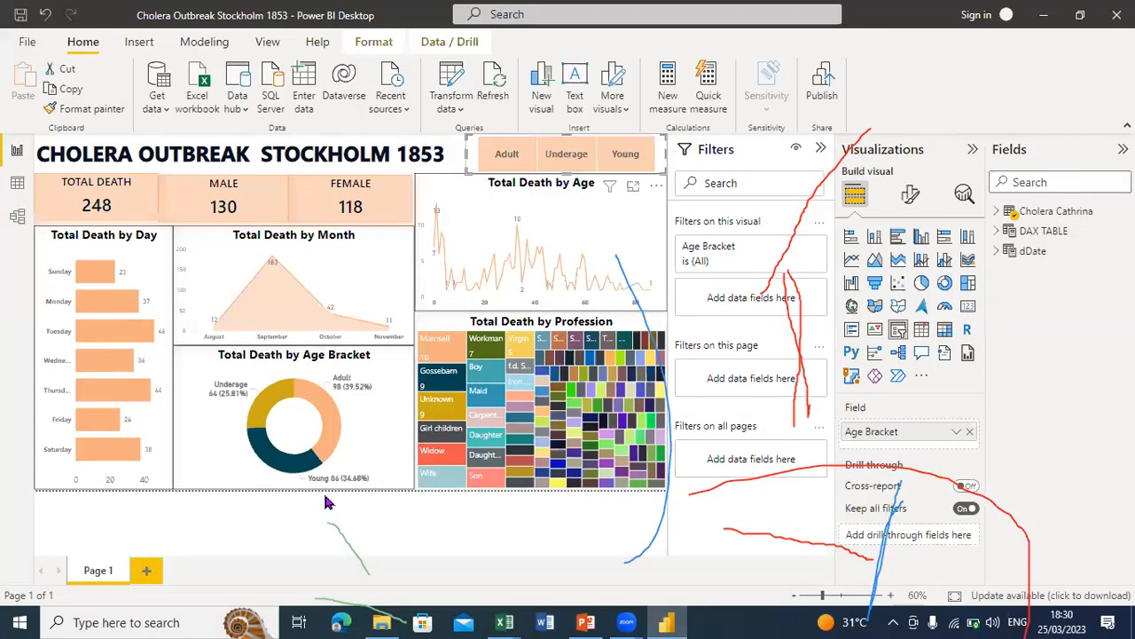
{"action": "left_click", "coordinate": [325, 502]}
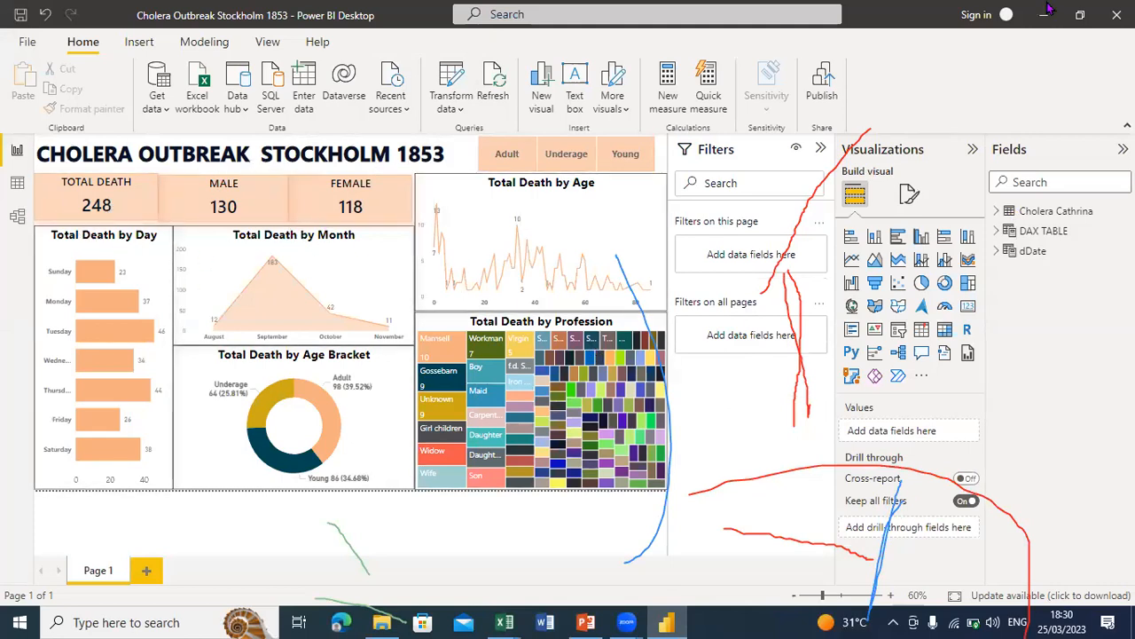
{"action": "left_click", "coordinate": [1045, 12]}
Walk through the fields of row 10, from STATUS across to the product columns and back to the order number in A10.
{"action": "left_click", "coordinate": [645, 326]}
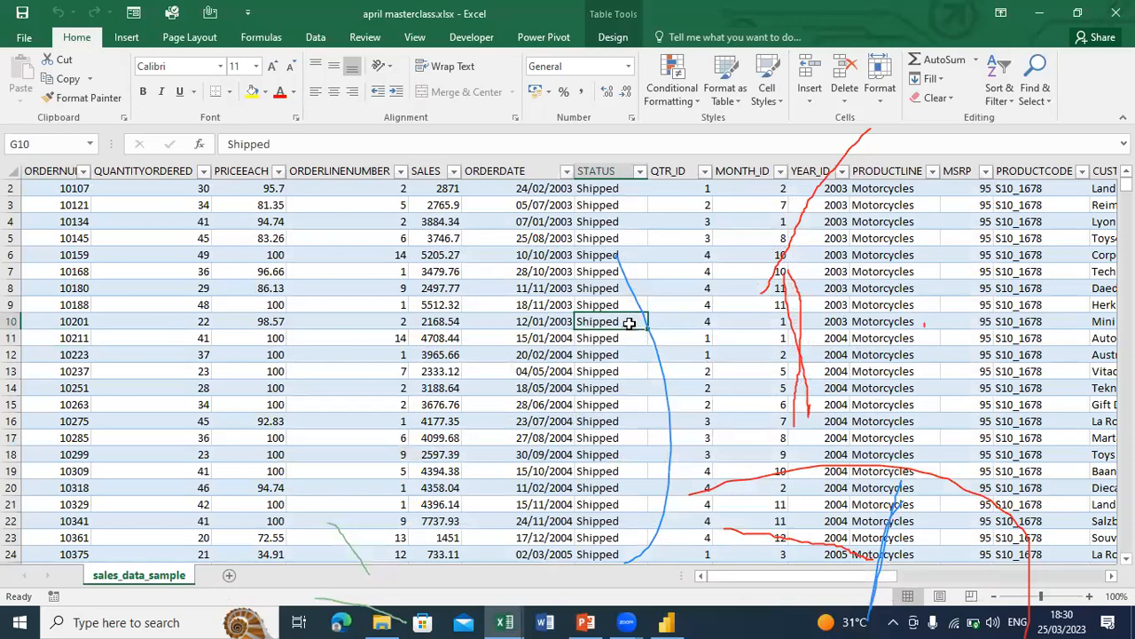
{"action": "key", "text": "Right"}
{"action": "key", "text": "Right"}
{"action": "key", "text": "Right"}
{"action": "key", "text": "Right"}
{"action": "key", "text": "Right"}
{"action": "key", "text": "Right"}
{"action": "key", "text": "Right"}
{"action": "key", "text": "Right"}
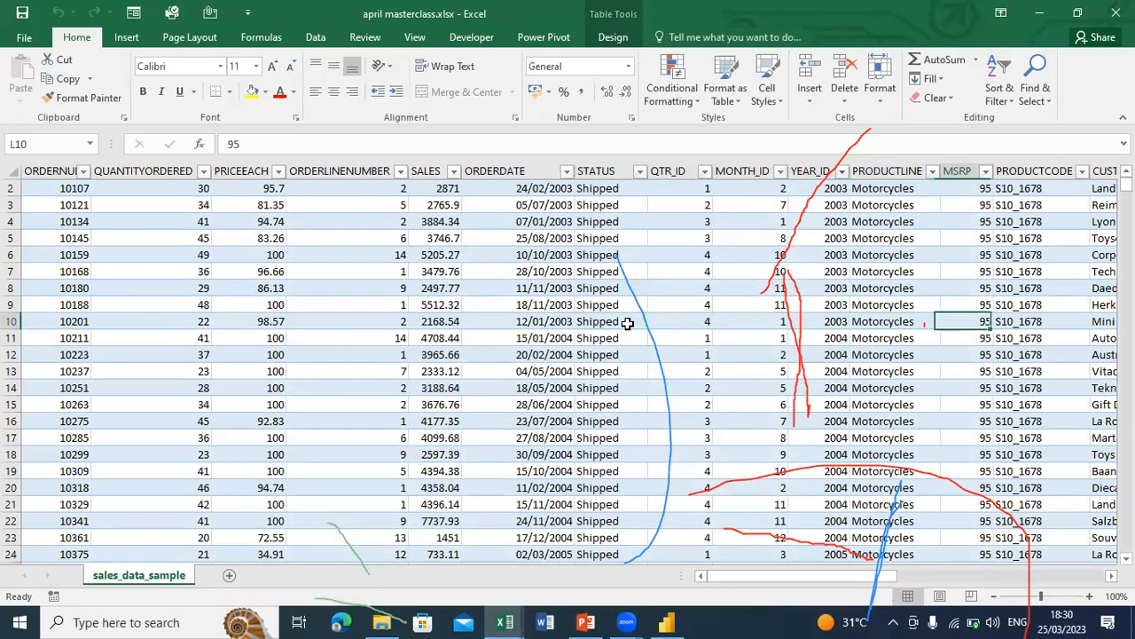
{"action": "key", "text": "Left"}
{"action": "key", "text": "Left"}
{"action": "key", "text": "Left"}
{"action": "key", "text": "Left"}
{"action": "key", "text": "Left"}
{"action": "key", "text": "Left"}
{"action": "key", "text": "Left"}
{"action": "key", "text": "Left"}
{"action": "key", "text": "Left"}
{"action": "key", "text": "Left"}
{"action": "key", "text": "Left"}
{"action": "key", "text": "Left"}
{"action": "key", "text": "Left"}
{"action": "key", "text": "Left"}
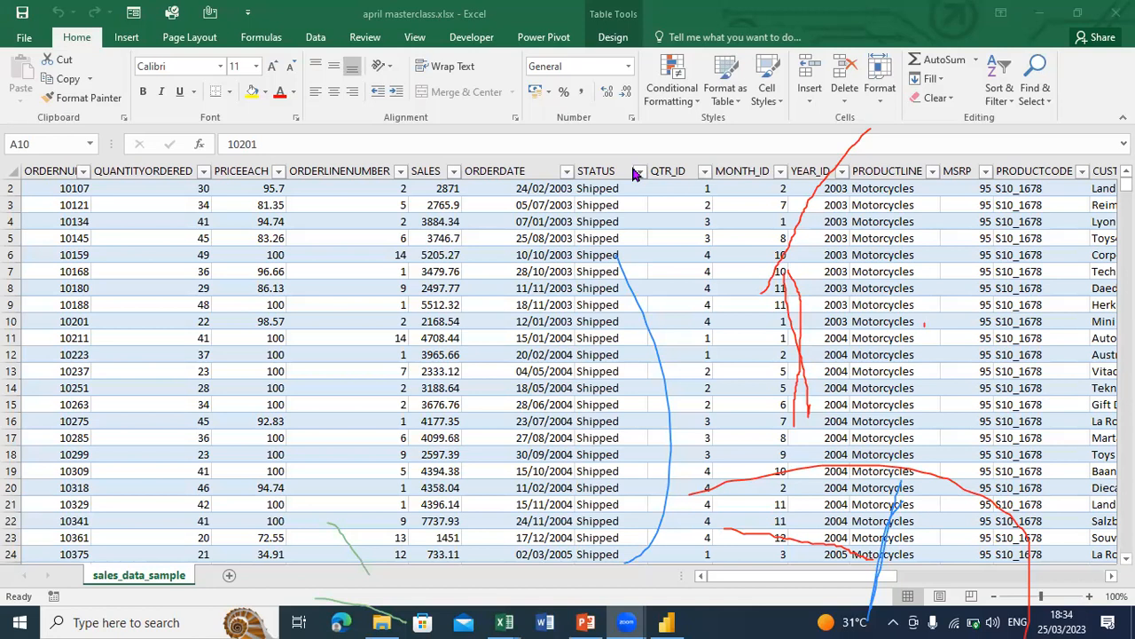
{"action": "left_click", "coordinate": [538, 310]}
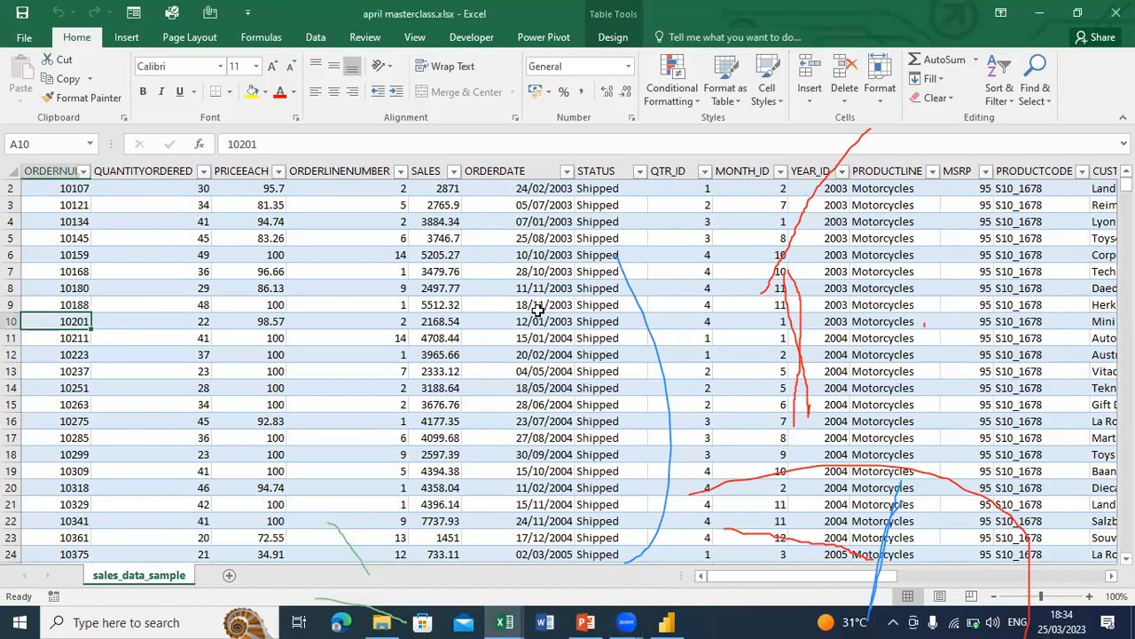
{"action": "left_click", "coordinate": [535, 351]}
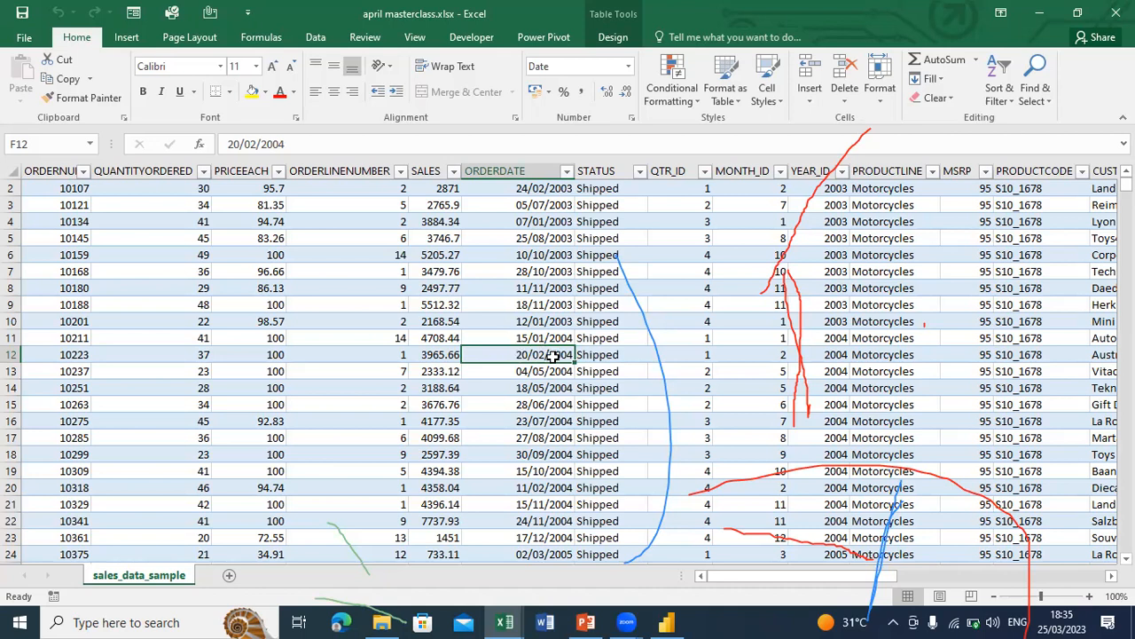
{"action": "left_click", "coordinate": [354, 310]}
{"action": "left_click", "coordinate": [261, 307]}
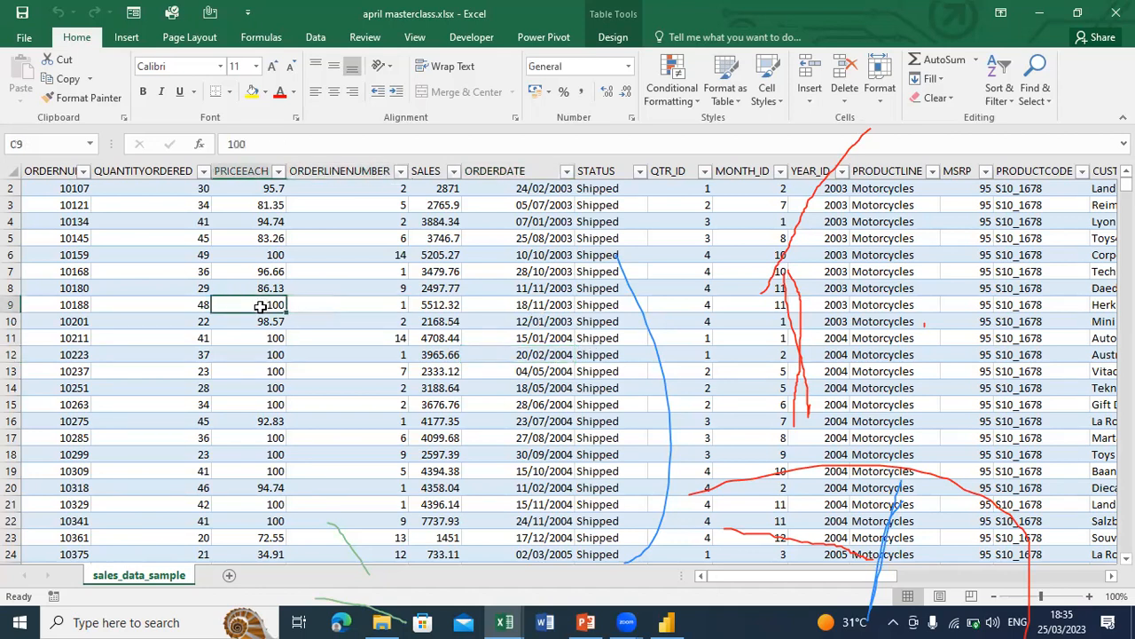
{"action": "left_click", "coordinate": [151, 275]}
{"action": "key", "text": "Left"}
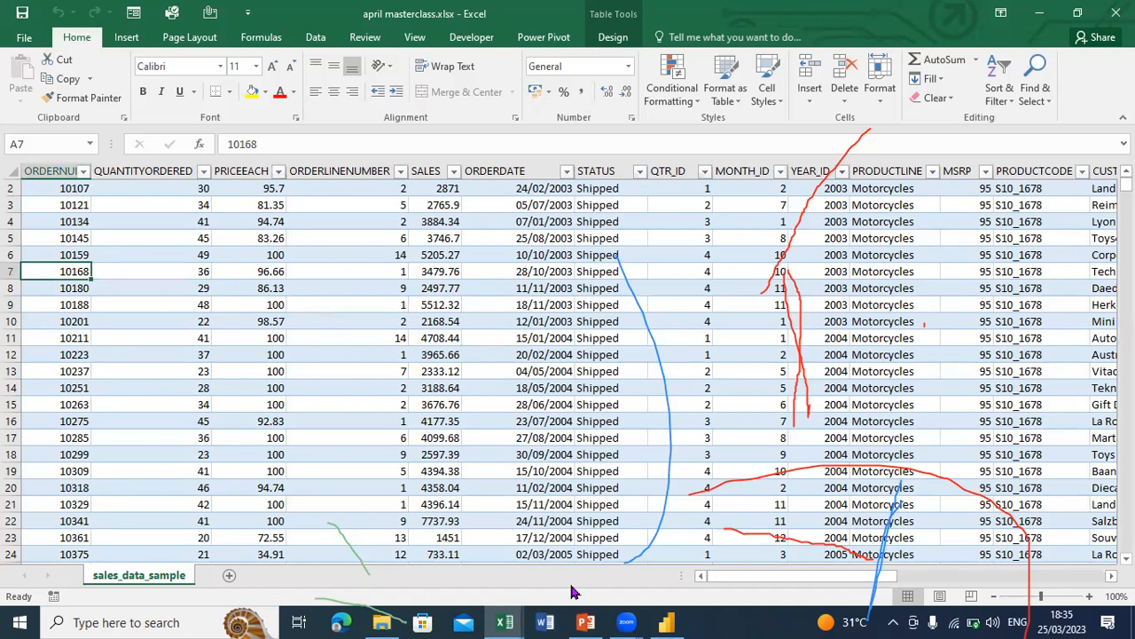
{"action": "left_click", "coordinate": [379, 405]}
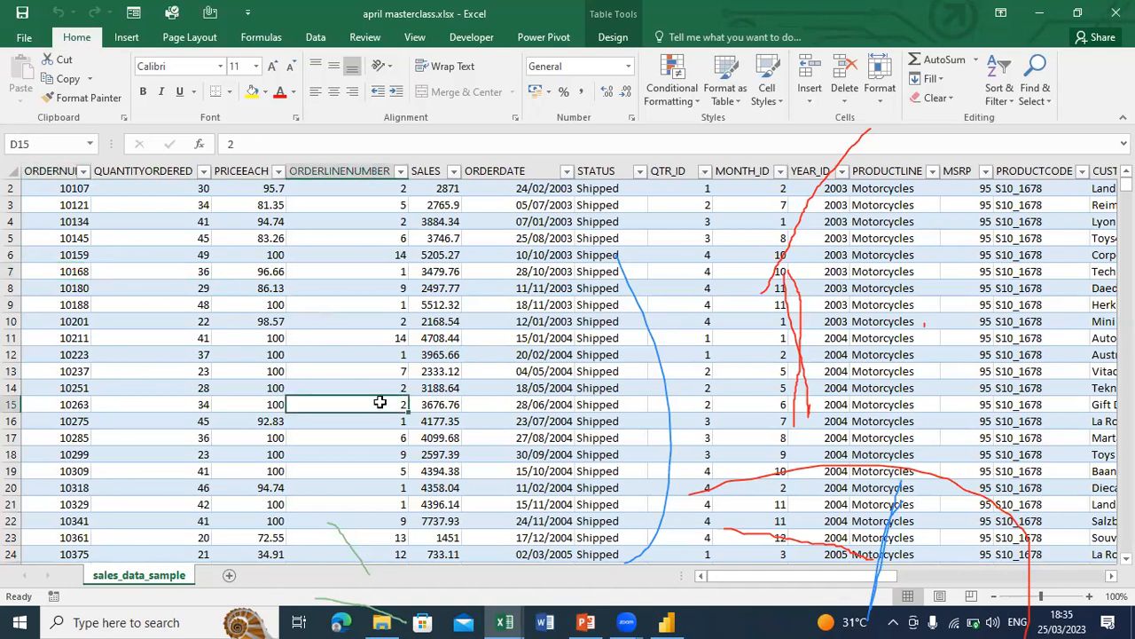
{"action": "left_click", "coordinate": [81, 288]}
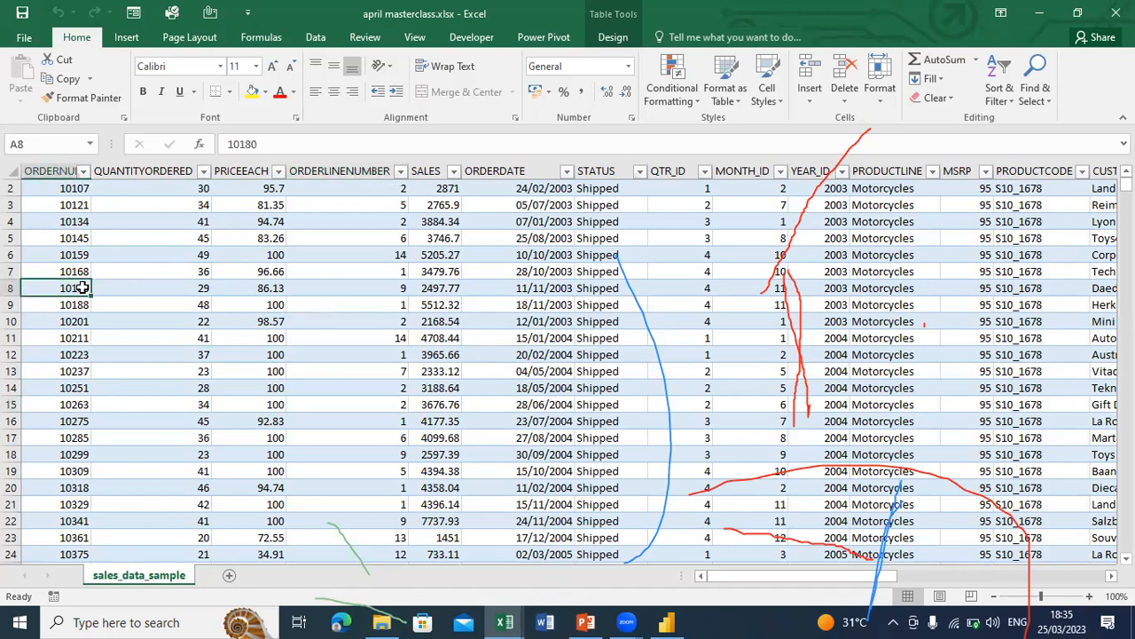
Go through the table's columns by selecting them individually, from the order number to MONTH_ID, and return to the order number column.
{"action": "left_click", "coordinate": [54, 171]}
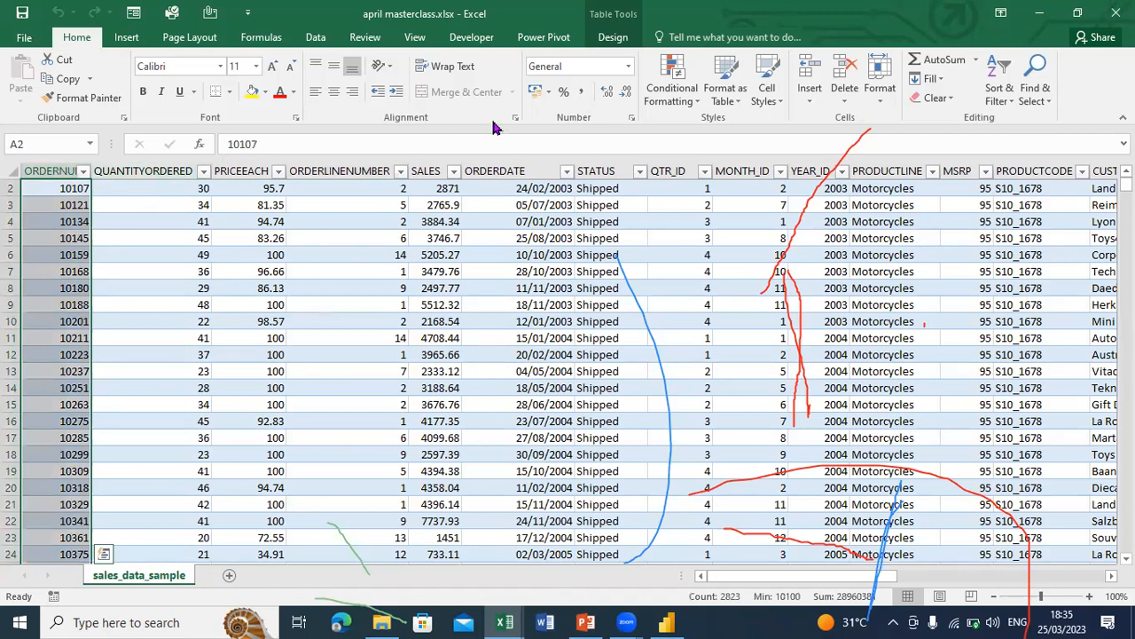
{"action": "left_click", "coordinate": [237, 171]}
{"action": "left_click", "coordinate": [342, 171]}
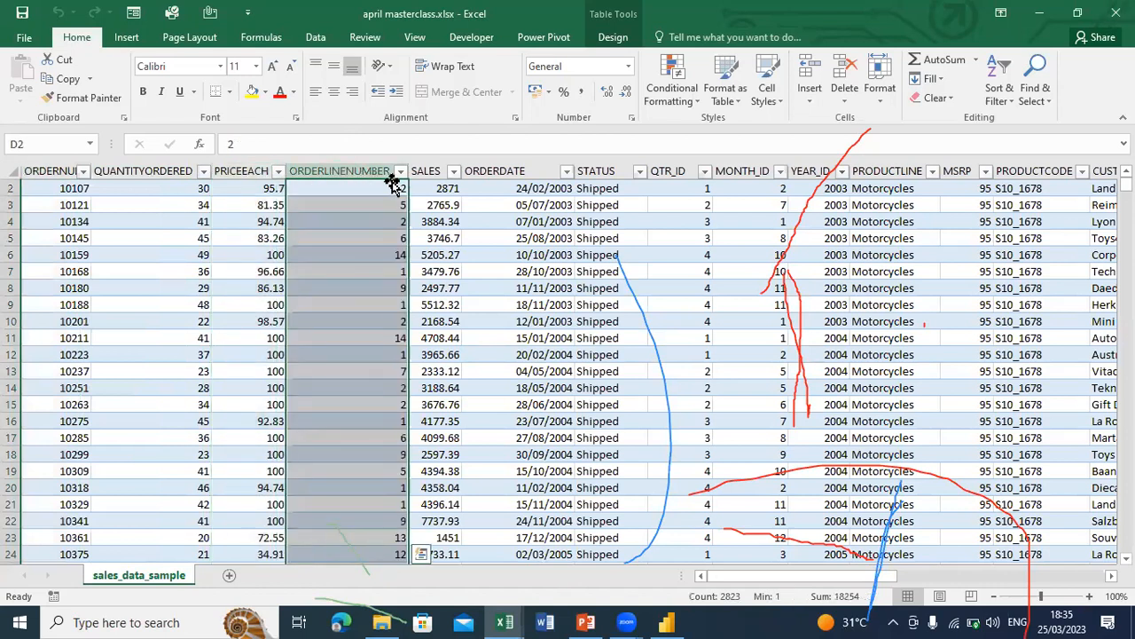
{"action": "left_click", "coordinate": [433, 171]}
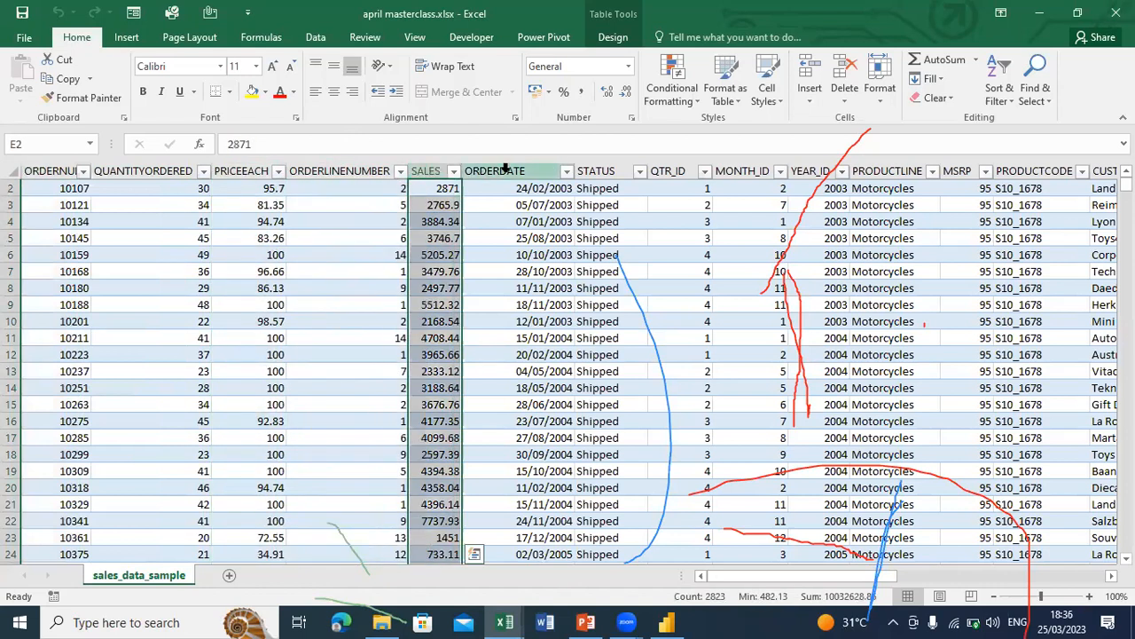
{"action": "left_click", "coordinate": [512, 170]}
{"action": "left_click", "coordinate": [601, 171]}
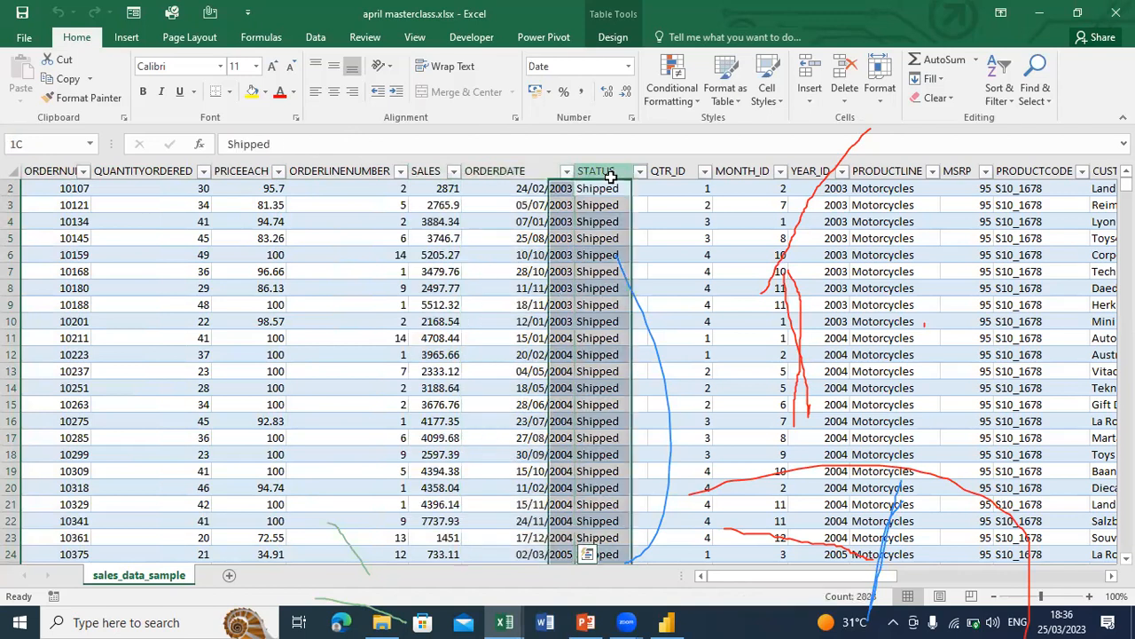
{"action": "left_click", "coordinate": [682, 172]}
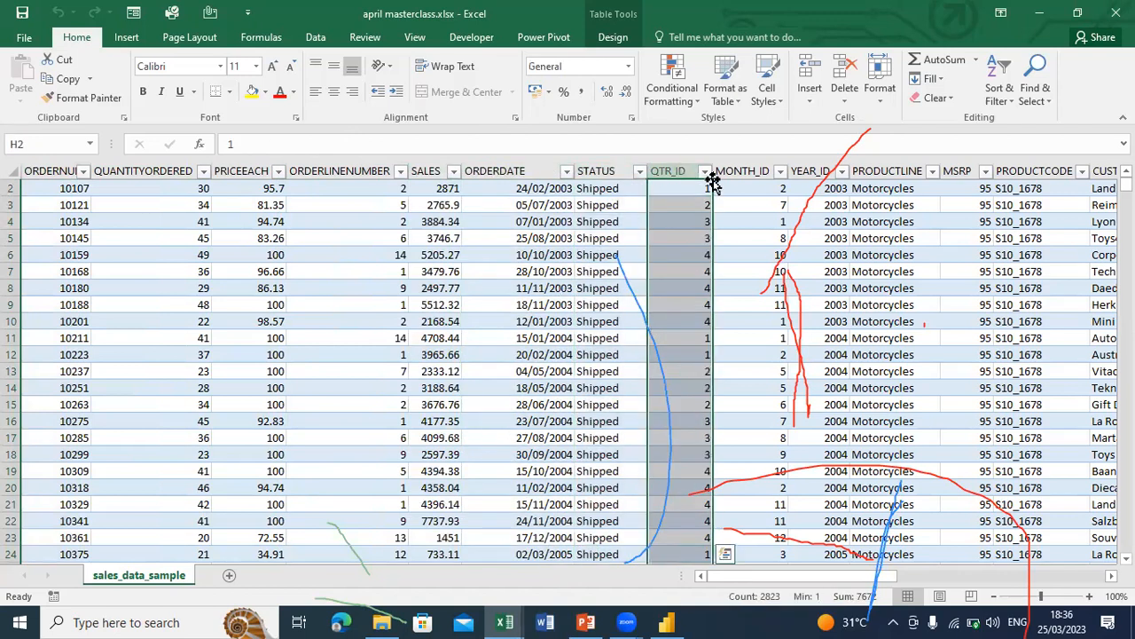
{"action": "left_click", "coordinate": [747, 173]}
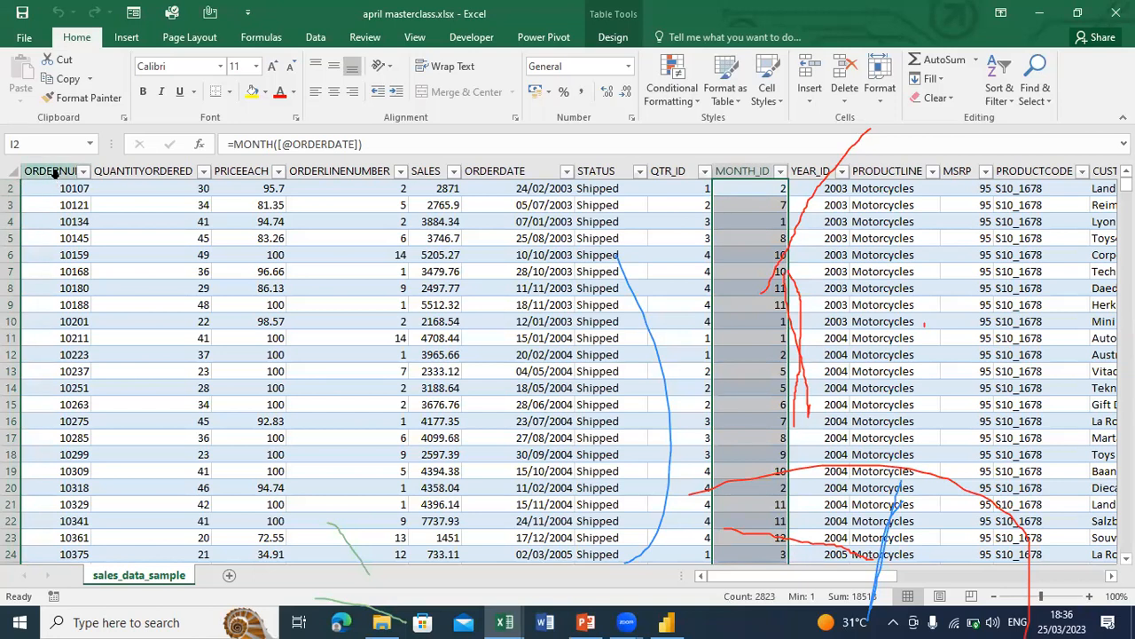
{"action": "left_click", "coordinate": [55, 180]}
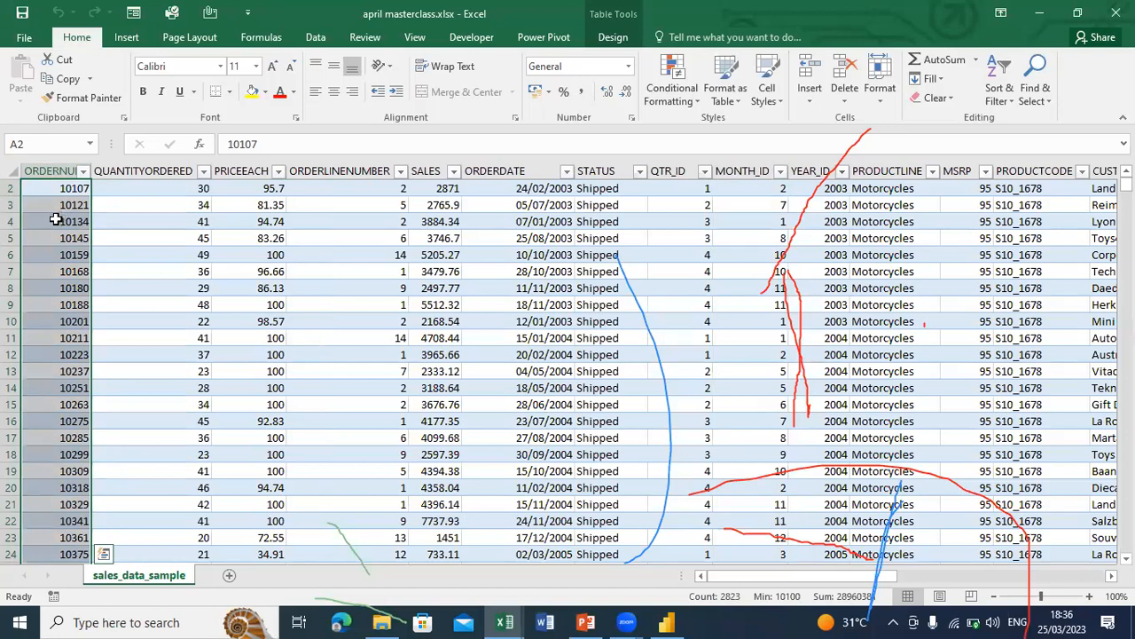
{"action": "left_click", "coordinate": [378, 266]}
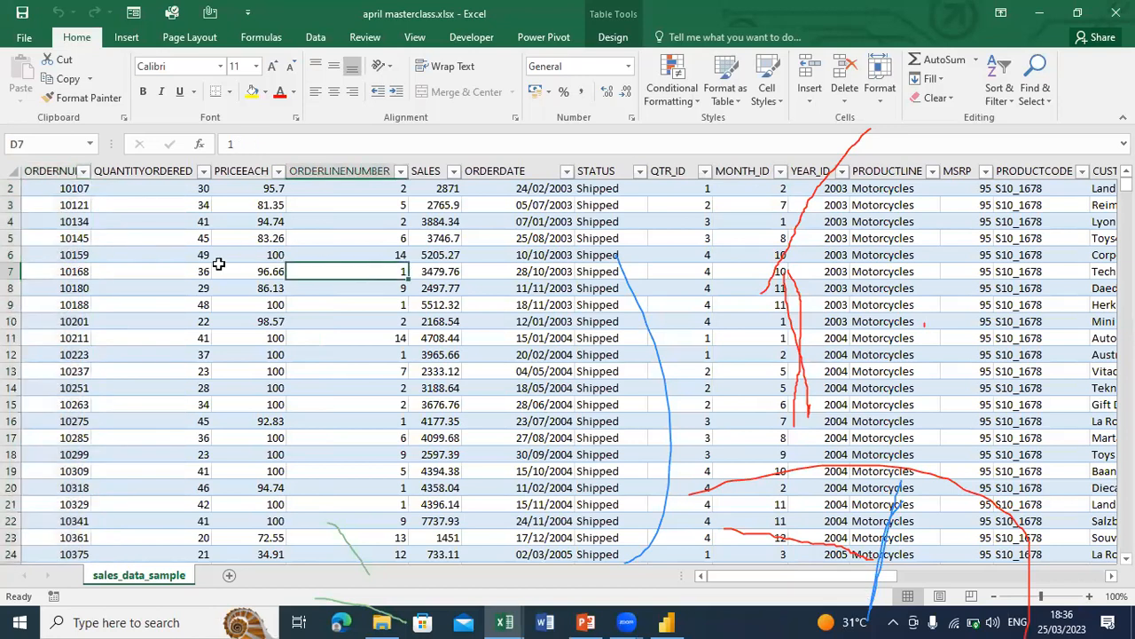
Examine individual sales records among rows 2 to 5 by selecting each as a whole row, ending with row 4.
{"action": "left_click", "coordinate": [10, 238]}
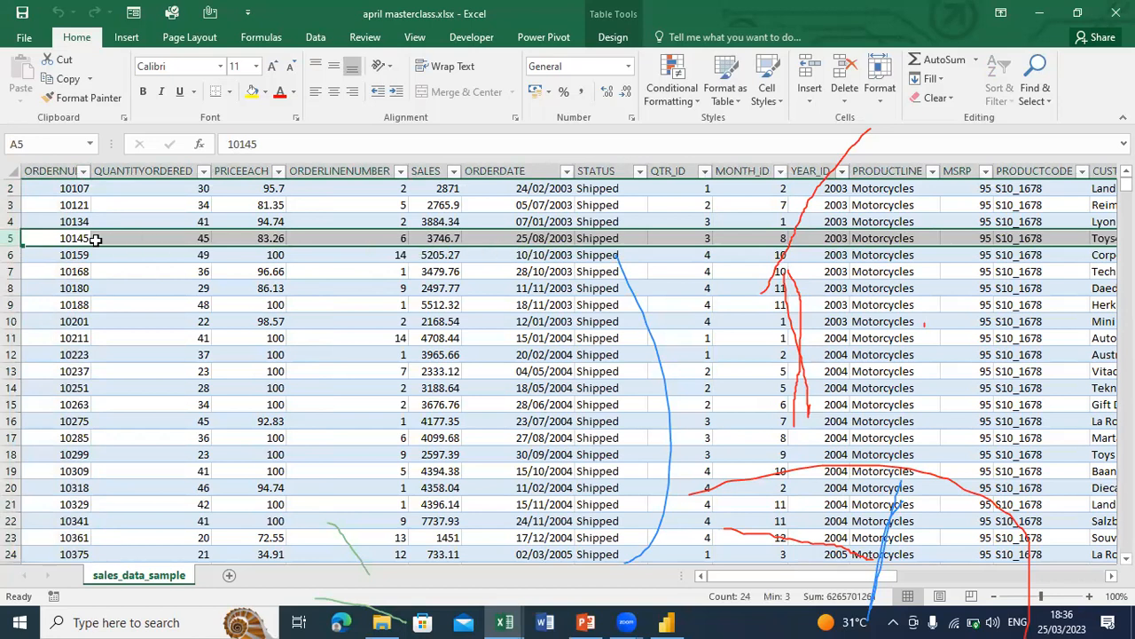
{"action": "left_click", "coordinate": [12, 204]}
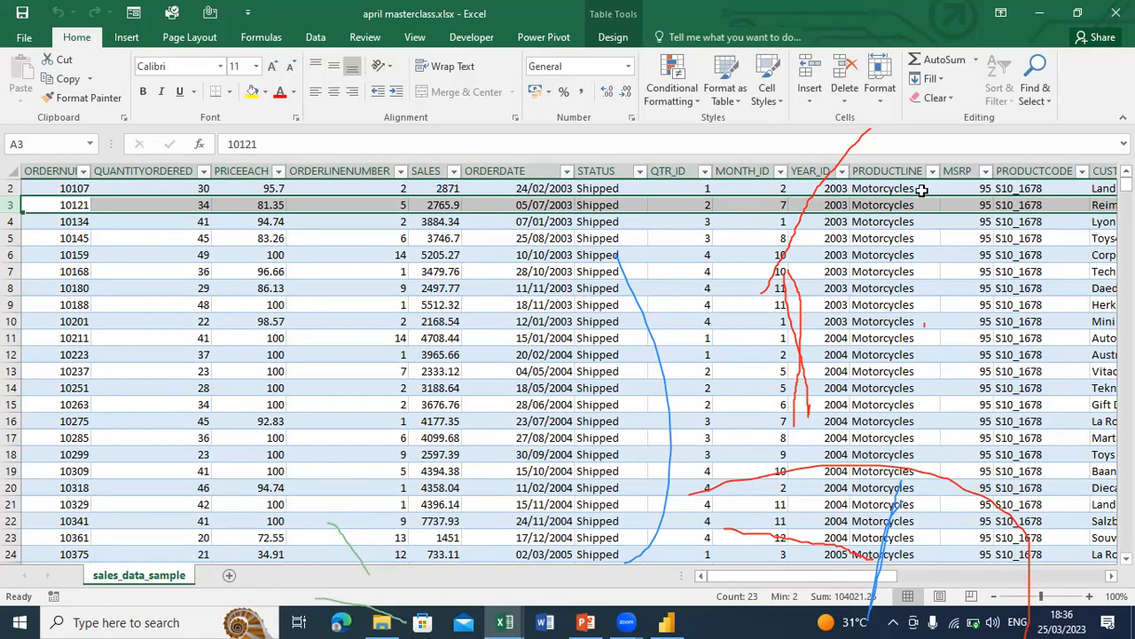
{"action": "mouse_move", "coordinate": [743, 583]}
{"action": "left_mouse_down"}
{"action": "mouse_move", "coordinate": [1014, 557]}
{"action": "mouse_move", "coordinate": [744, 579]}
{"action": "left_mouse_up"}
{"action": "left_click", "coordinate": [12, 188]}
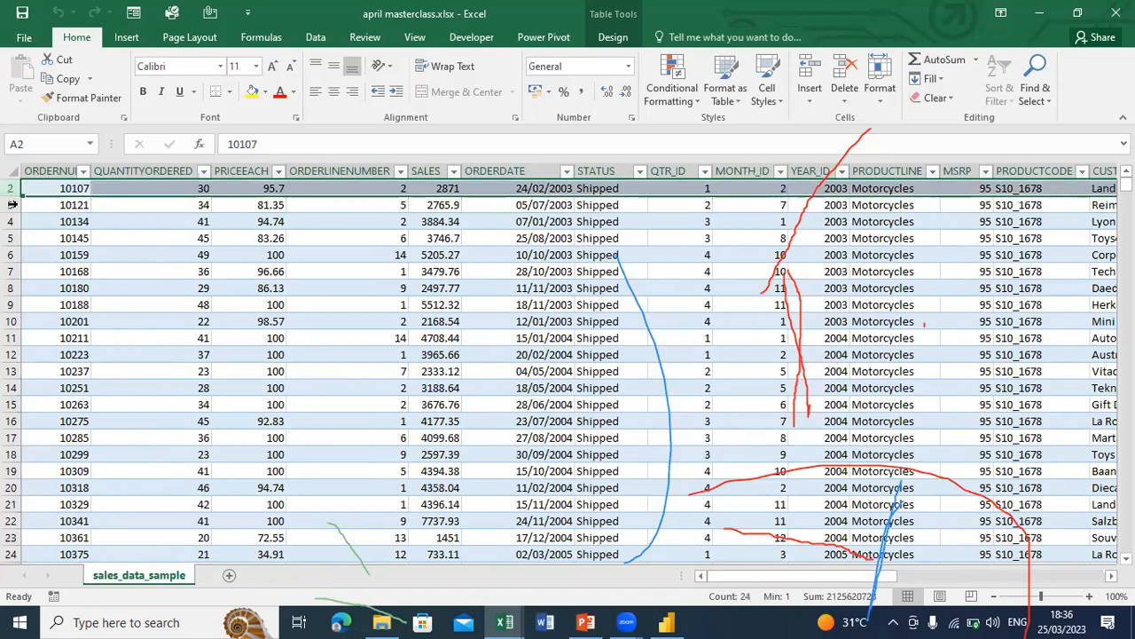
{"action": "left_click", "coordinate": [13, 205]}
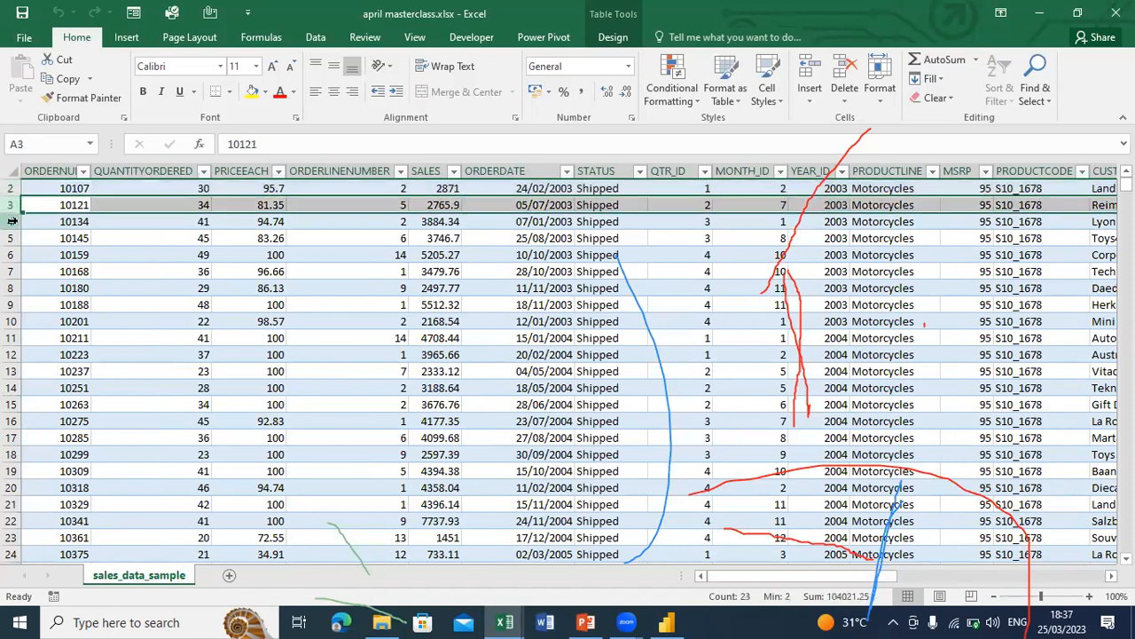
{"action": "left_click", "coordinate": [12, 221]}
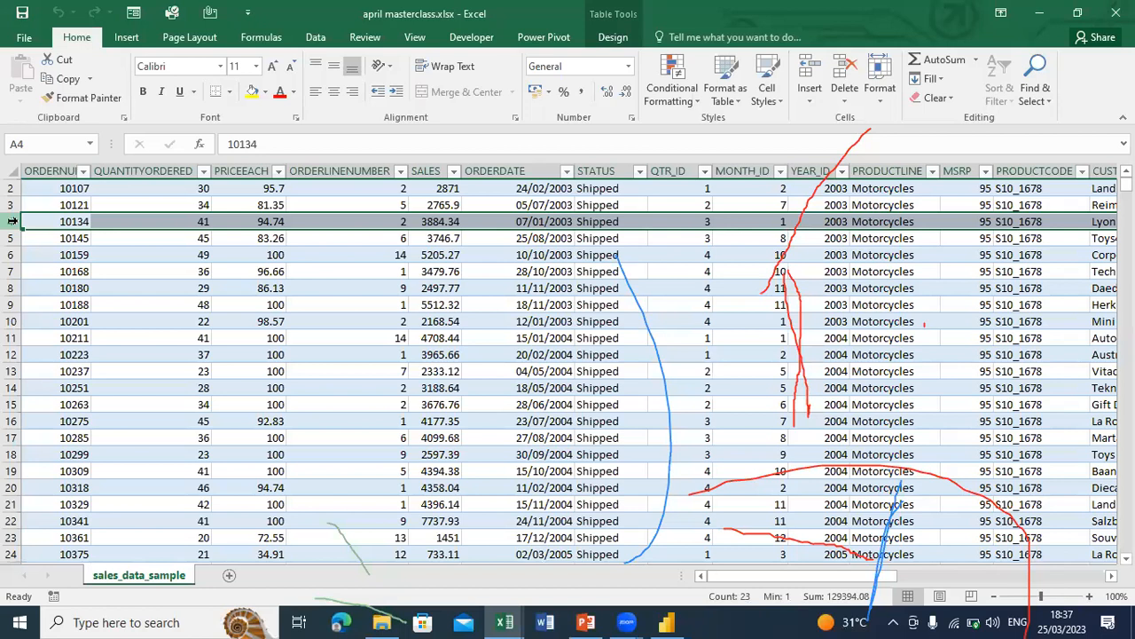
Examine row 4's order number, quantity ordered, order line number and sales, ending on its price each in C4.
{"action": "left_click", "coordinate": [62, 222]}
{"action": "left_click", "coordinate": [172, 225]}
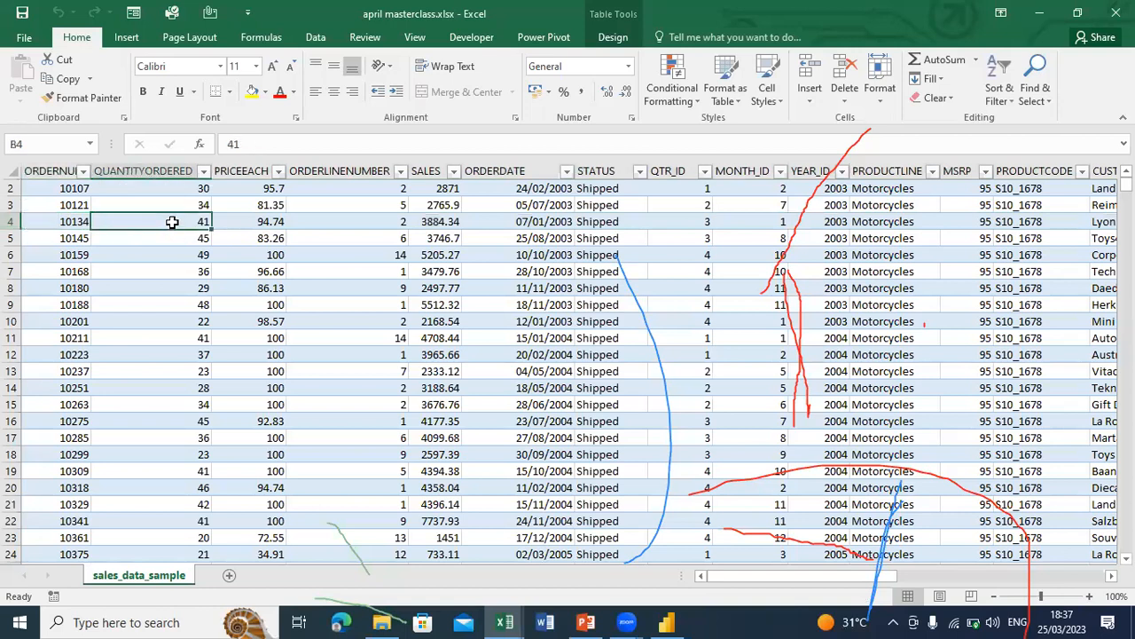
{"action": "left_click", "coordinate": [267, 222]}
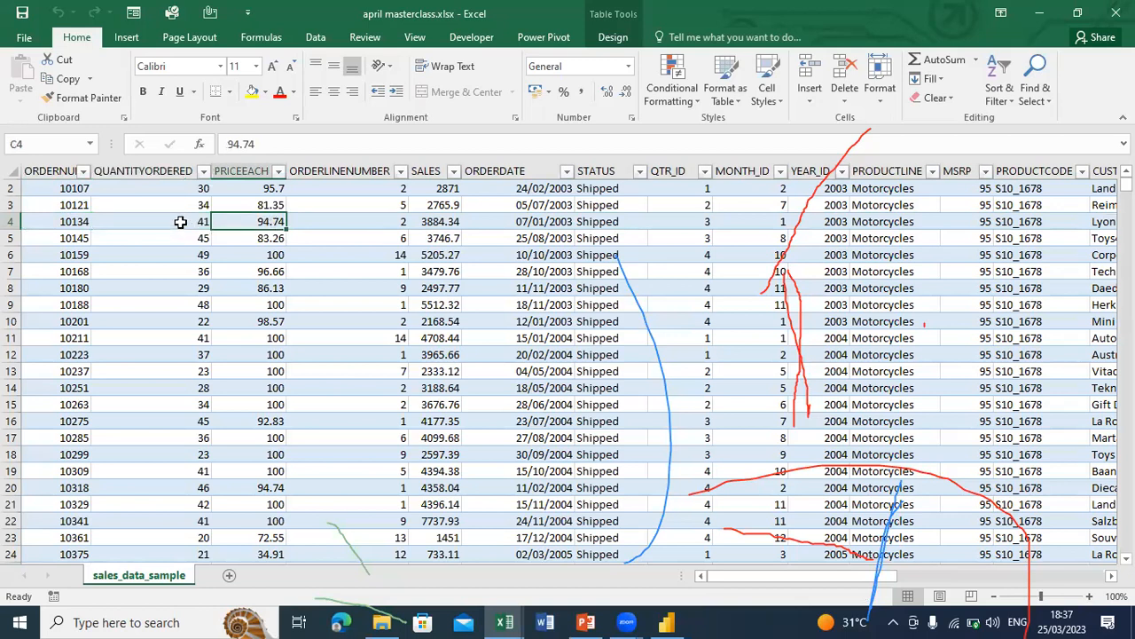
{"action": "left_click", "coordinate": [375, 225]}
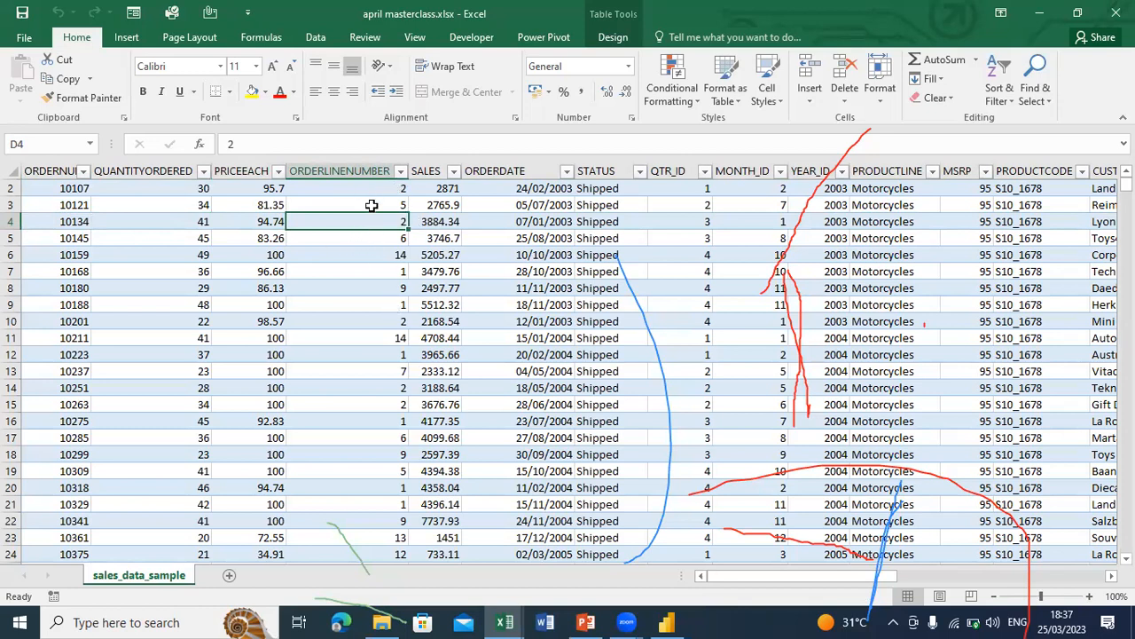
{"action": "left_click", "coordinate": [449, 222]}
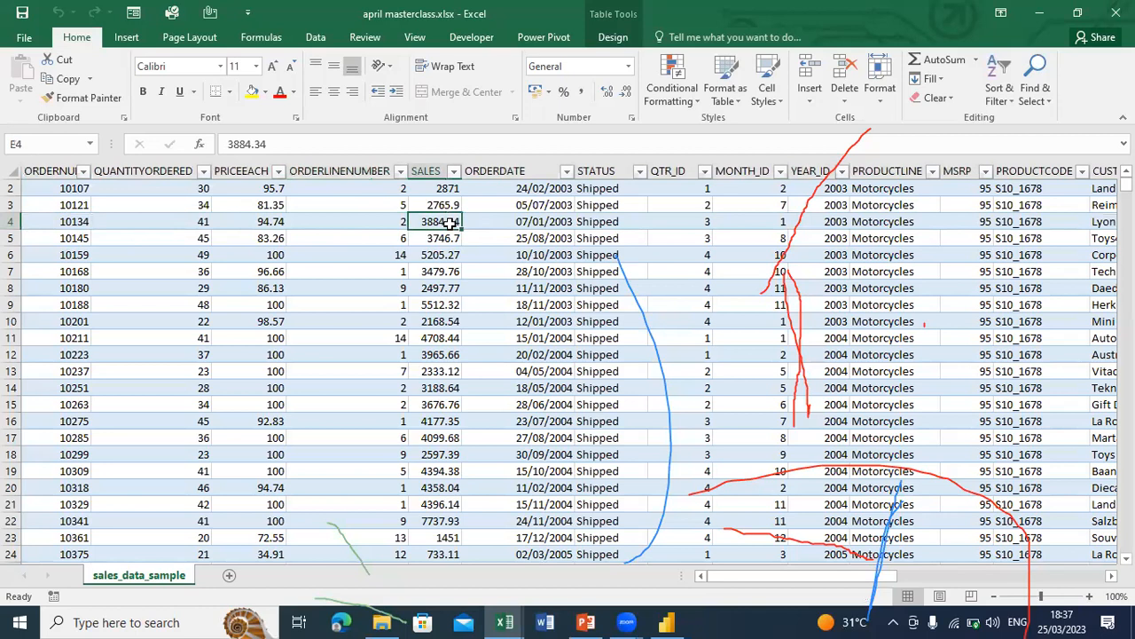
{"action": "left_click", "coordinate": [191, 224]}
{"action": "left_click", "coordinate": [254, 227]}
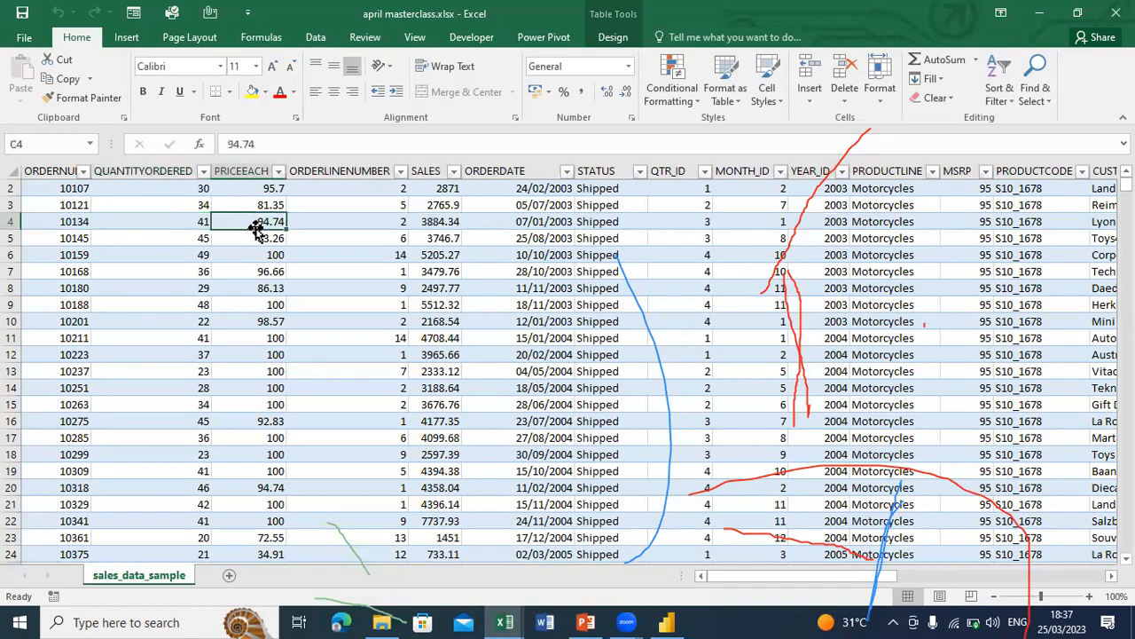
Examine the order date and status of the record in row 5, and open the filter list of the STATUS column.
{"action": "left_click", "coordinate": [538, 234]}
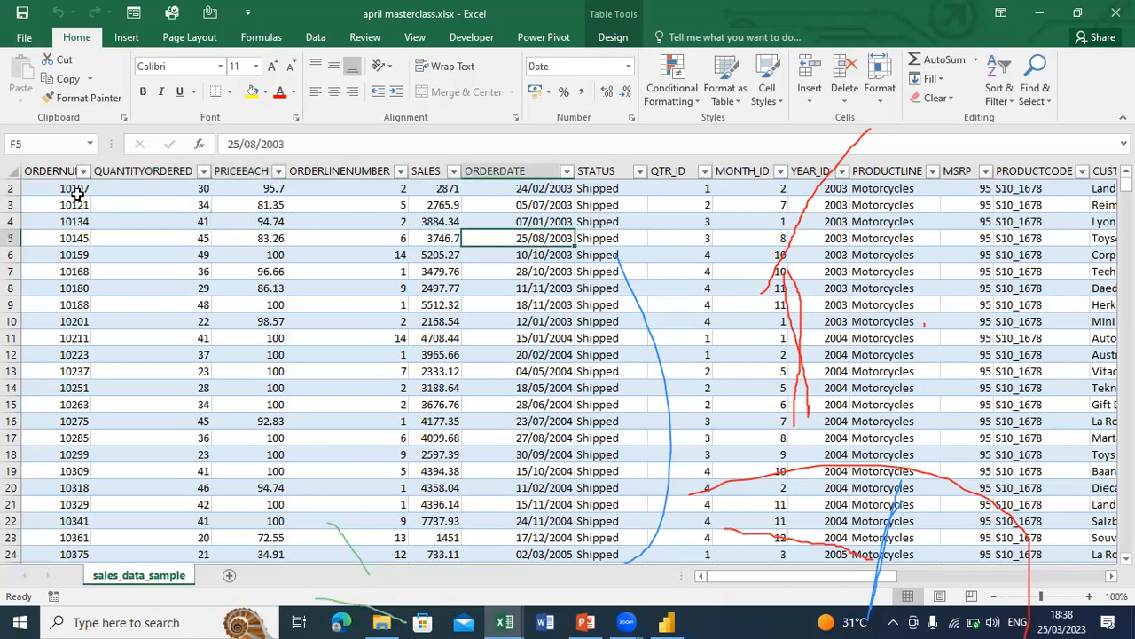
{"action": "left_click", "coordinate": [13, 236]}
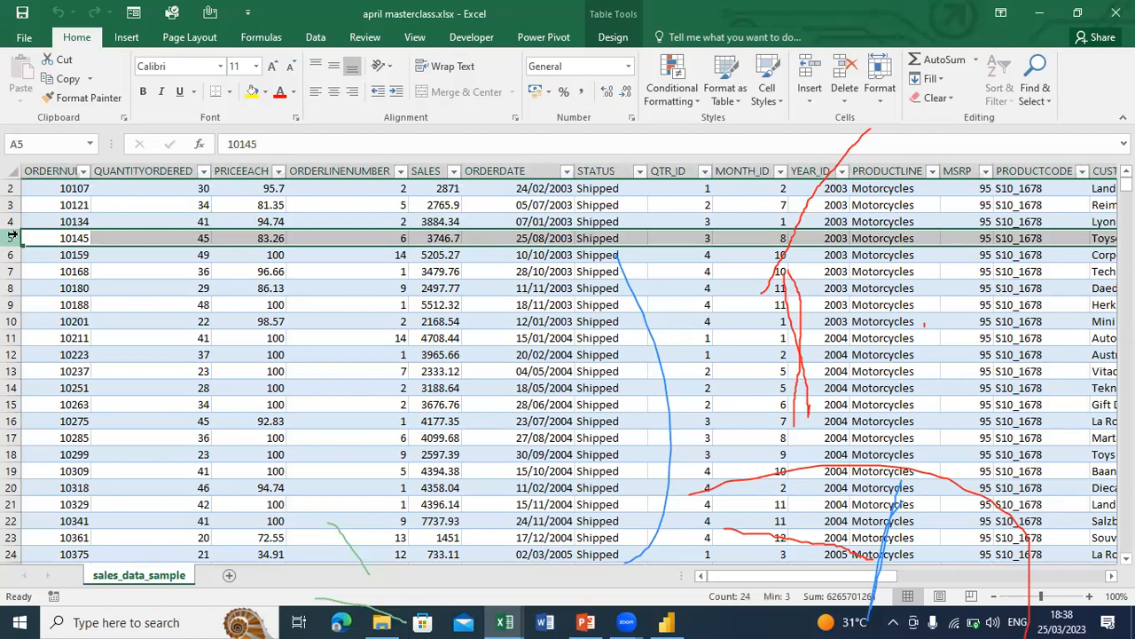
{"action": "left_click", "coordinate": [532, 239]}
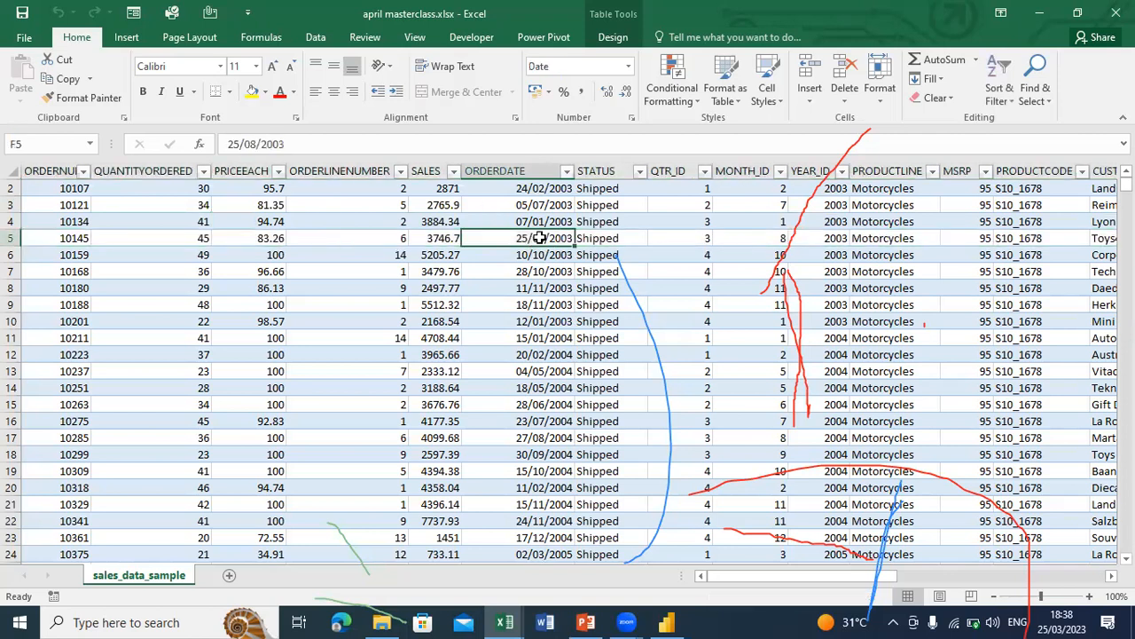
{"action": "left_click", "coordinate": [632, 240]}
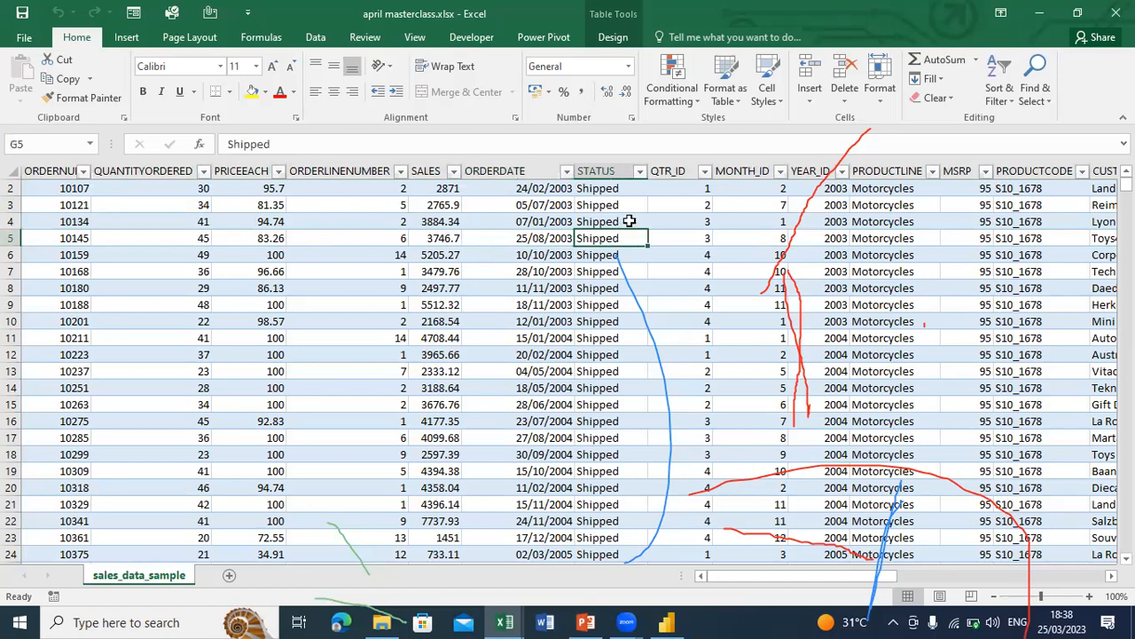
{"action": "left_click", "coordinate": [640, 174]}
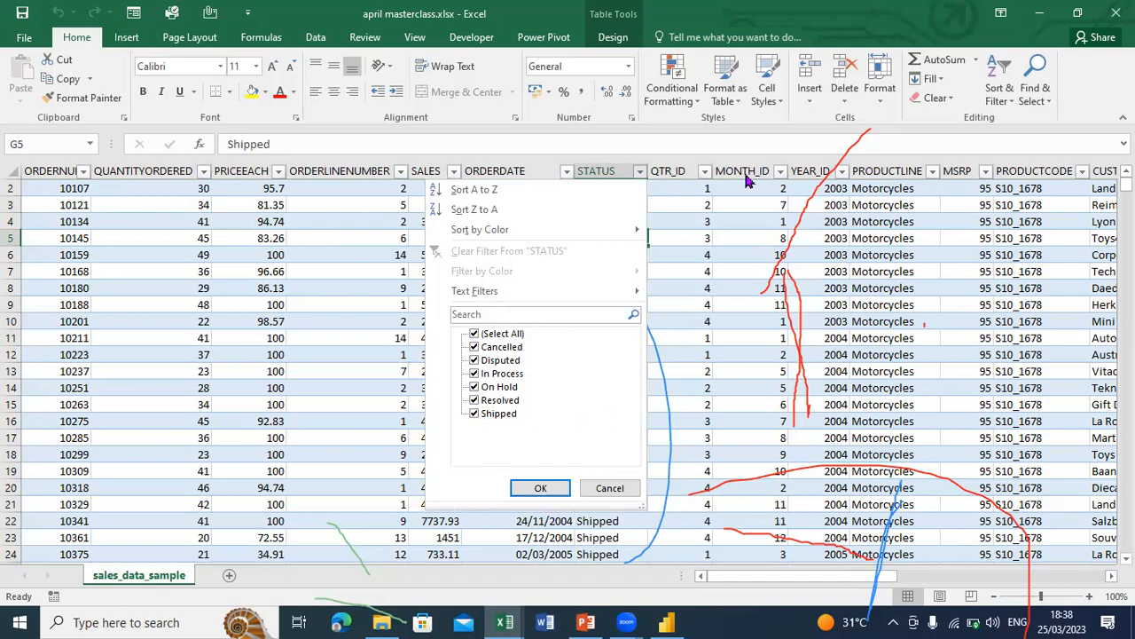
Close the STATUS filter list, examine row 5's quarter, month and year, and view the values in the YEAR_ID filter list.
{"action": "left_click", "coordinate": [658, 233]}
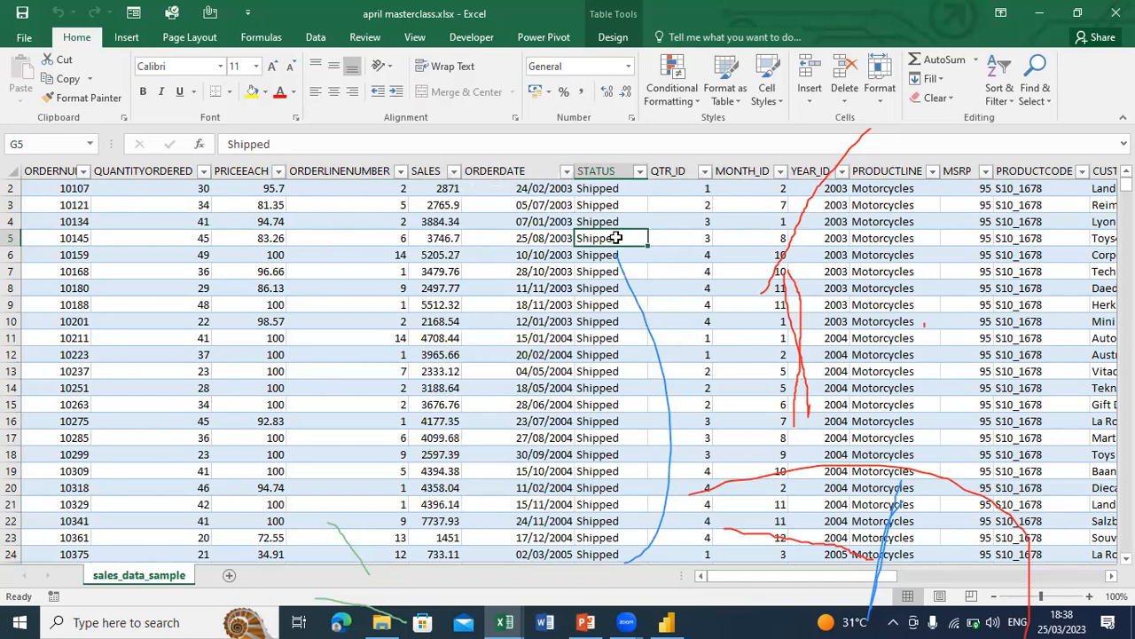
{"action": "key", "text": "Right"}
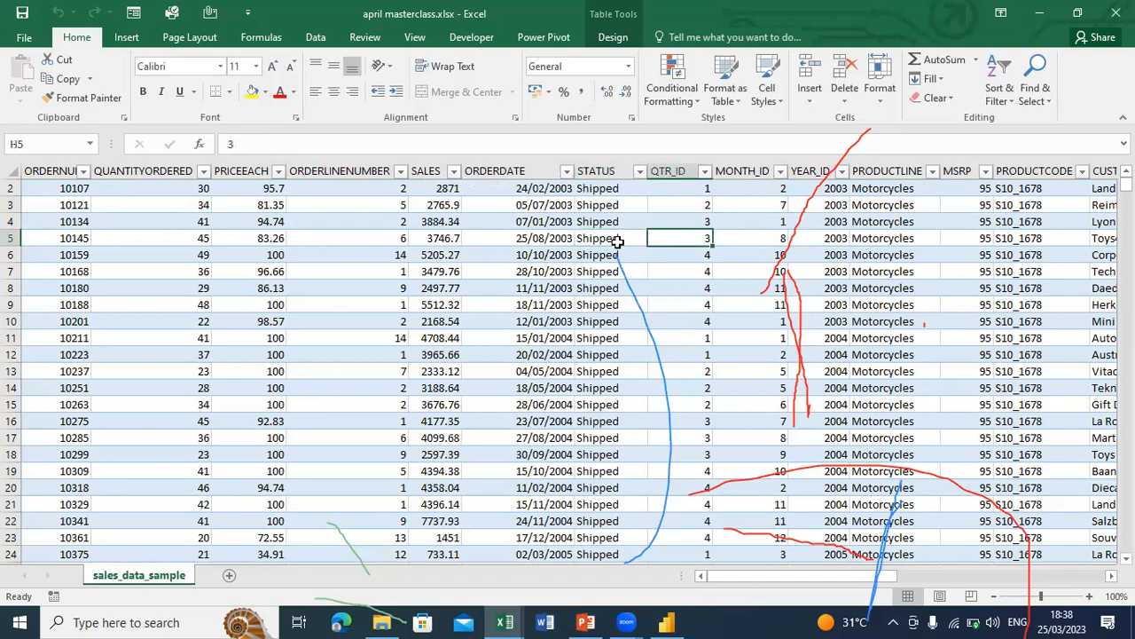
{"action": "key", "text": "Right"}
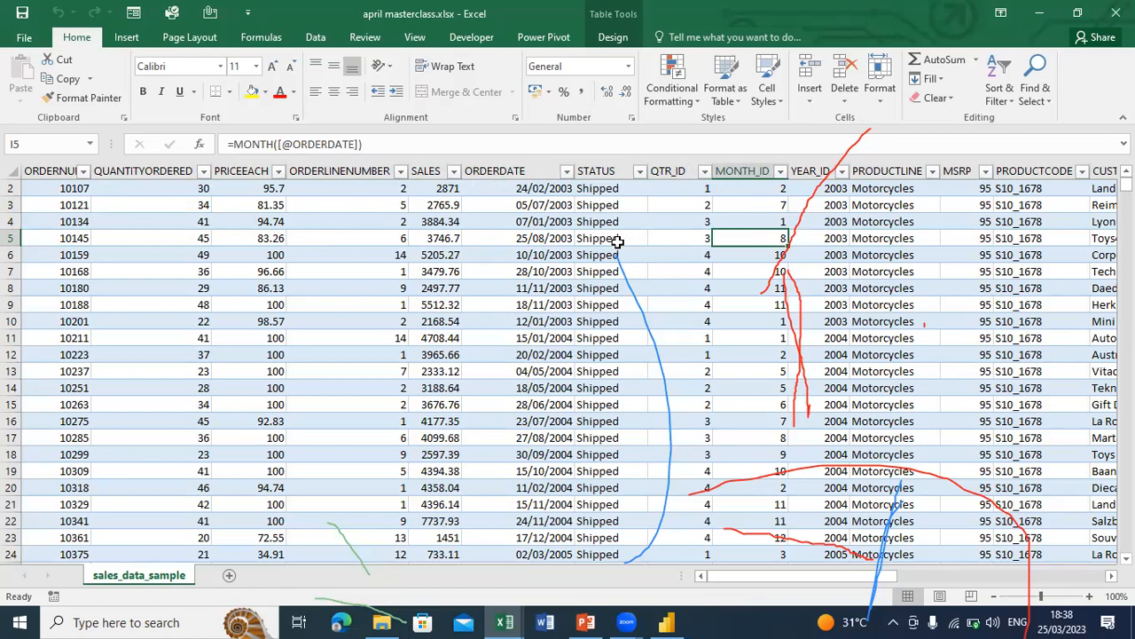
{"action": "key", "text": "Right"}
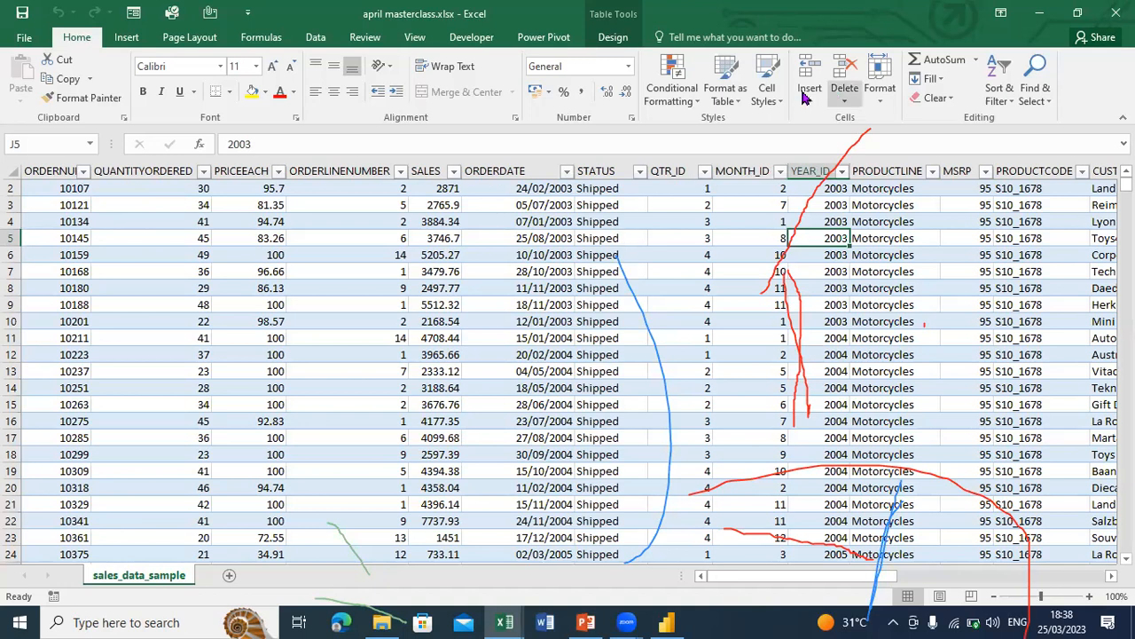
{"action": "left_click", "coordinate": [843, 171]}
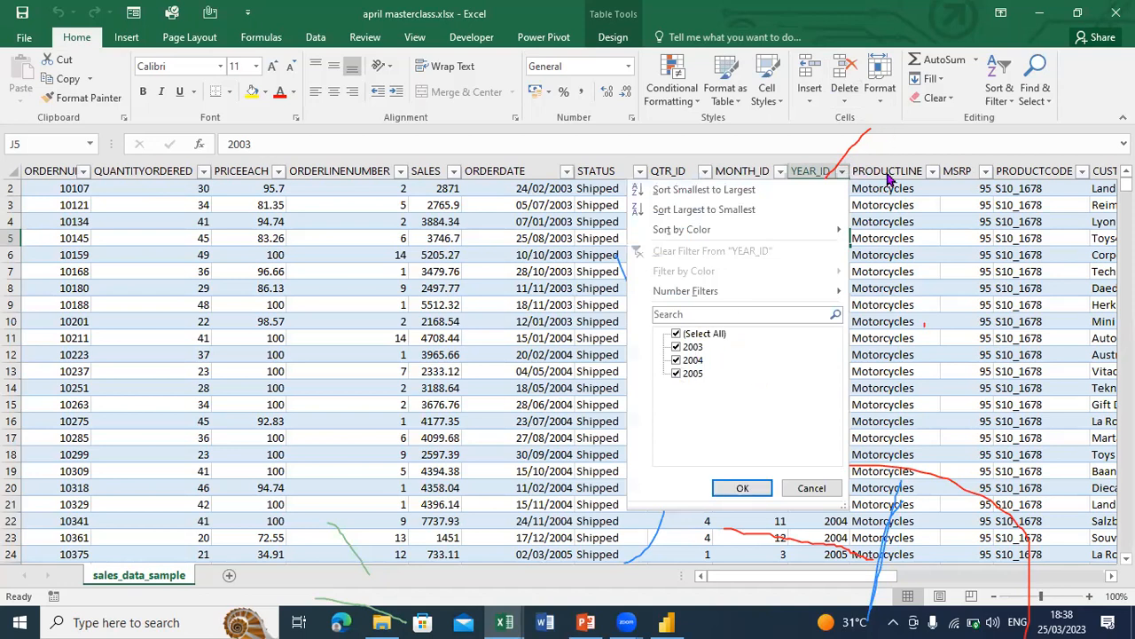
{"action": "key", "text": "Escape"}
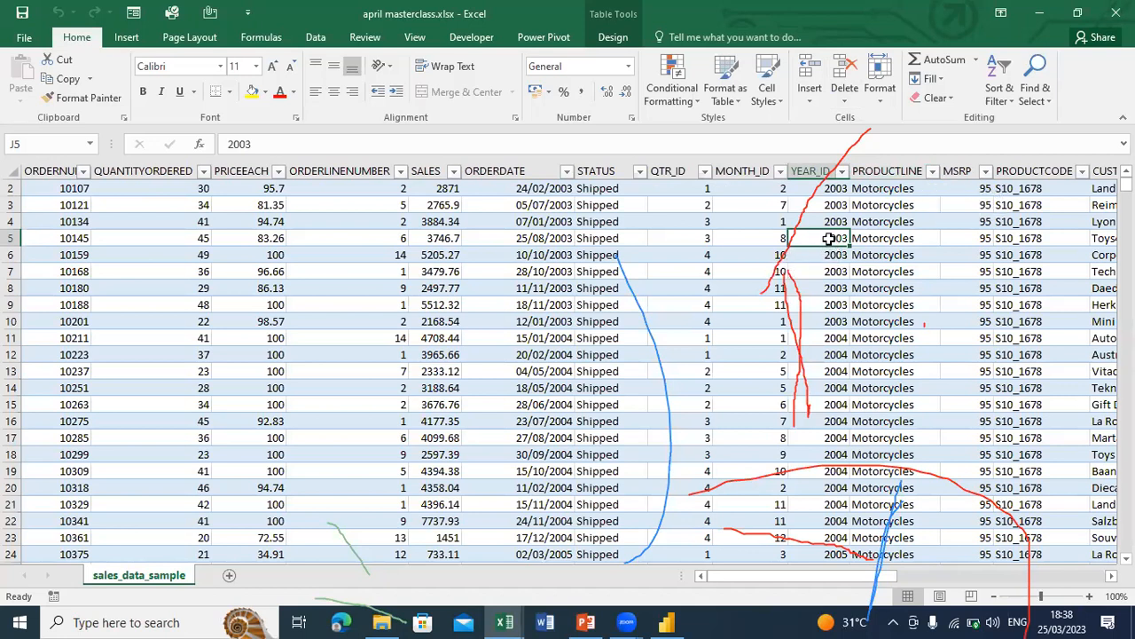
Examine row 5's product line, view the values in the PRODUCTLINE filter list, and select its MSRP in L5.
{"action": "key", "text": "Right"}
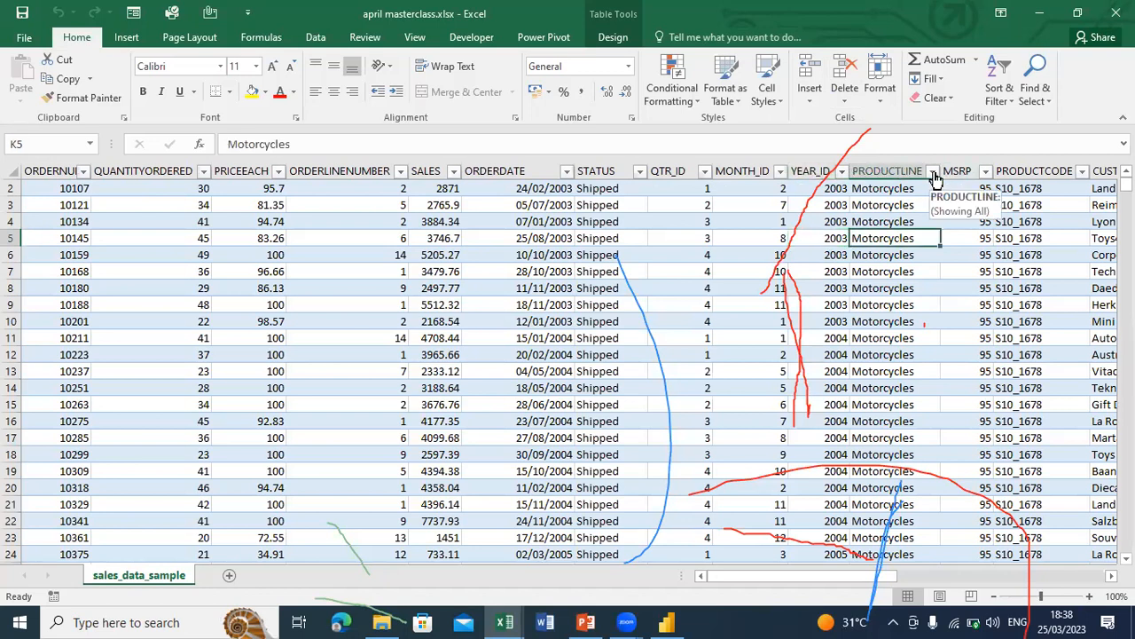
{"action": "left_click", "coordinate": [933, 173]}
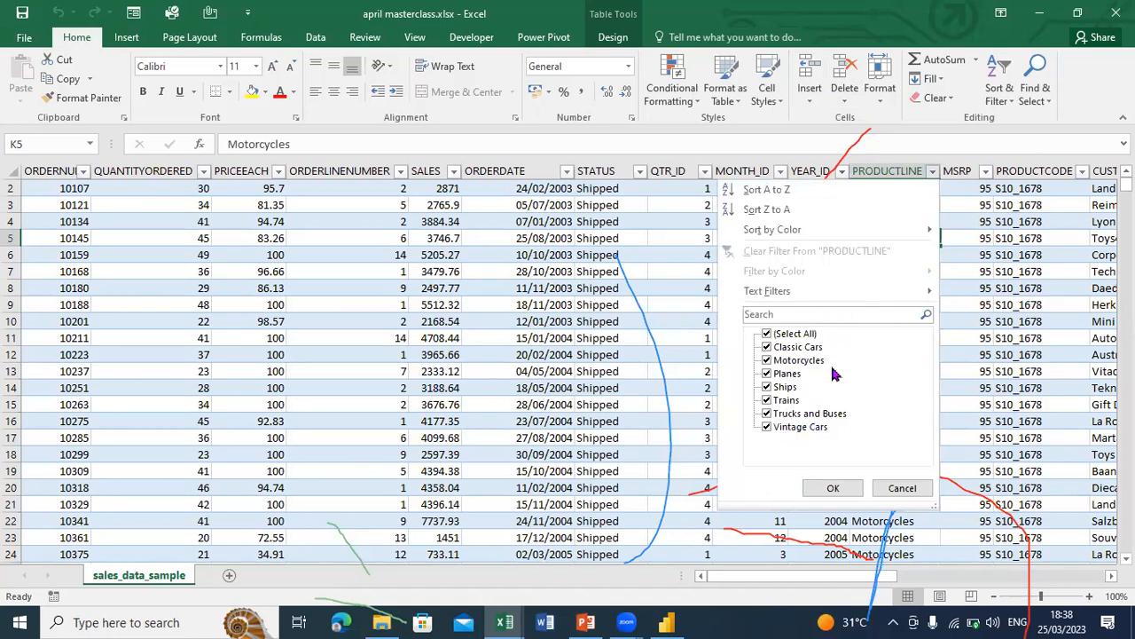
{"action": "left_click", "coordinate": [986, 239]}
{"action": "left_click", "coordinate": [985, 238]}
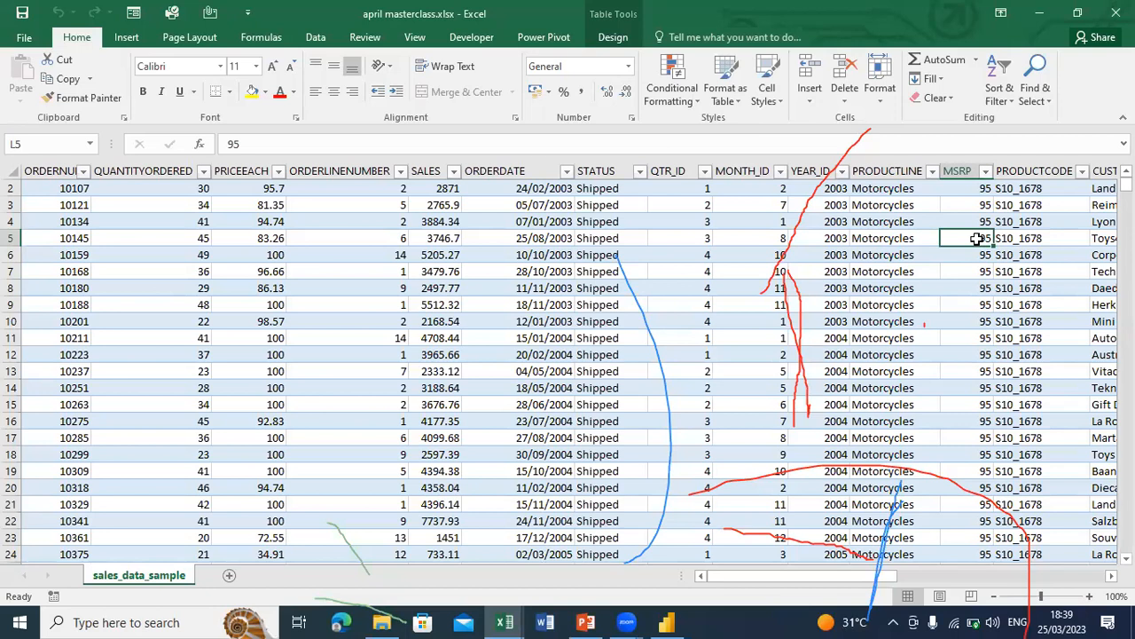
Go through the remaining fields of the record in row 5 one by one, from the product code to the deal size.
{"action": "key", "text": "Right"}
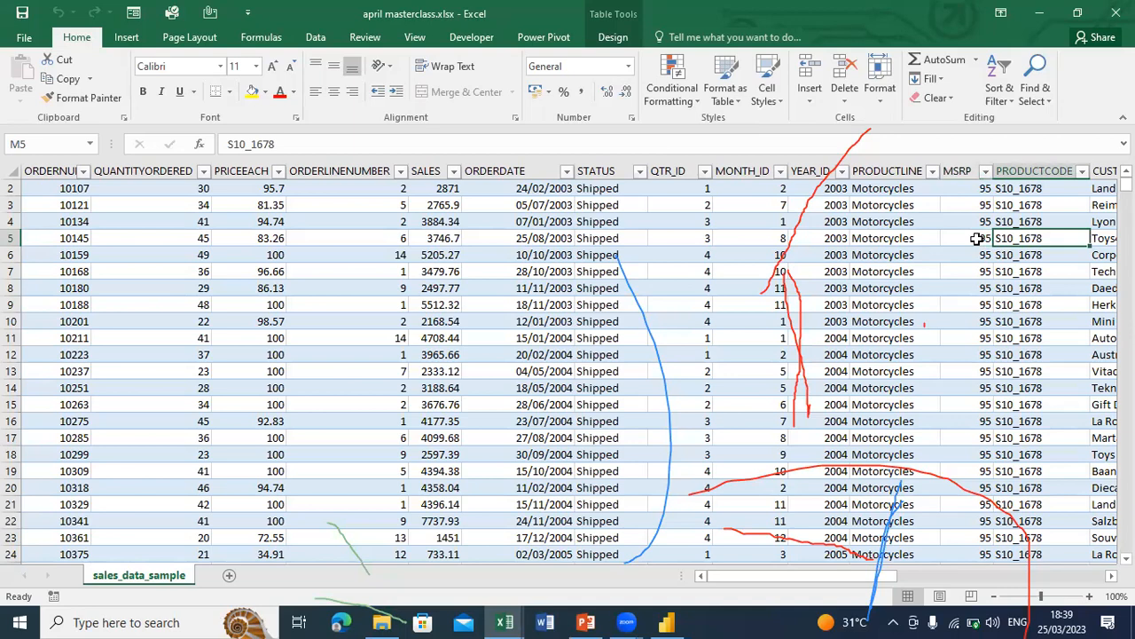
{"action": "key", "text": "Right"}
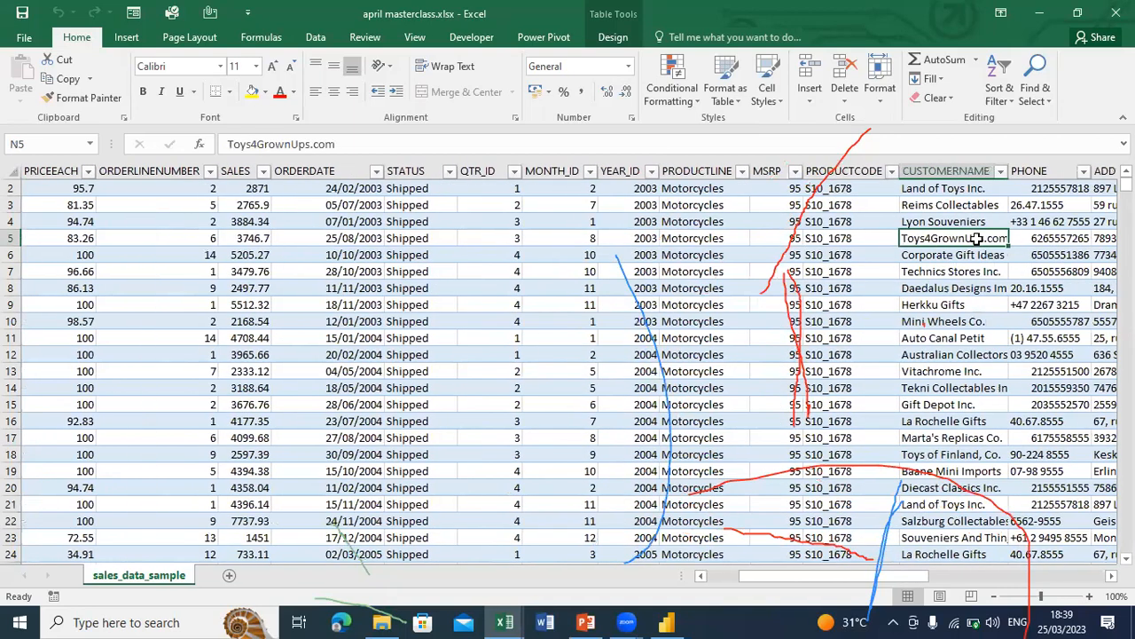
{"action": "key", "text": "Right"}
{"action": "key", "text": "Right"}
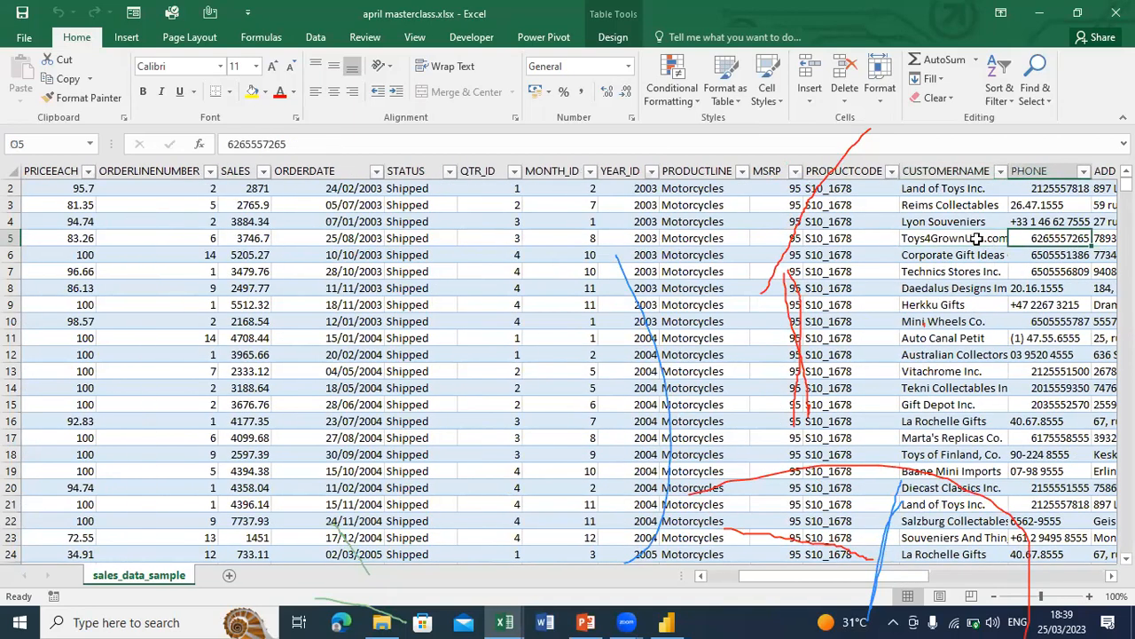
{"action": "key", "text": "Right"}
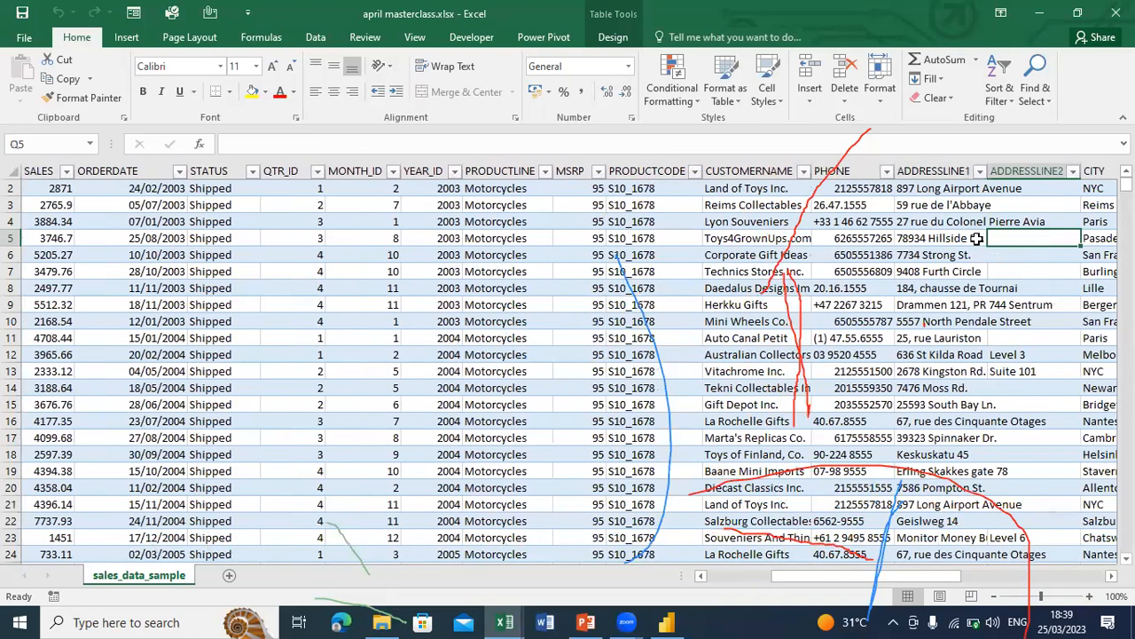
{"action": "key", "text": "Right"}
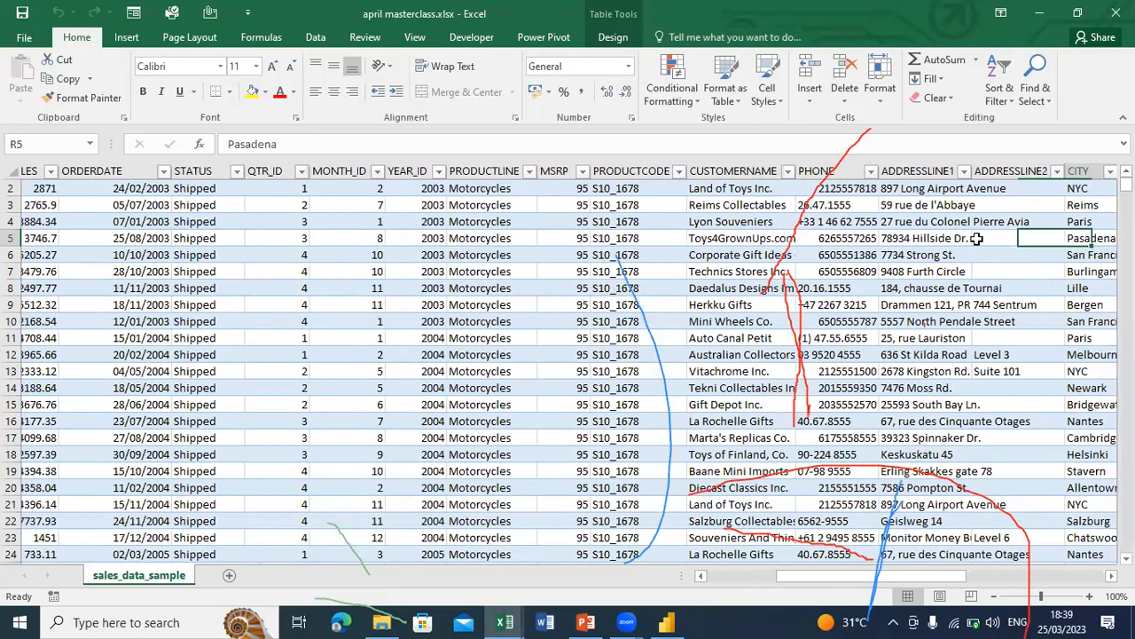
{"action": "key", "text": "Right"}
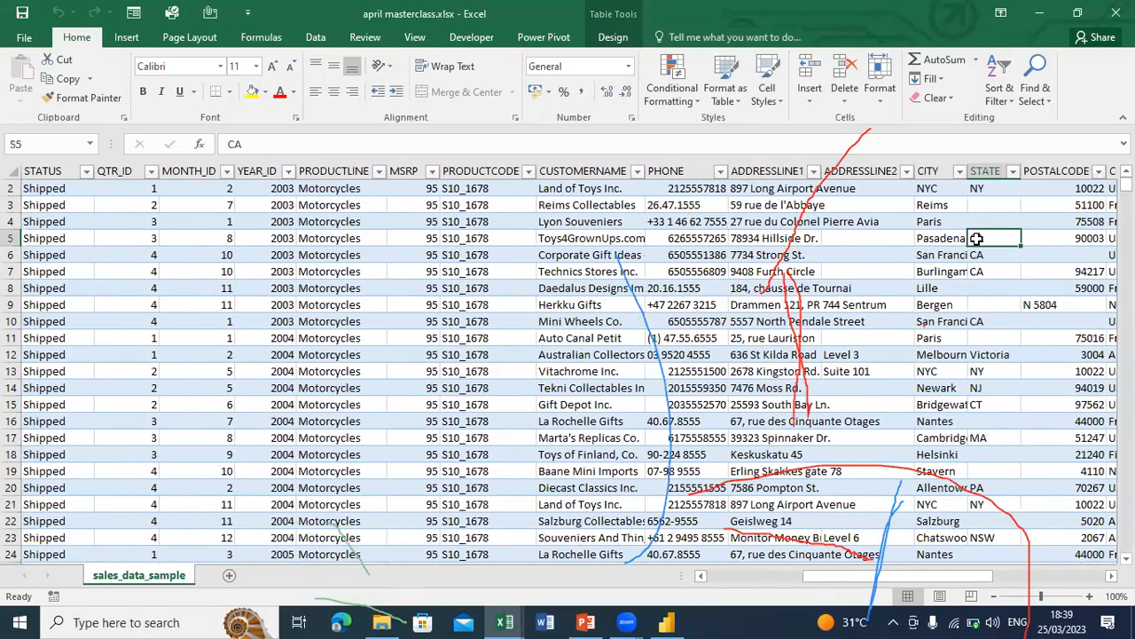
{"action": "key", "text": "Right"}
{"action": "key", "text": "Right"}
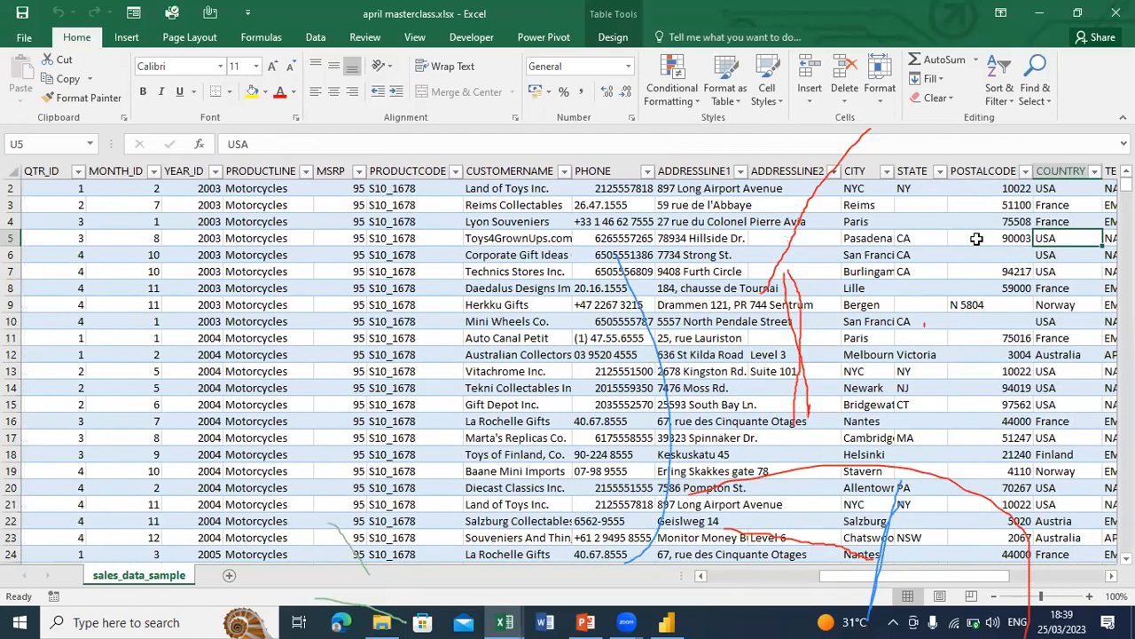
{"action": "key", "text": "Right"}
{"action": "key", "text": "Right"}
{"action": "key", "text": "Right"}
{"action": "key", "text": "Right"}
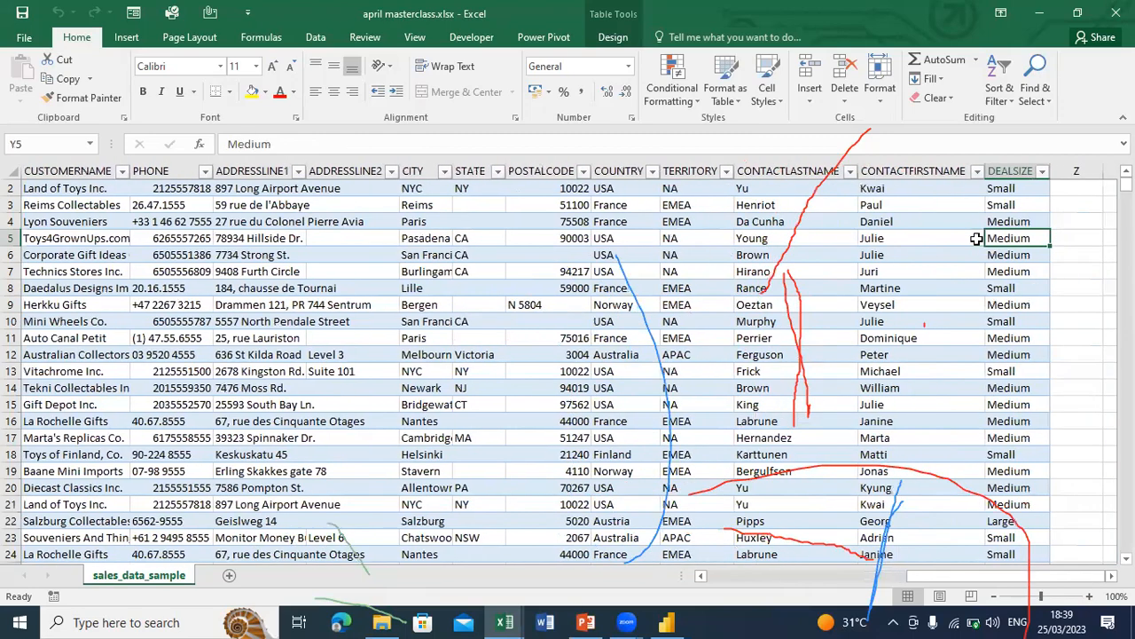
Go back along row 5 to the order number in A5 and select the whole row as one record.
{"action": "key", "text": "Left"}
{"action": "key", "text": "Left"}
{"action": "key", "text": "Left"}
{"action": "key", "text": "Left"}
{"action": "key", "text": "Left"}
{"action": "key", "text": "Left"}
{"action": "key", "text": "Left"}
{"action": "key", "text": "Left"}
{"action": "key", "text": "Left"}
{"action": "key", "text": "Left"}
{"action": "key", "text": "Left"}
{"action": "key", "text": "Left"}
{"action": "key", "text": "Left"}
{"action": "key", "text": "Left"}
{"action": "key", "text": "Left"}
{"action": "key", "text": "Left"}
{"action": "key", "text": "Left"}
{"action": "key", "text": "Left"}
{"action": "key", "text": "Left"}
{"action": "key", "text": "Left"}
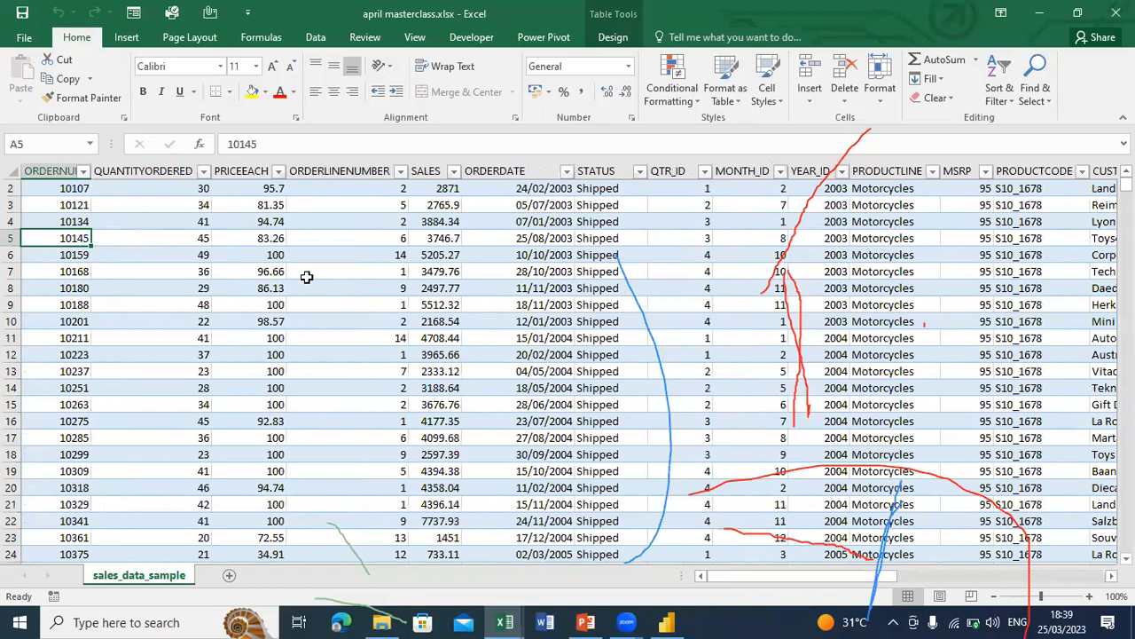
{"action": "left_click", "coordinate": [16, 237]}
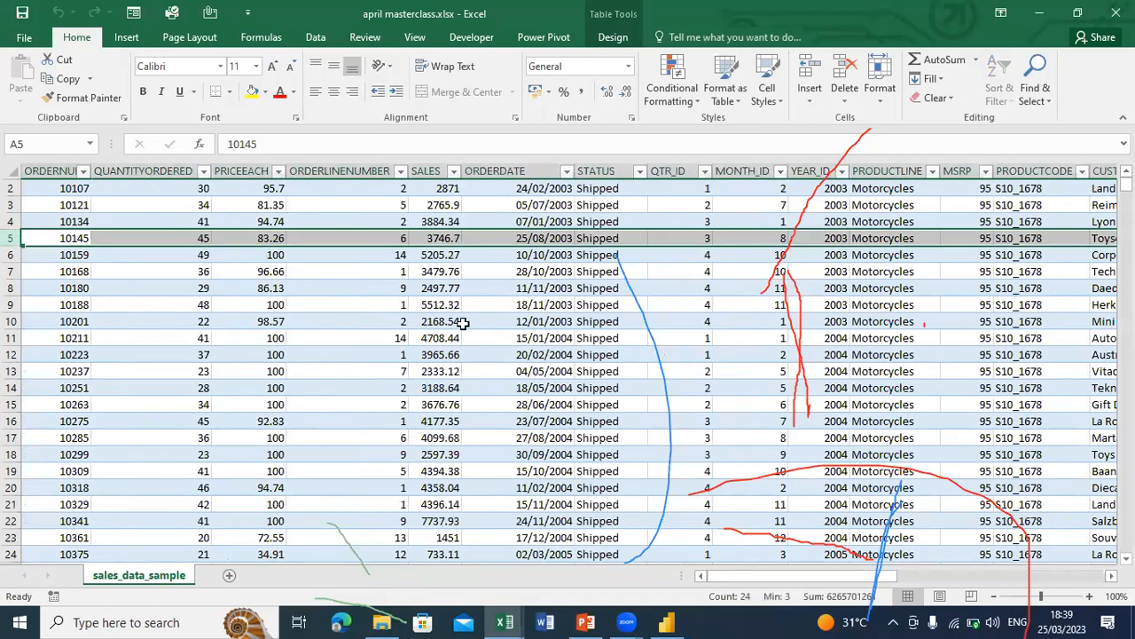
{"action": "left_click", "coordinate": [462, 321]}
{"action": "left_click", "coordinate": [615, 383]}
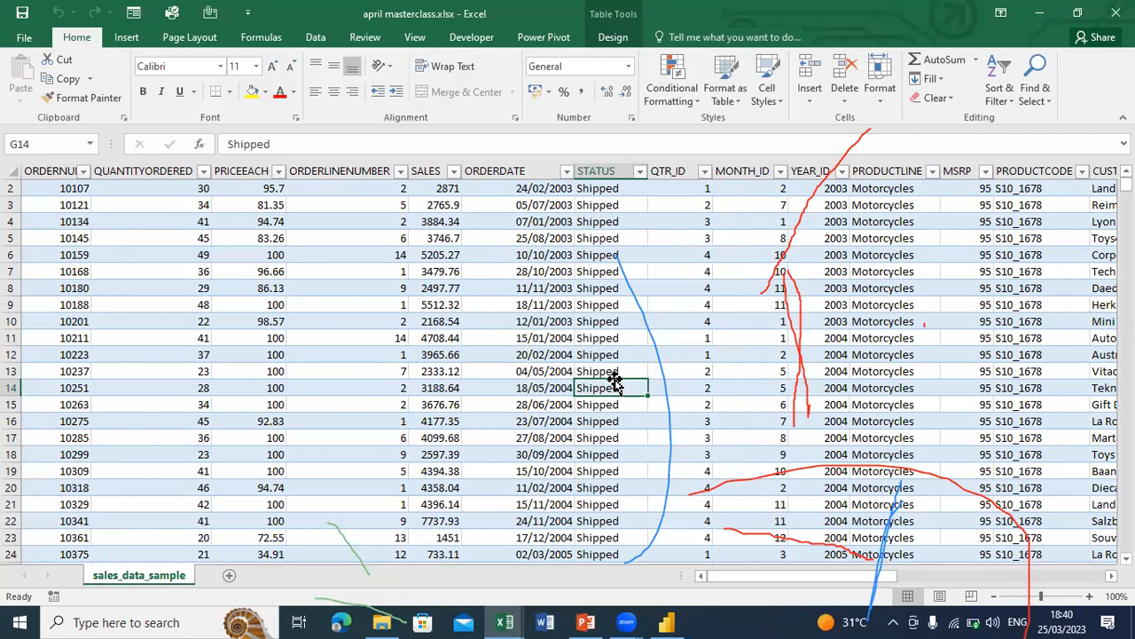
{"action": "left_click", "coordinate": [552, 389]}
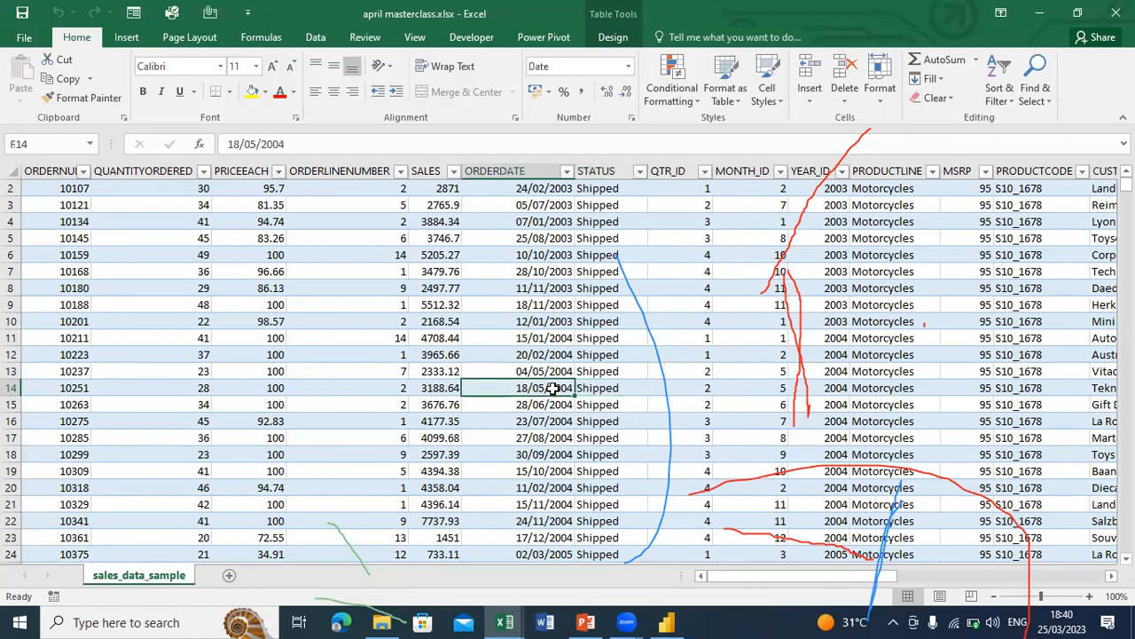
Go through the record in row 3 field by field, from the order number to just past the deal size column.
{"action": "left_click", "coordinate": [76, 203]}
{"action": "key", "text": "Right"}
{"action": "key", "text": "Right"}
{"action": "key", "text": "Right"}
{"action": "key", "text": "Right"}
{"action": "key", "text": "Right"}
{"action": "key", "text": "Right"}
{"action": "key", "text": "Right"}
{"action": "key", "text": "Right"}
{"action": "key", "text": "Right"}
{"action": "key", "text": "Right"}
{"action": "key", "text": "Right"}
{"action": "key", "text": "Right"}
{"action": "key", "text": "Right"}
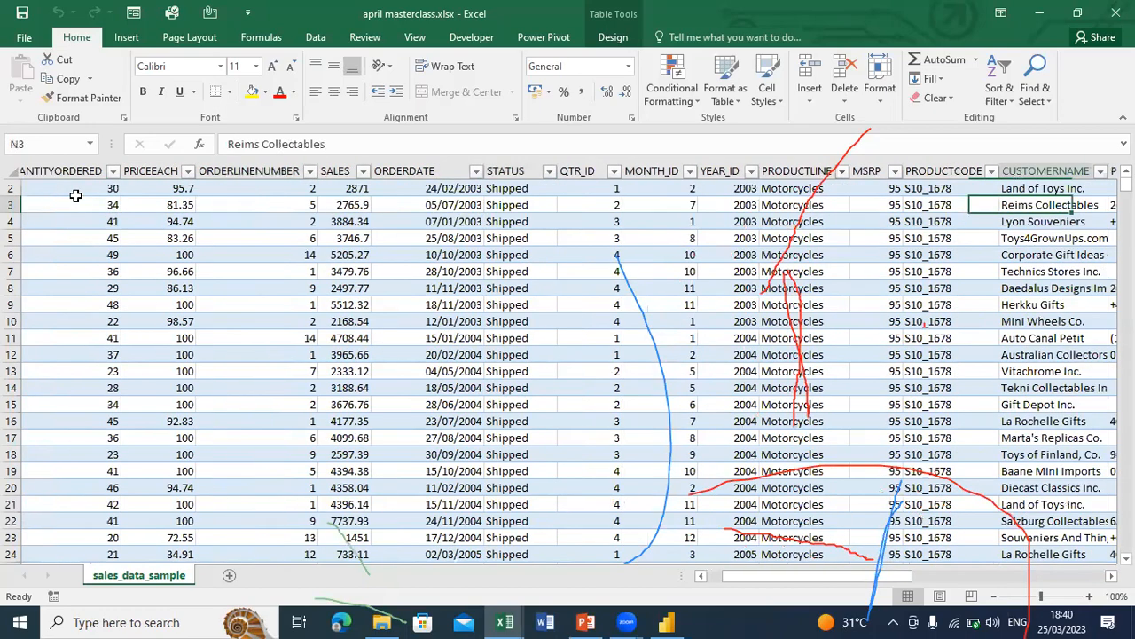
{"action": "key", "text": "Right"}
{"action": "key", "text": "Right"}
{"action": "key", "text": "Right"}
{"action": "key", "text": "Right"}
{"action": "key", "text": "Right"}
{"action": "key", "text": "Right"}
{"action": "key", "text": "Right"}
{"action": "key", "text": "Right"}
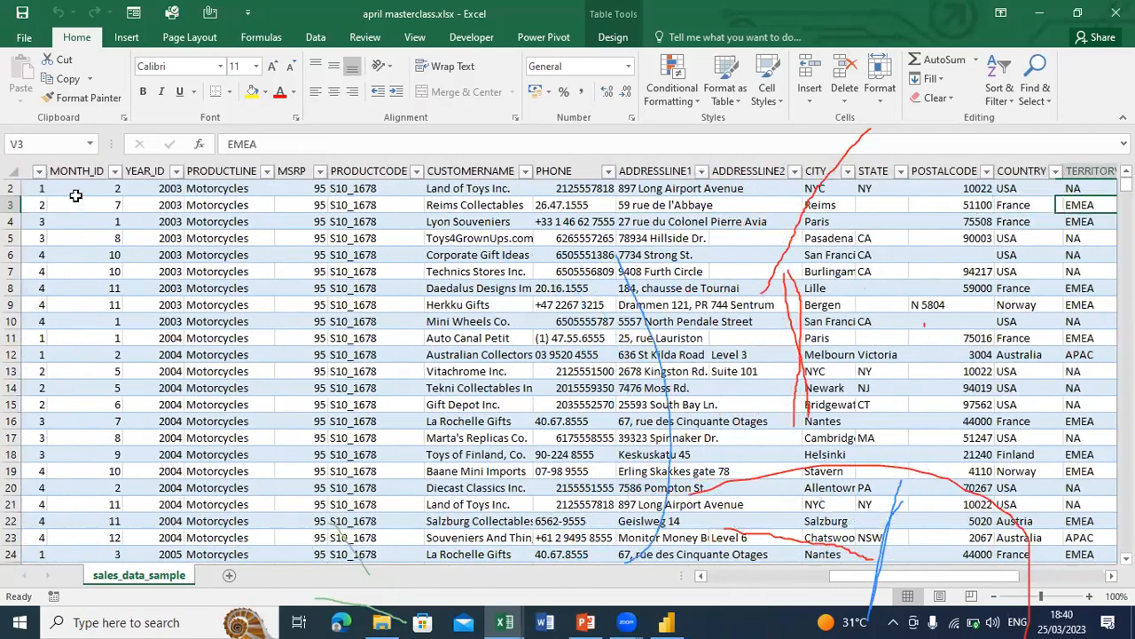
{"action": "key", "text": "Right"}
{"action": "key", "text": "Right"}
{"action": "key", "text": "Right"}
{"action": "key", "text": "Right"}
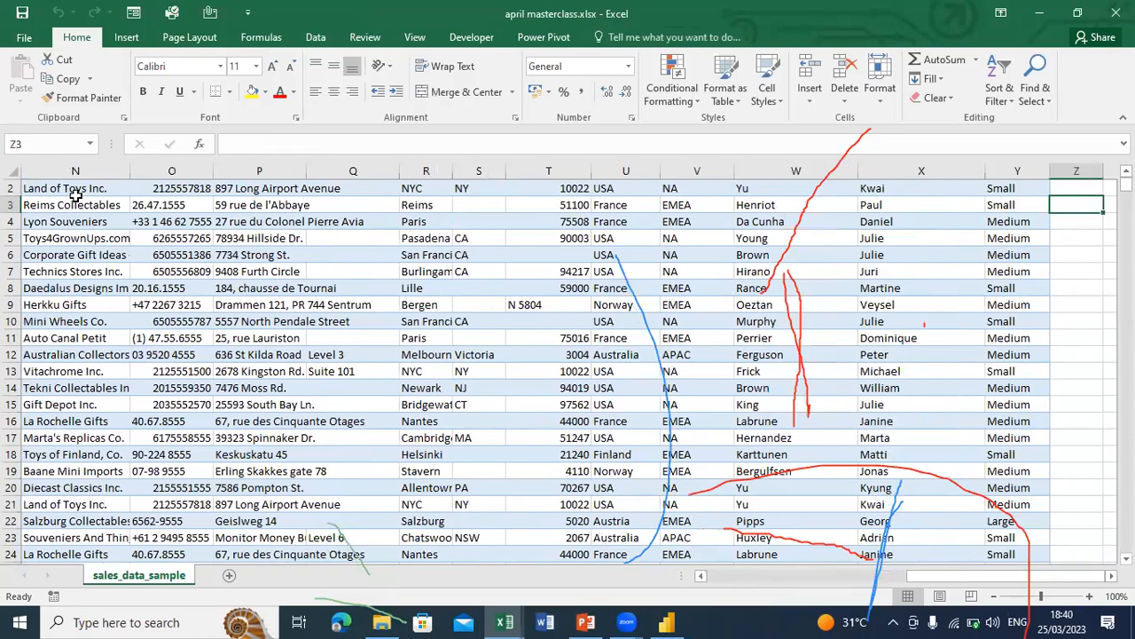
Go back along row 3 to its order number in A3.
{"action": "key", "text": "Left"}
{"action": "key", "text": "Left"}
{"action": "key", "text": "Left"}
{"action": "key", "text": "Left"}
{"action": "key", "text": "Left"}
{"action": "key", "text": "Left"}
{"action": "key", "text": "Left"}
{"action": "key", "text": "Left"}
{"action": "key", "text": "Left"}
{"action": "key", "text": "Left"}
{"action": "key", "text": "Left"}
{"action": "key", "text": "Left"}
{"action": "key", "text": "Left"}
{"action": "key", "text": "Left"}
{"action": "key", "text": "Left"}
{"action": "key", "text": "Left"}
{"action": "key", "text": "Left"}
{"action": "key", "text": "Left"}
{"action": "key", "text": "Left"}
{"action": "key", "text": "Left"}
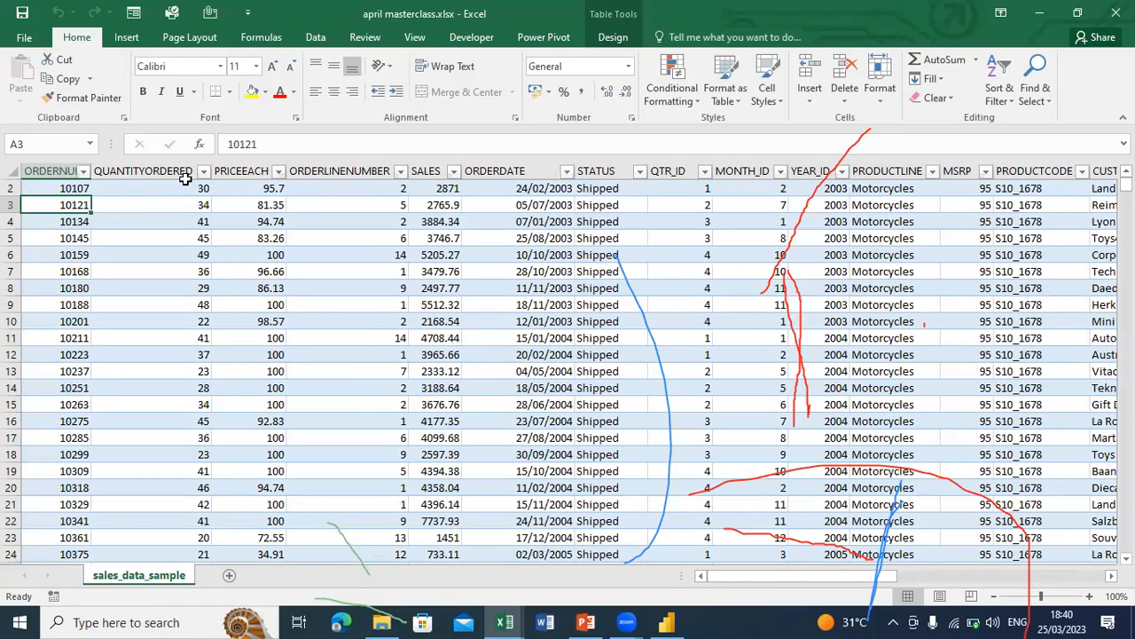
Create a PivotTable from Table1 on a new worksheet.
{"action": "left_click", "coordinate": [128, 40]}
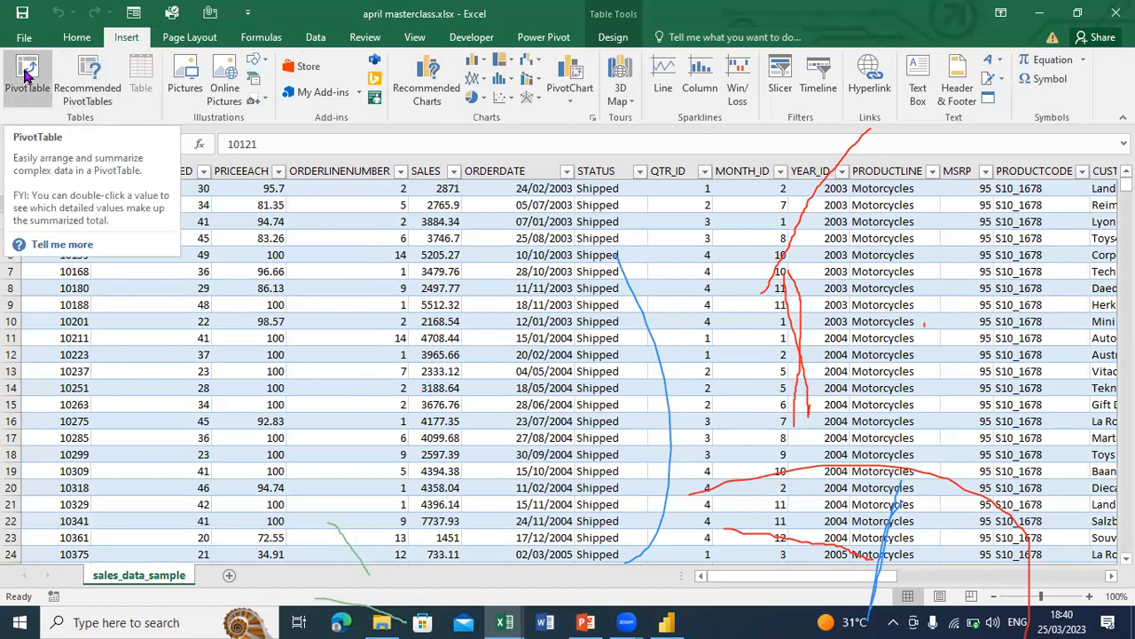
{"action": "left_click", "coordinate": [26, 75]}
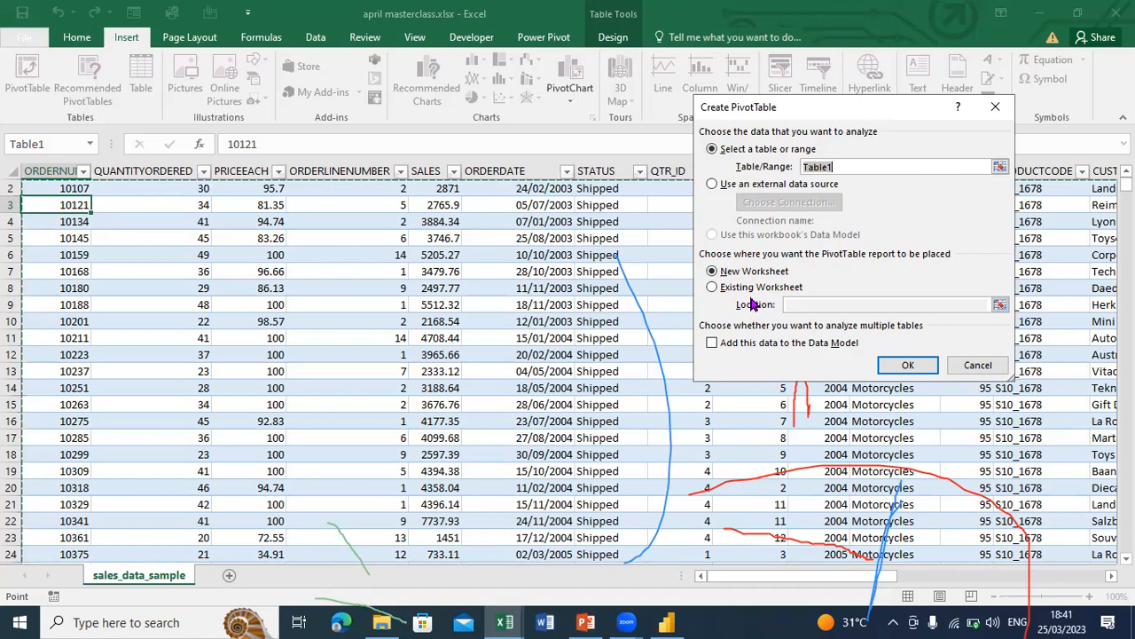
{"action": "left_click", "coordinate": [910, 369]}
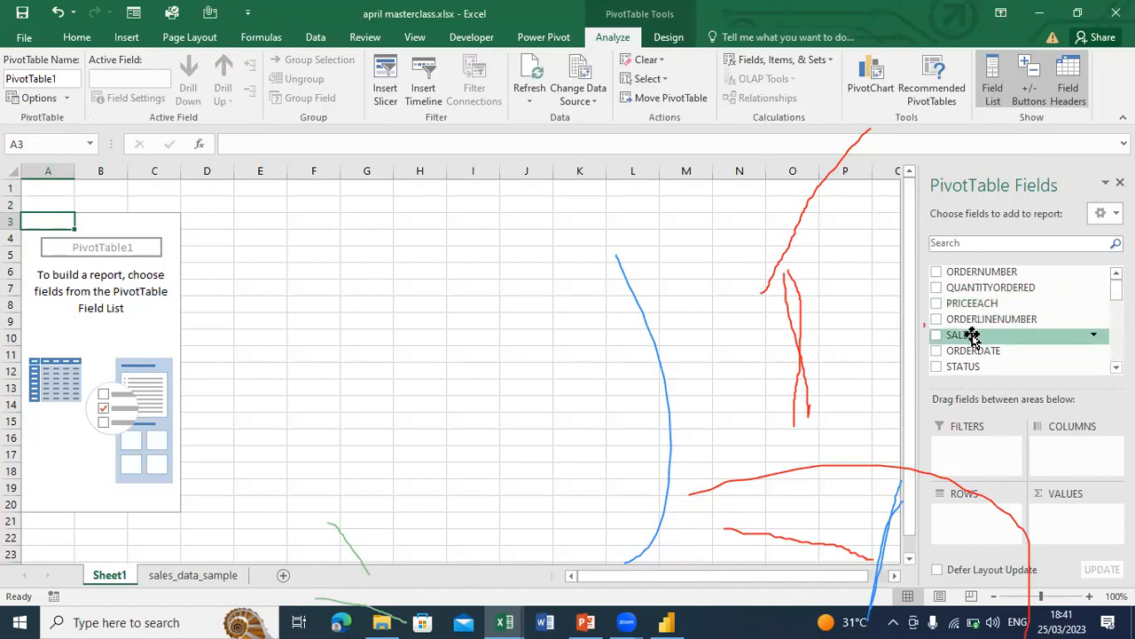
Compare the PivotTable's field list with the column headers on the sales_data_sample sheet, ending on Sheet1.
{"action": "left_click_drag", "start_coordinate": [965, 337], "coordinate": [99, 334]}
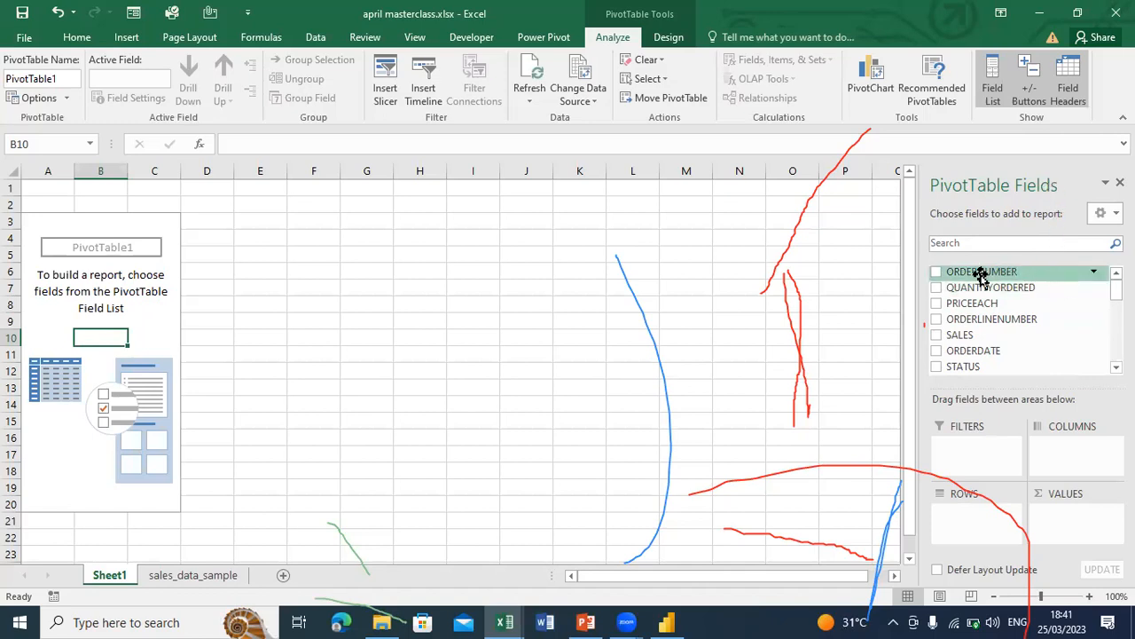
{"action": "left_click", "coordinate": [213, 581]}
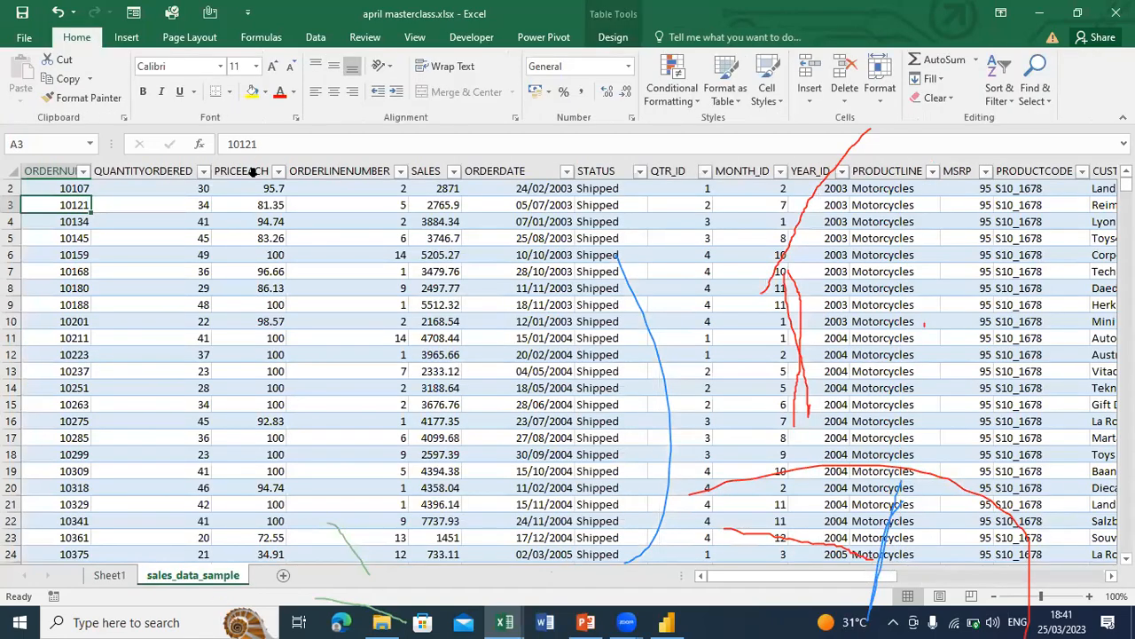
{"action": "left_click", "coordinate": [118, 581]}
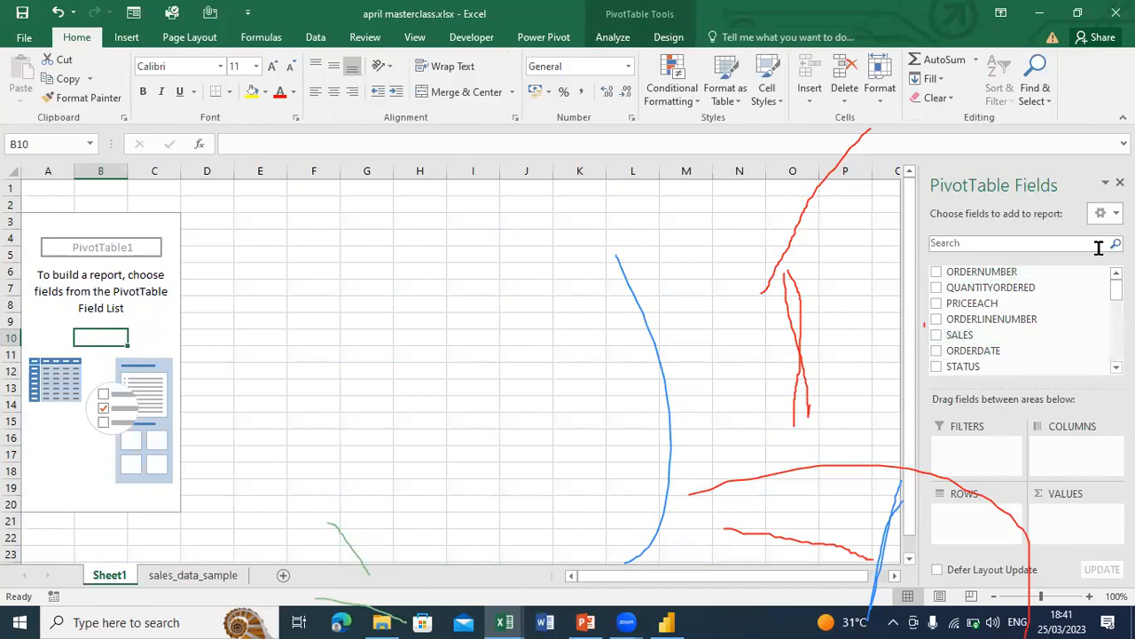
{"action": "scroll", "coordinate": [1020, 319], "scroll_direction": "down", "scroll_amount": 2}
{"action": "scroll", "coordinate": [1020, 319], "scroll_direction": "up", "scroll_amount": 2}
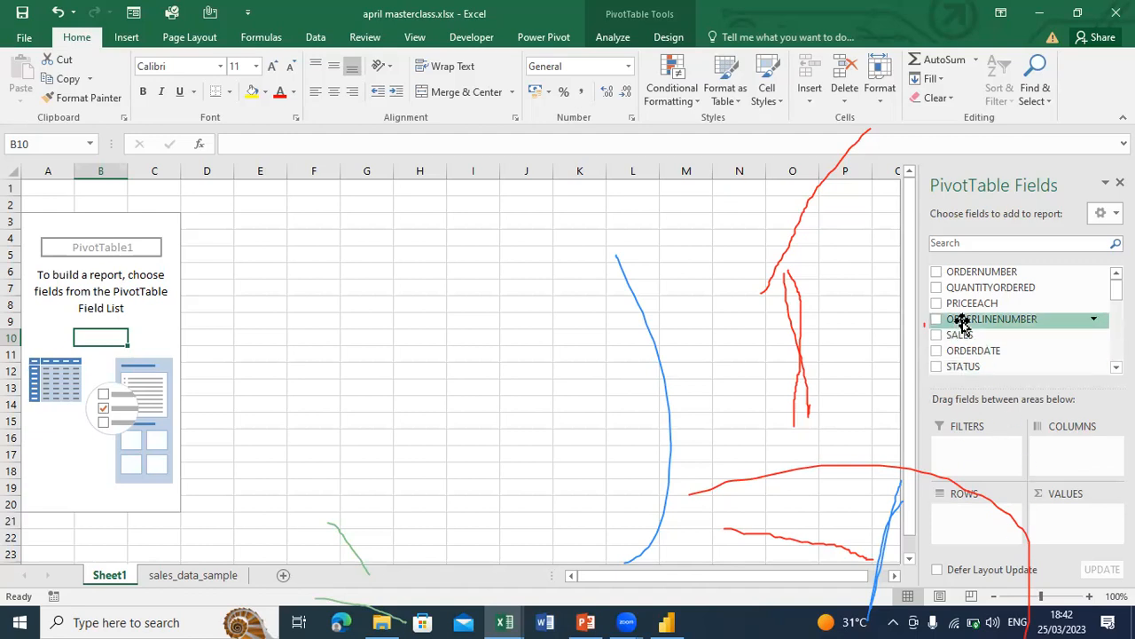
Add SALES to the PivotTable's values and format the total in A4 with the comma style.
{"action": "left_click_drag", "start_coordinate": [962, 332], "coordinate": [1067, 531]}
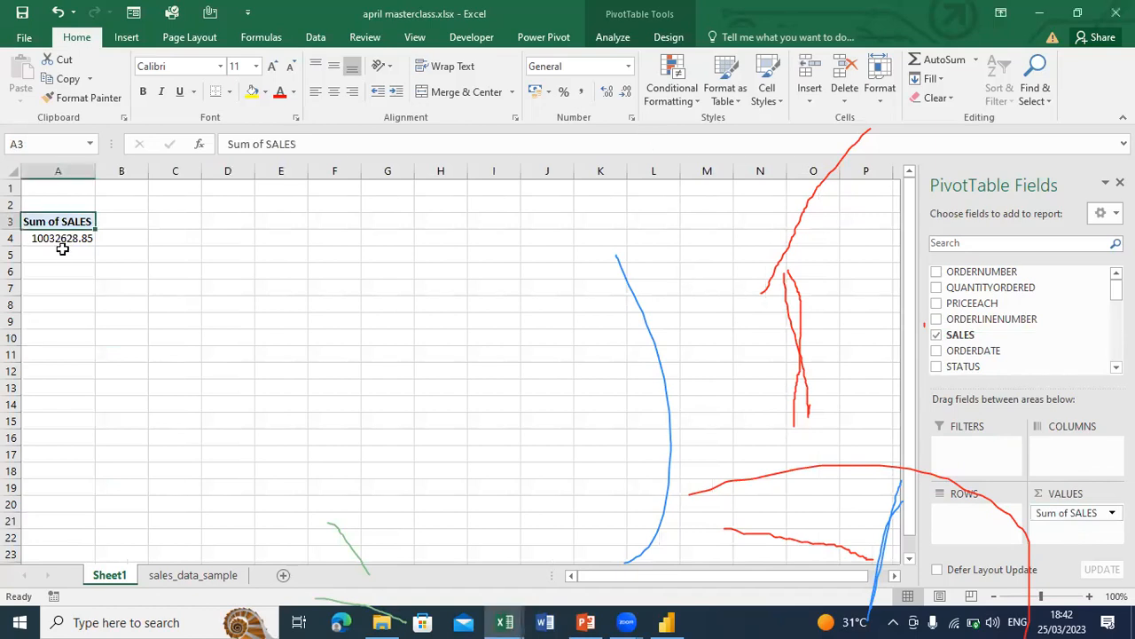
{"action": "mouse_move", "coordinate": [58, 240]}
{"action": "left_click", "coordinate": [71, 237]}
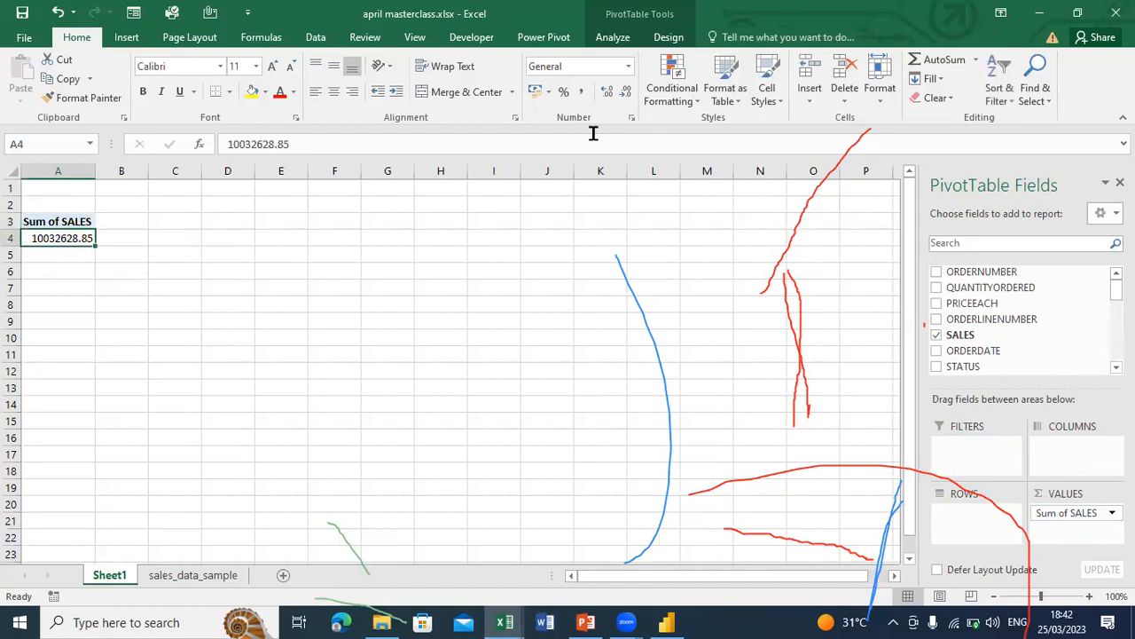
{"action": "left_click", "coordinate": [582, 92]}
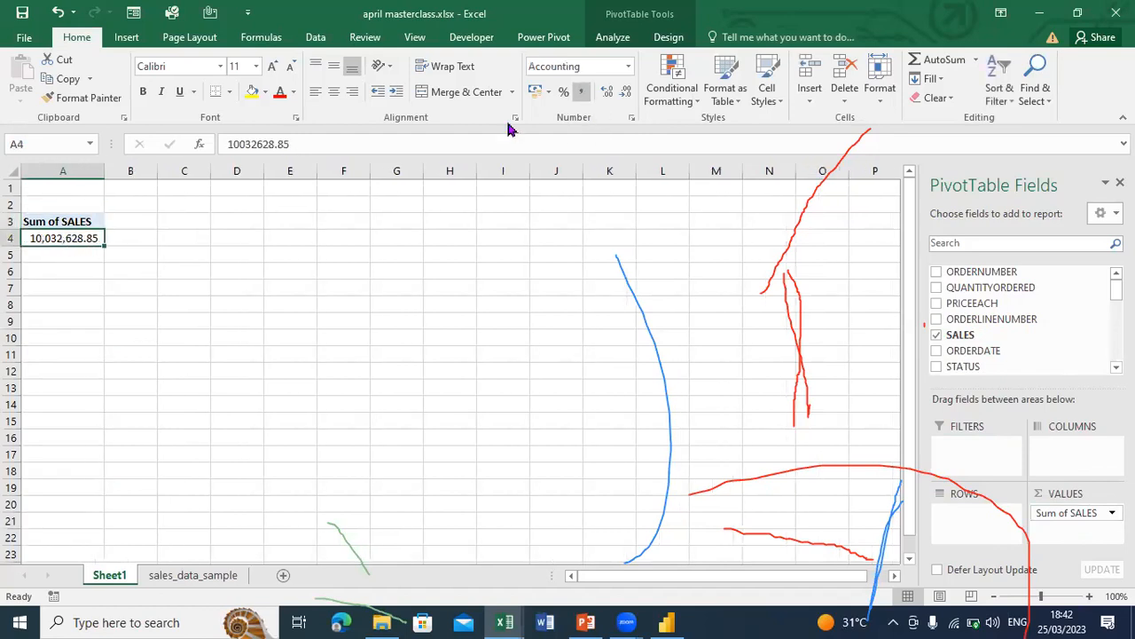
Enlarge the sales total in A4 to font size 18.
{"action": "left_click", "coordinate": [275, 68]}
{"action": "left_click", "coordinate": [275, 69]}
{"action": "left_click", "coordinate": [275, 68]}
{"action": "left_click", "coordinate": [275, 69]}
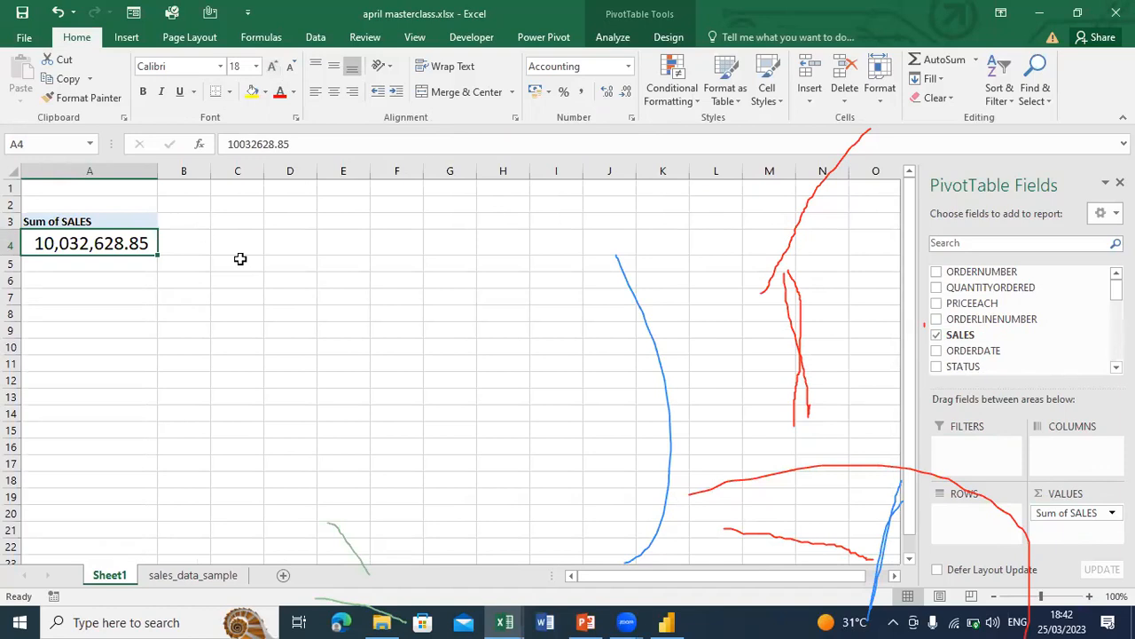
{"action": "left_click", "coordinate": [276, 273]}
{"action": "left_click", "coordinate": [102, 246]}
{"action": "left_click", "coordinate": [662, 131]}
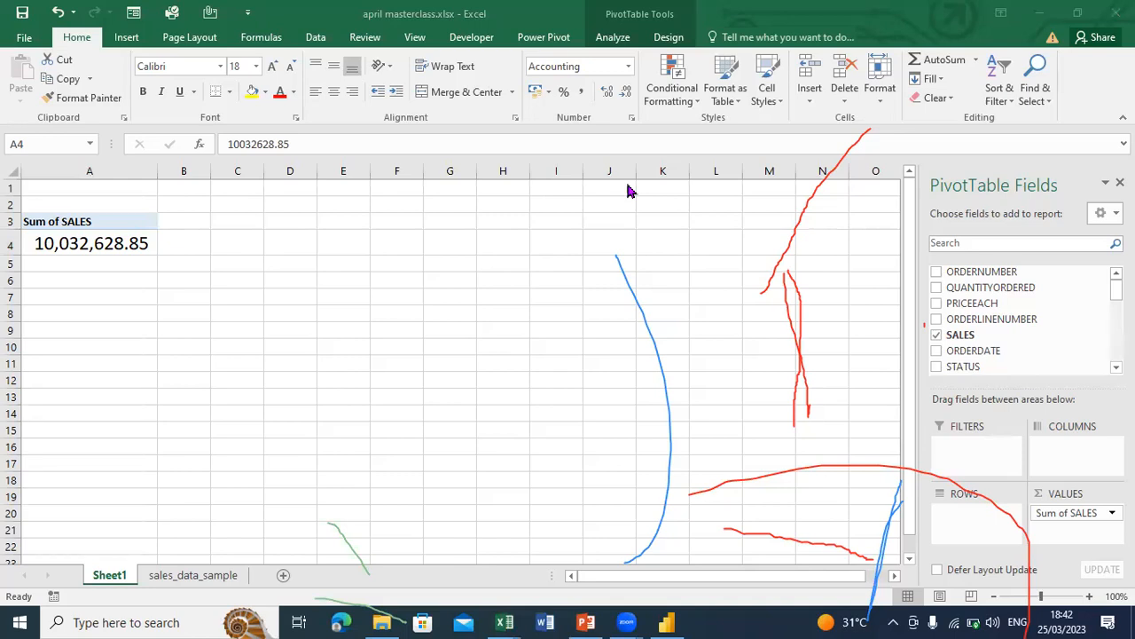
{"action": "left_click", "coordinate": [100, 209]}
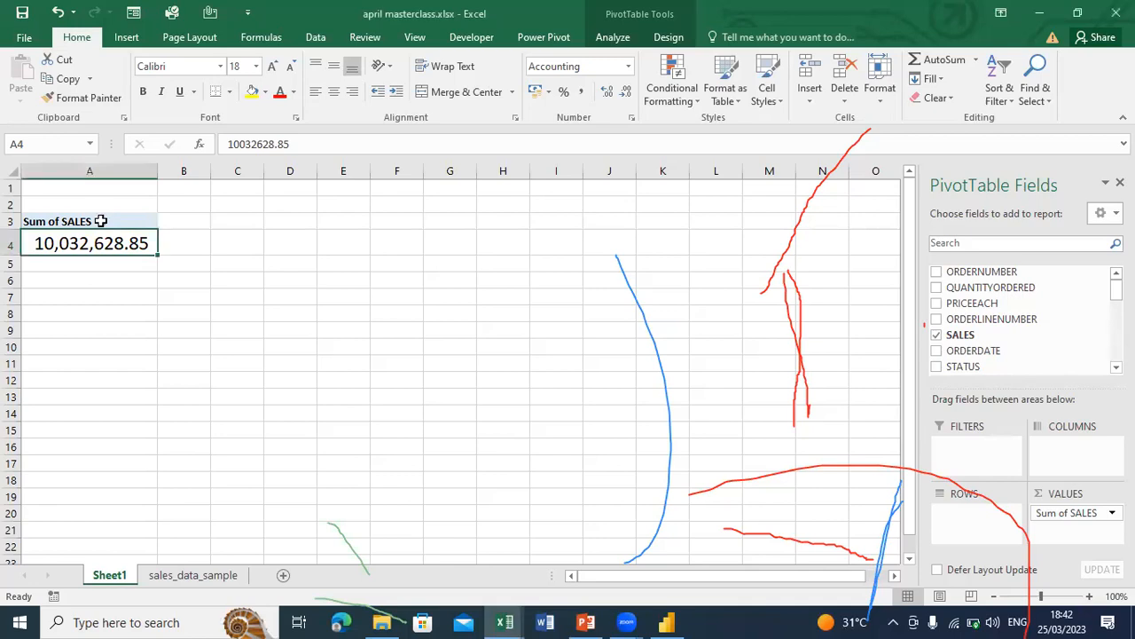
{"action": "left_click", "coordinate": [104, 222]}
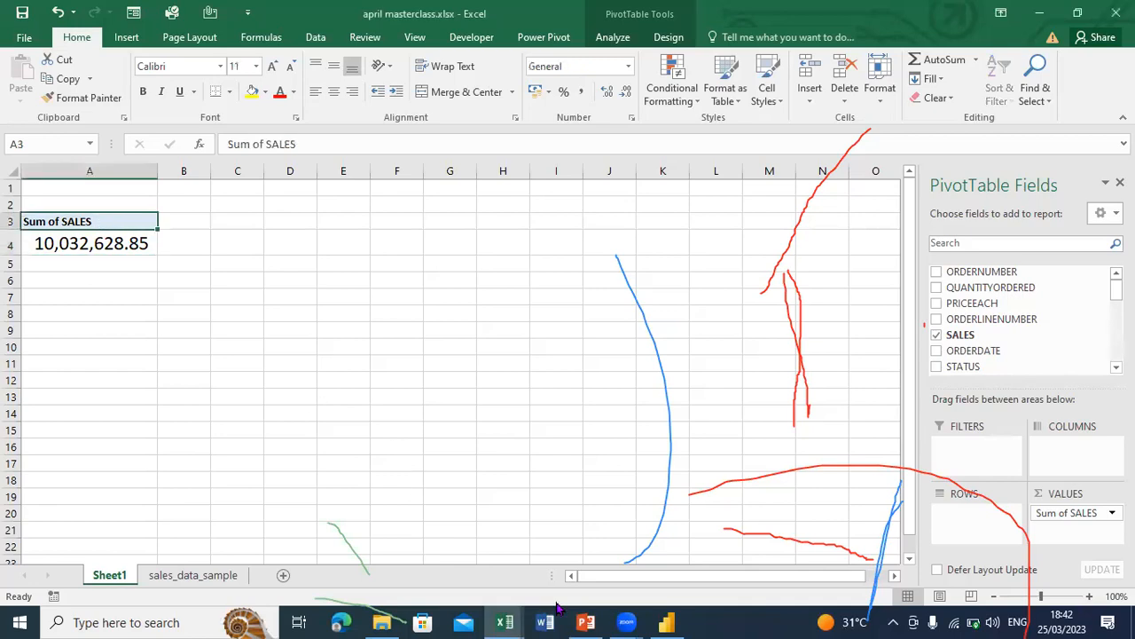
{"action": "left_click", "coordinate": [425, 468]}
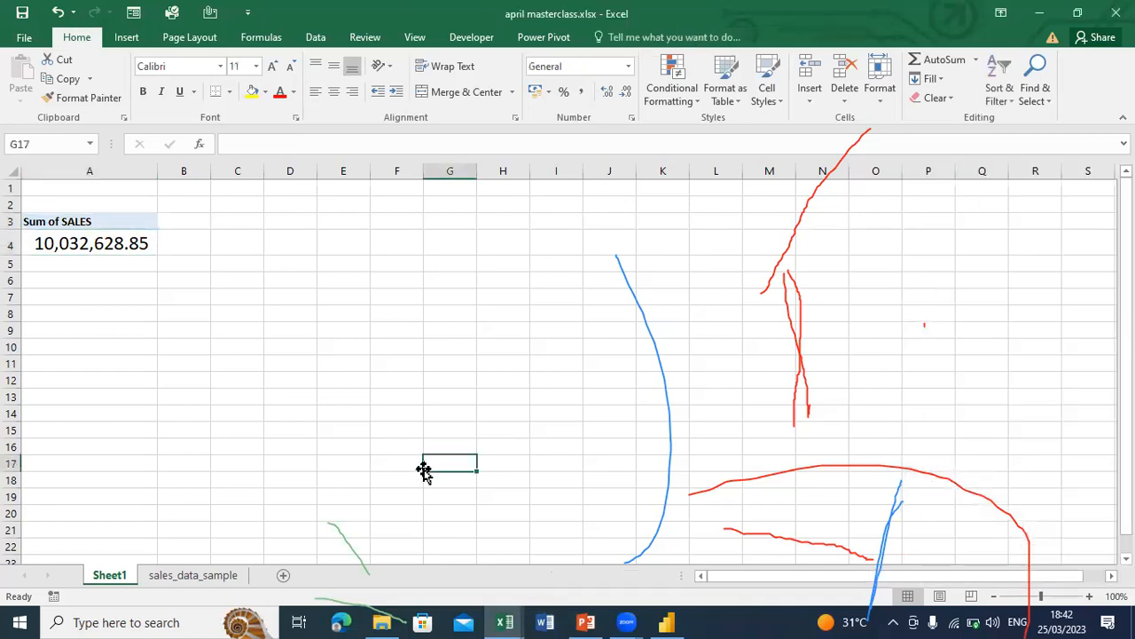
Undo the font enlargement, the comma style and the SALES field on Sheet1, returning to the empty PivotTable.
{"action": "key", "text": "ctrl+z"}
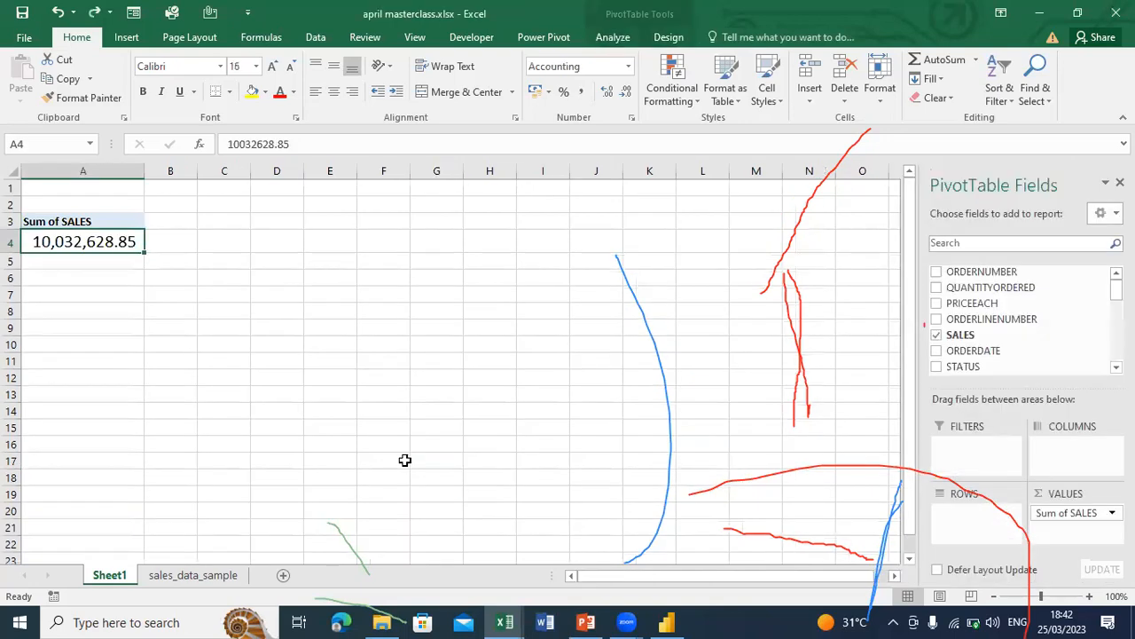
{"action": "key", "text": "ctrl+z"}
{"action": "key", "text": "ctrl+z"}
{"action": "key", "text": "ctrl+z"}
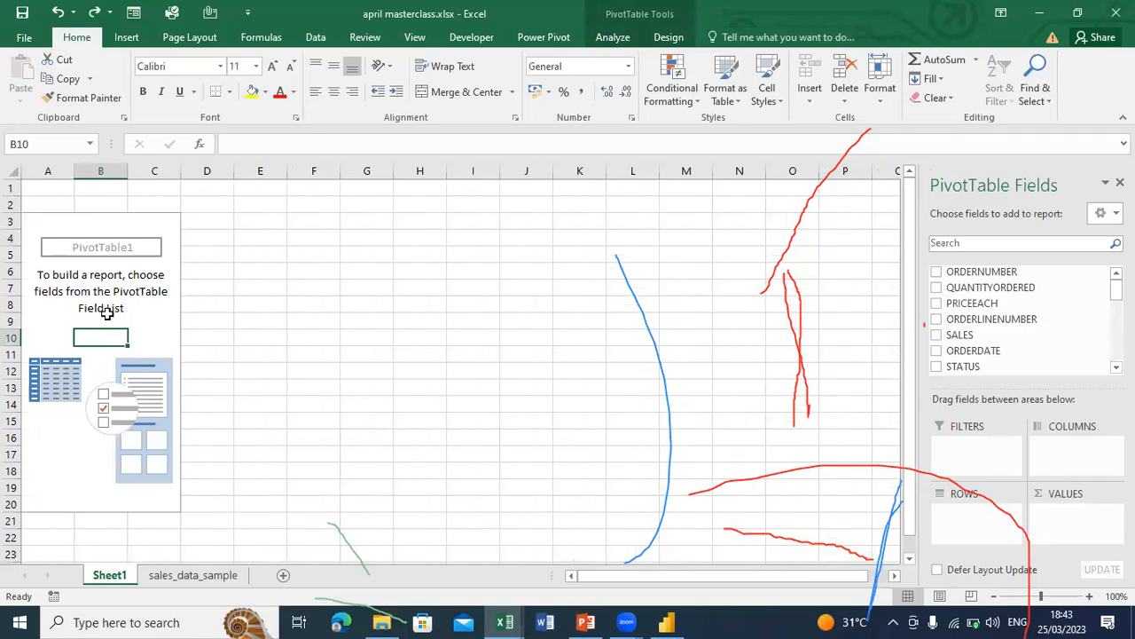
{"action": "left_click", "coordinate": [375, 335]}
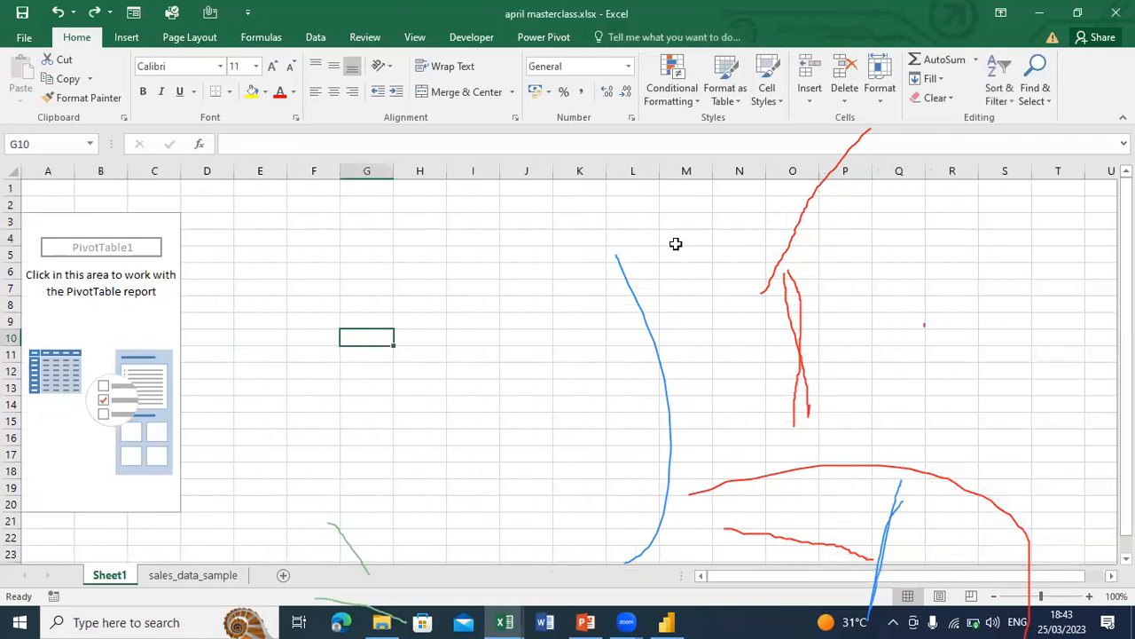
Create a second PivotTable from Table1 on the sales_data_sample sheet, placed on a new worksheet.
{"action": "left_click", "coordinate": [193, 576]}
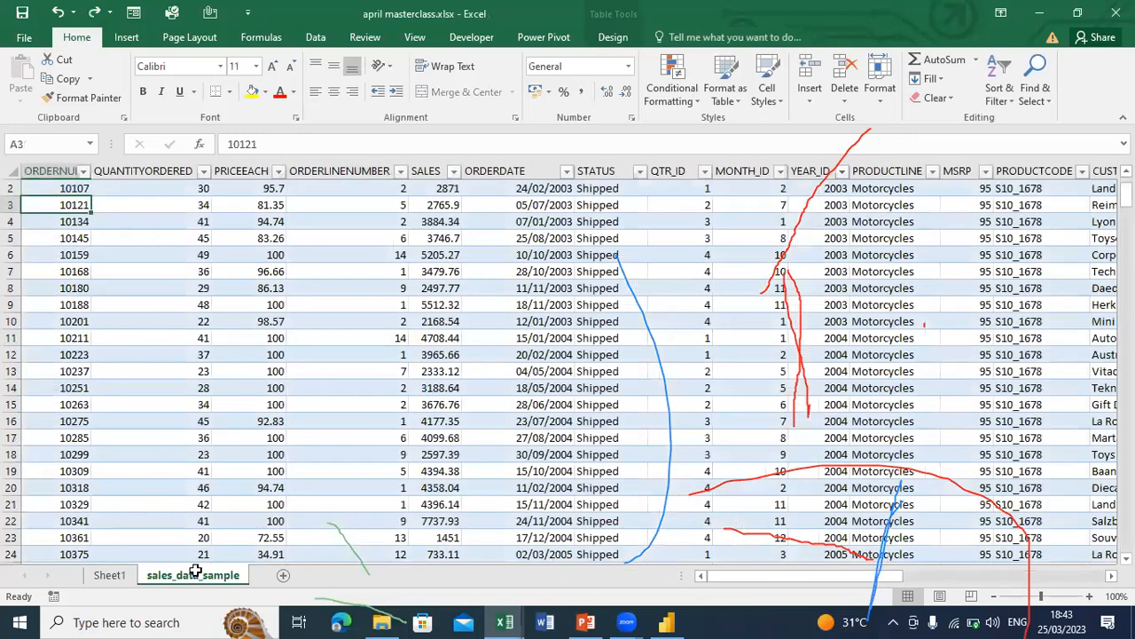
{"action": "left_click", "coordinate": [507, 341]}
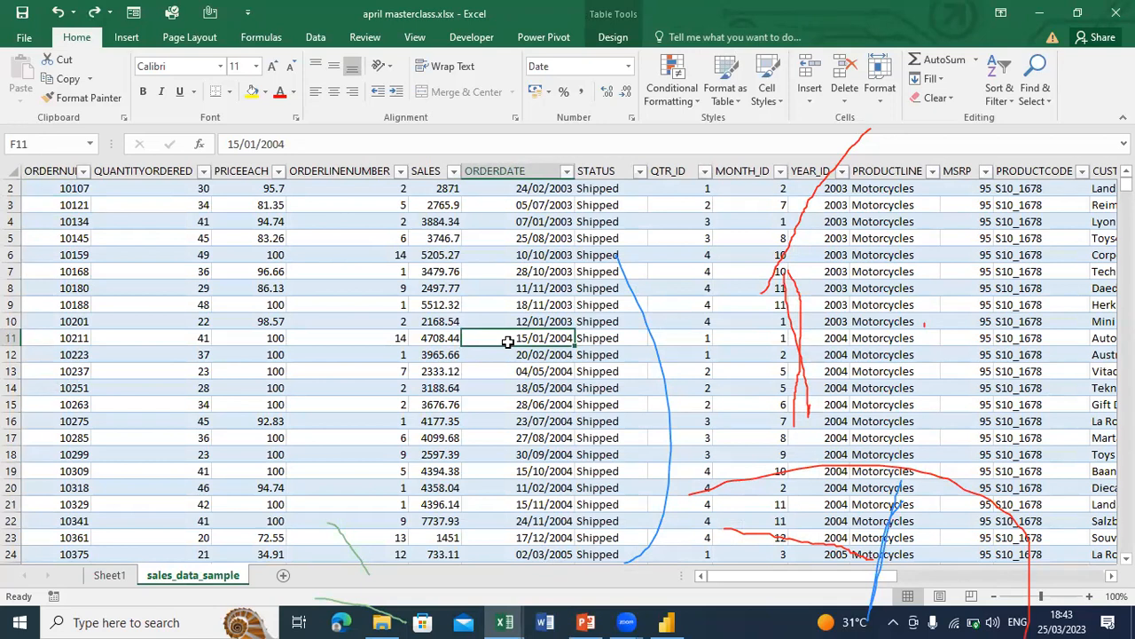
{"action": "left_click", "coordinate": [127, 37]}
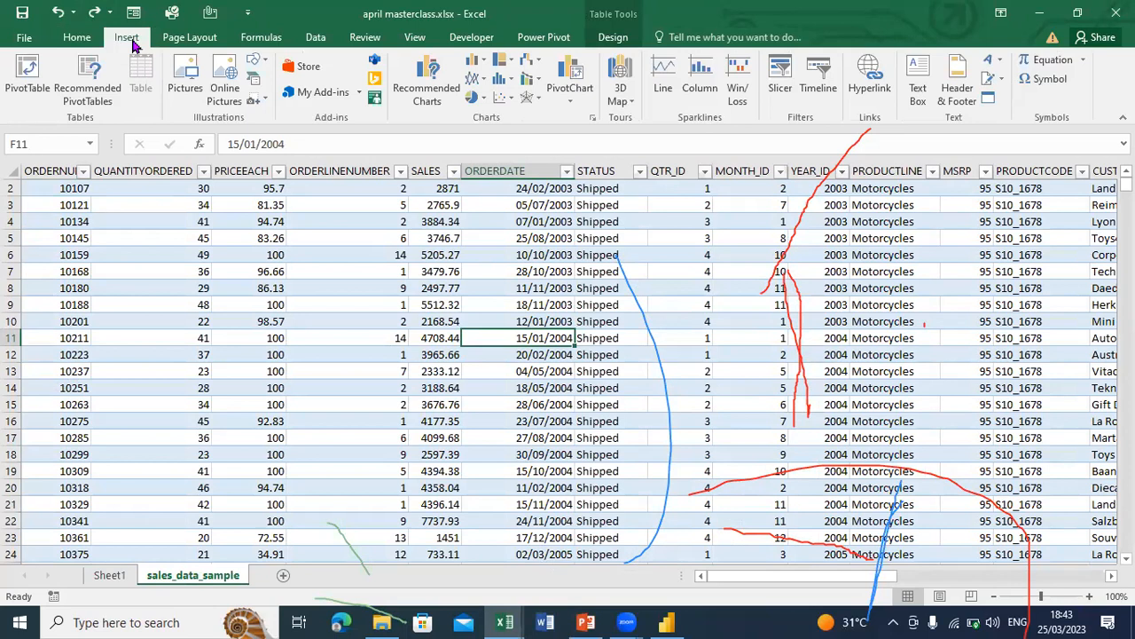
{"action": "left_click", "coordinate": [27, 75]}
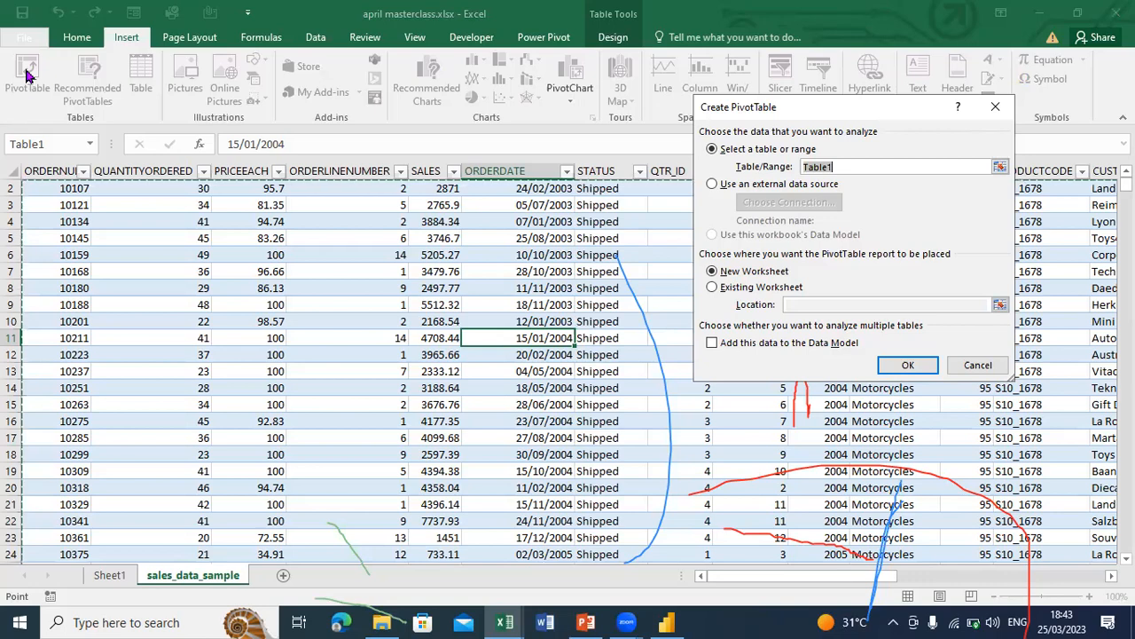
{"action": "left_click", "coordinate": [897, 366]}
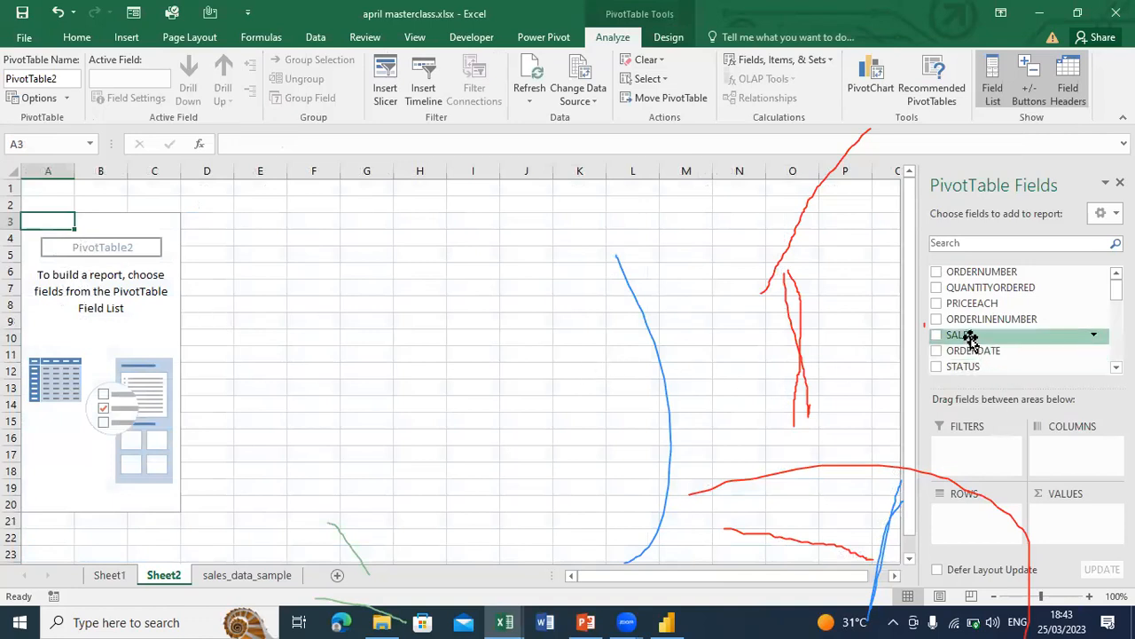
Add SALES to the new PivotTable's values and apply the comma style to the total in A4.
{"action": "left_click_drag", "start_coordinate": [969, 340], "coordinate": [1067, 535]}
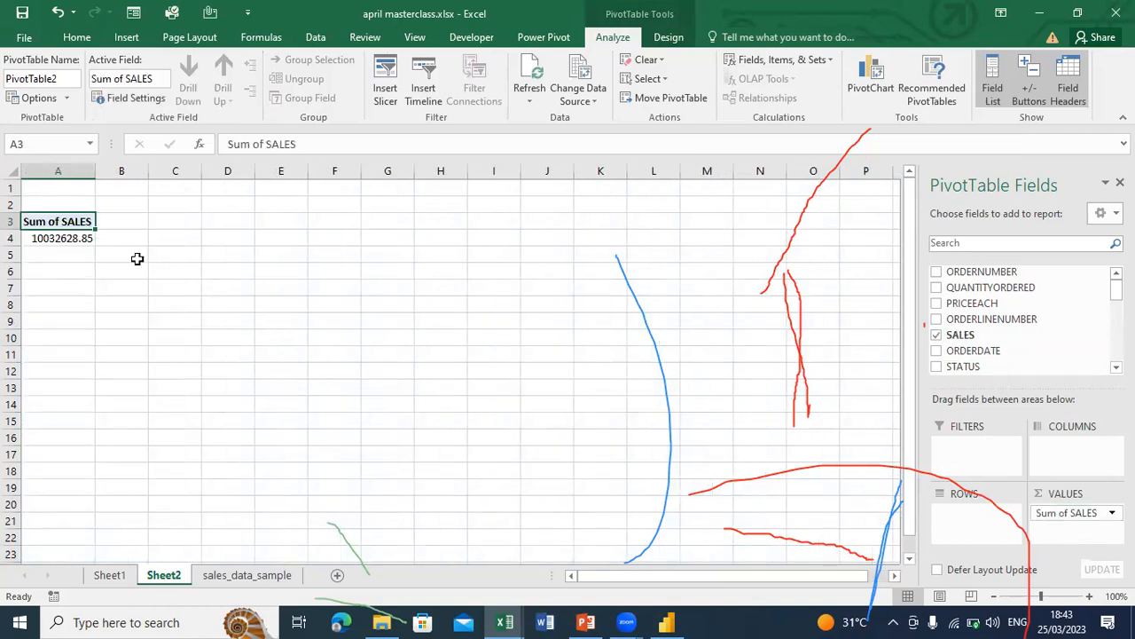
{"action": "left_click", "coordinate": [84, 241]}
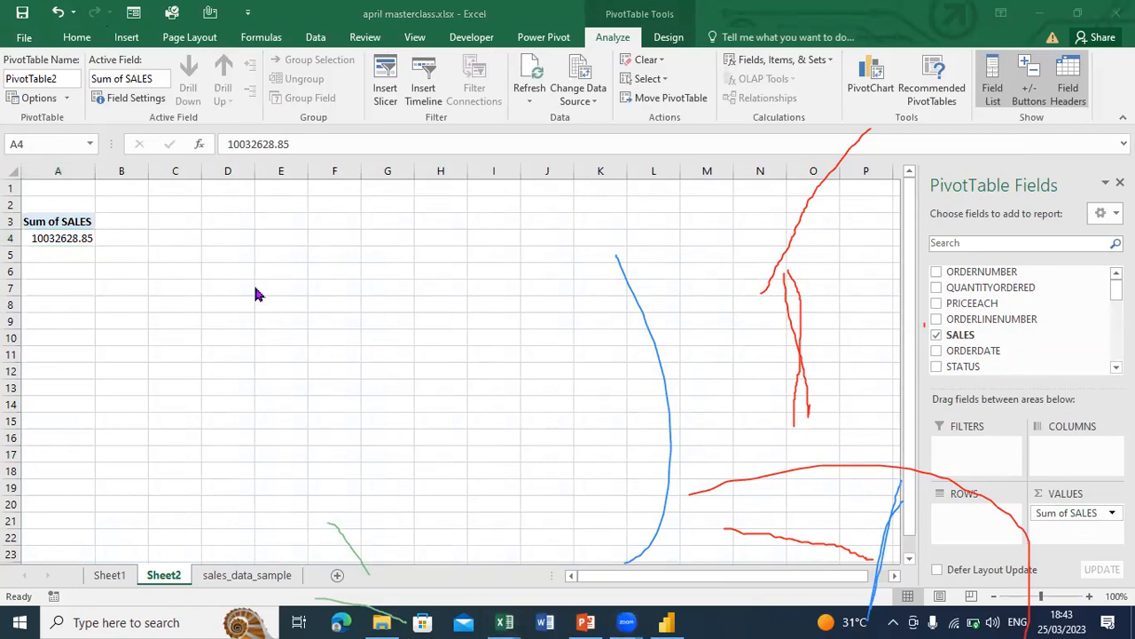
{"action": "left_click", "coordinate": [77, 40]}
{"action": "left_click", "coordinate": [583, 93]}
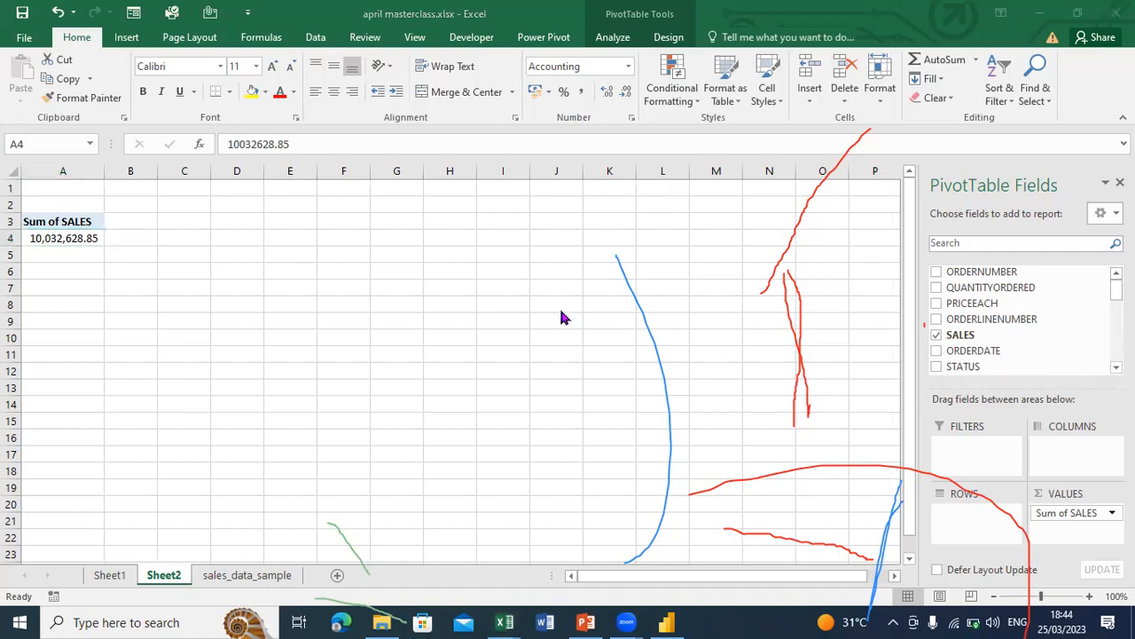
{"action": "left_click", "coordinate": [100, 335]}
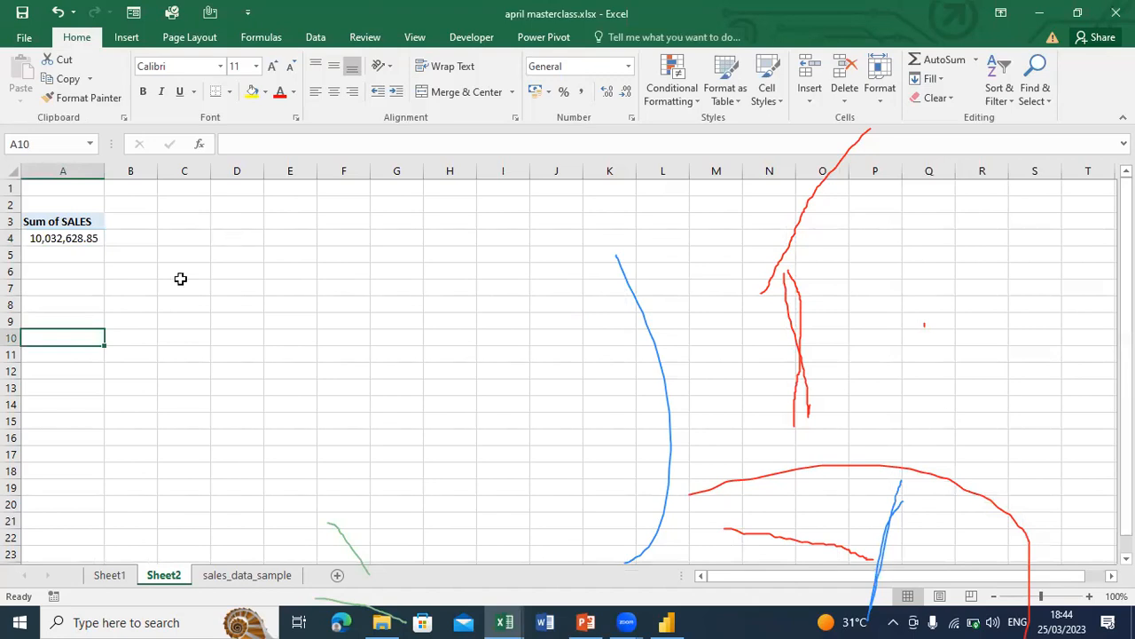
Add SALES to the values and STATUS to the rows of the empty PivotTable on Sheet1.
{"action": "left_click", "coordinate": [116, 577]}
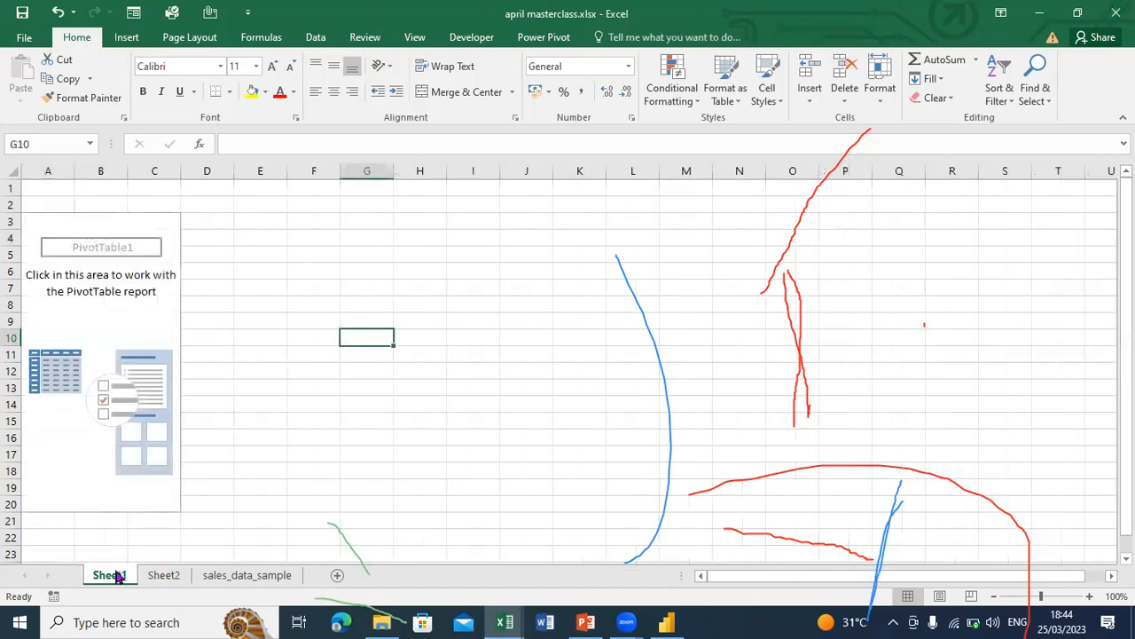
{"action": "left_click", "coordinate": [102, 301]}
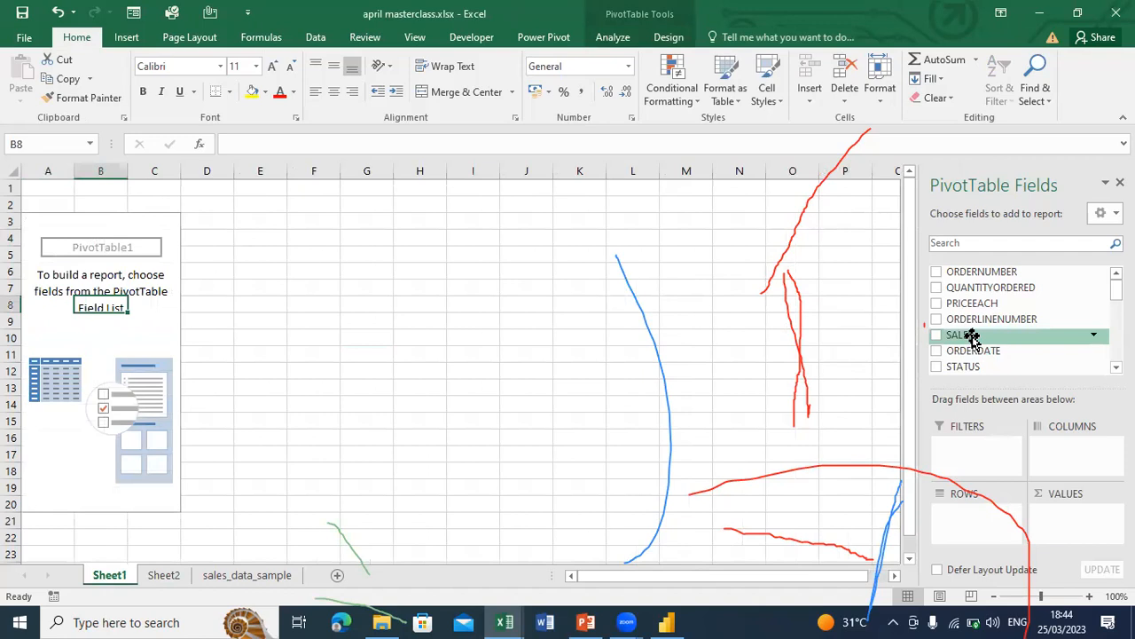
{"action": "left_click_drag", "start_coordinate": [972, 338], "coordinate": [1064, 519]}
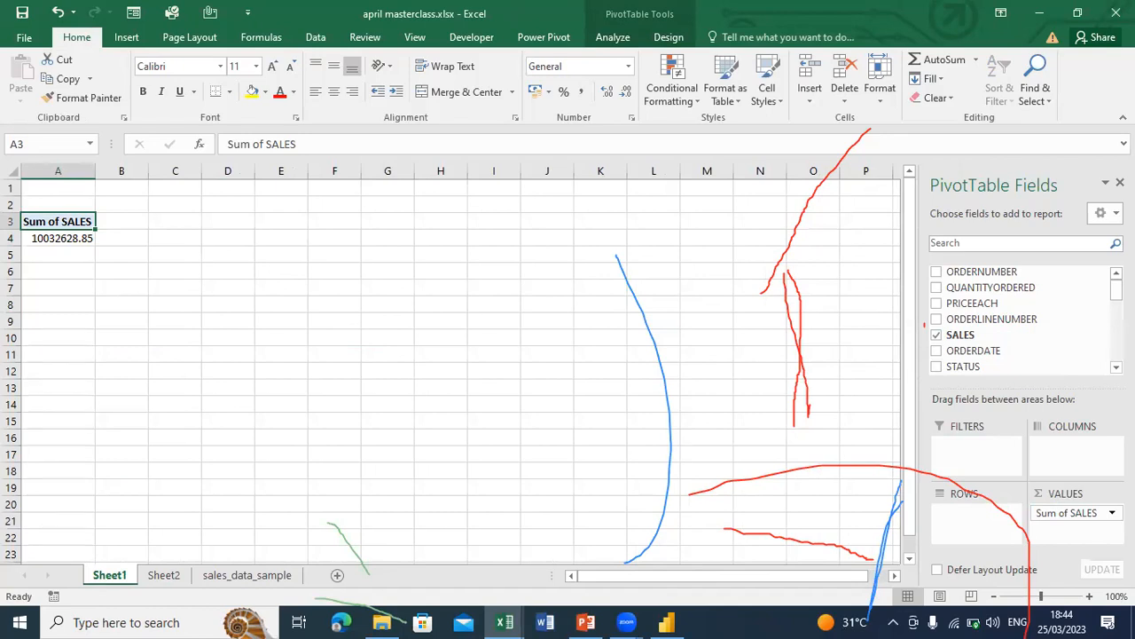
{"action": "scroll", "coordinate": [1020, 318], "scroll_direction": "down", "scroll_amount": 2}
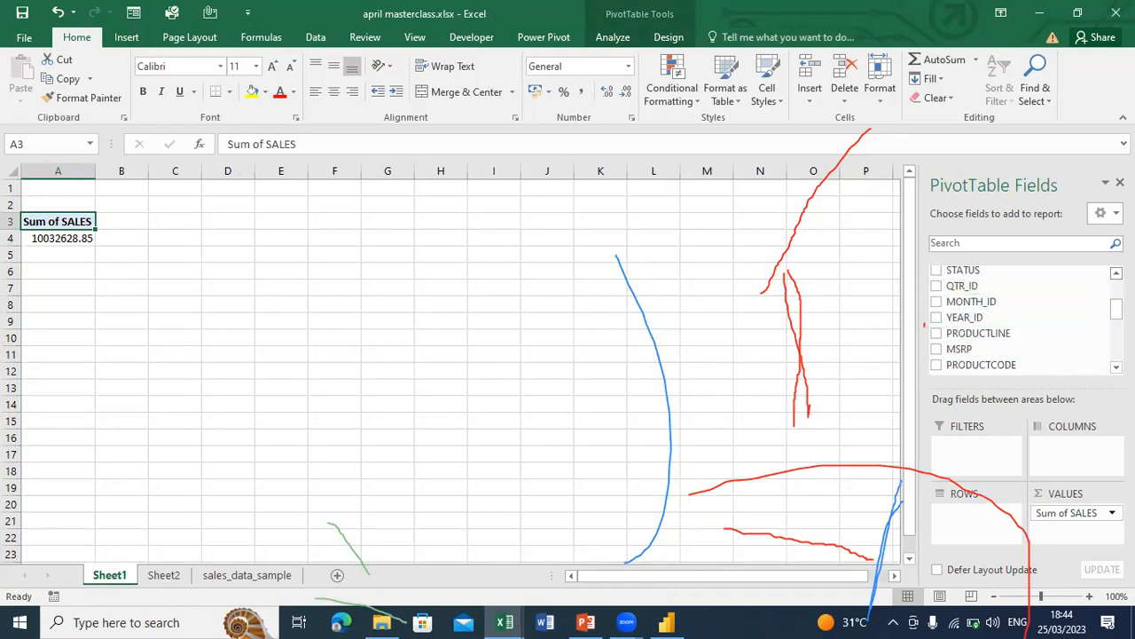
{"action": "scroll", "coordinate": [1020, 318], "scroll_direction": "up", "scroll_amount": 1}
{"action": "left_click_drag", "start_coordinate": [987, 284], "coordinate": [985, 501]}
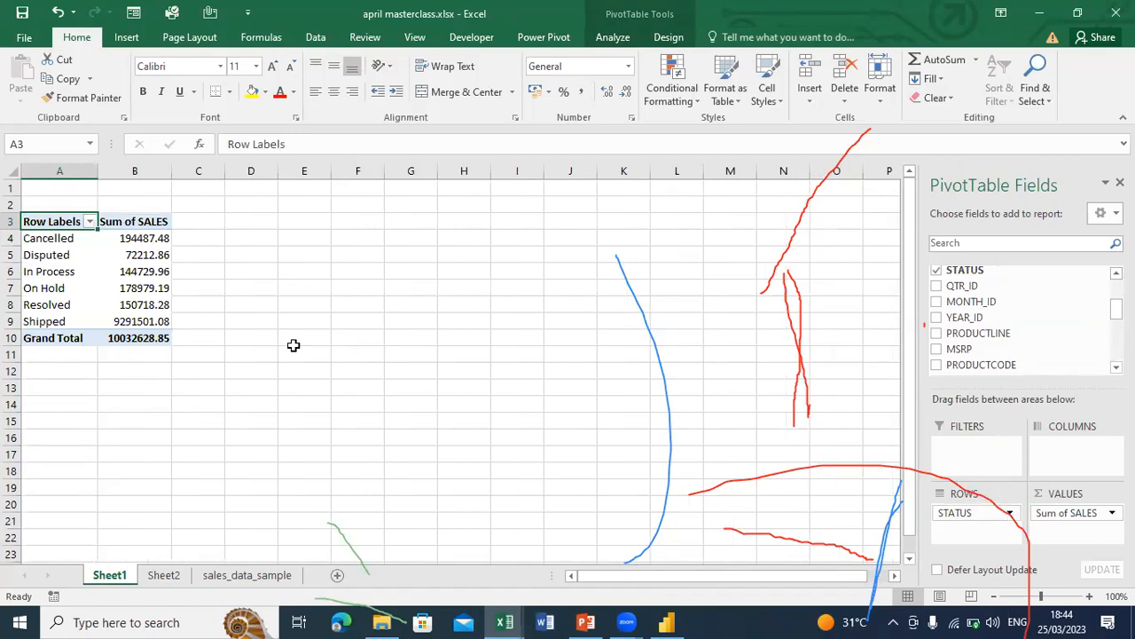
Undo adding STATUS and SALES to the PivotTable on Sheet1.
{"action": "mouse_move", "coordinate": [157, 279]}
{"action": "key", "text": "ctrl+z"}
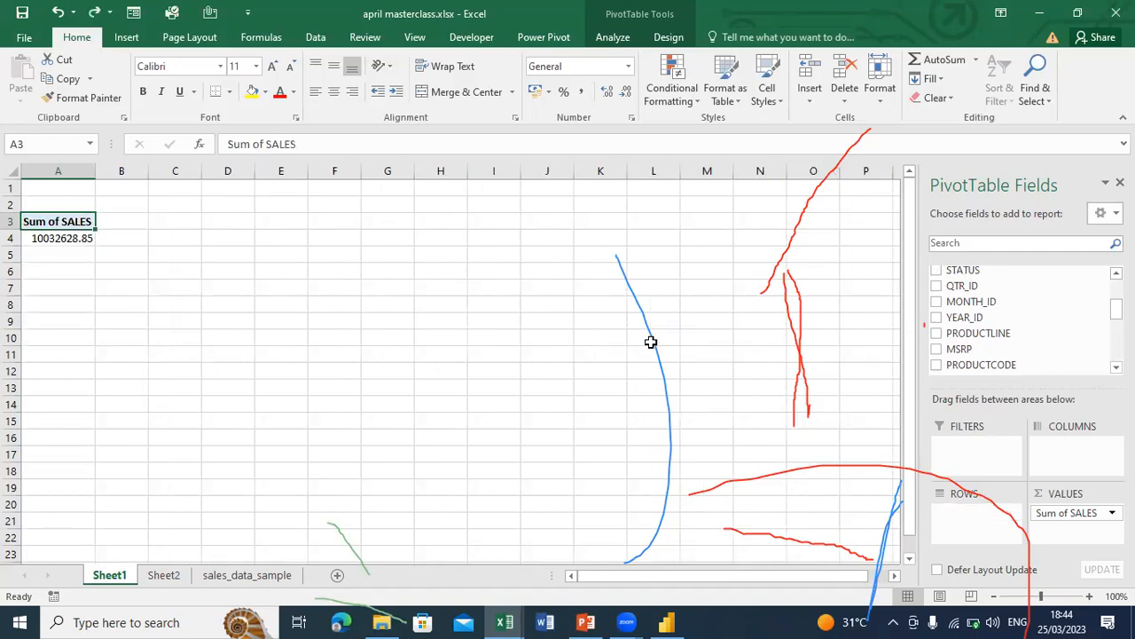
{"action": "key", "text": "ctrl+z"}
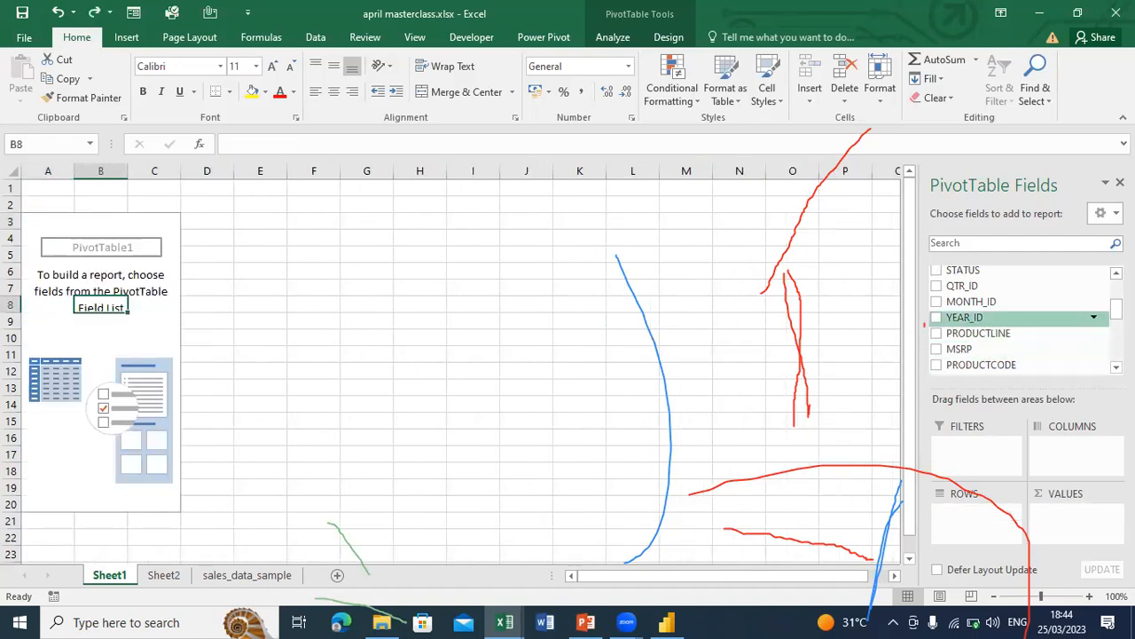
Add SALES to the values of Sheet1's PivotTable and format the total in A4 with the comma style.
{"action": "scroll", "coordinate": [1020, 317], "scroll_direction": "down", "scroll_amount": 3}
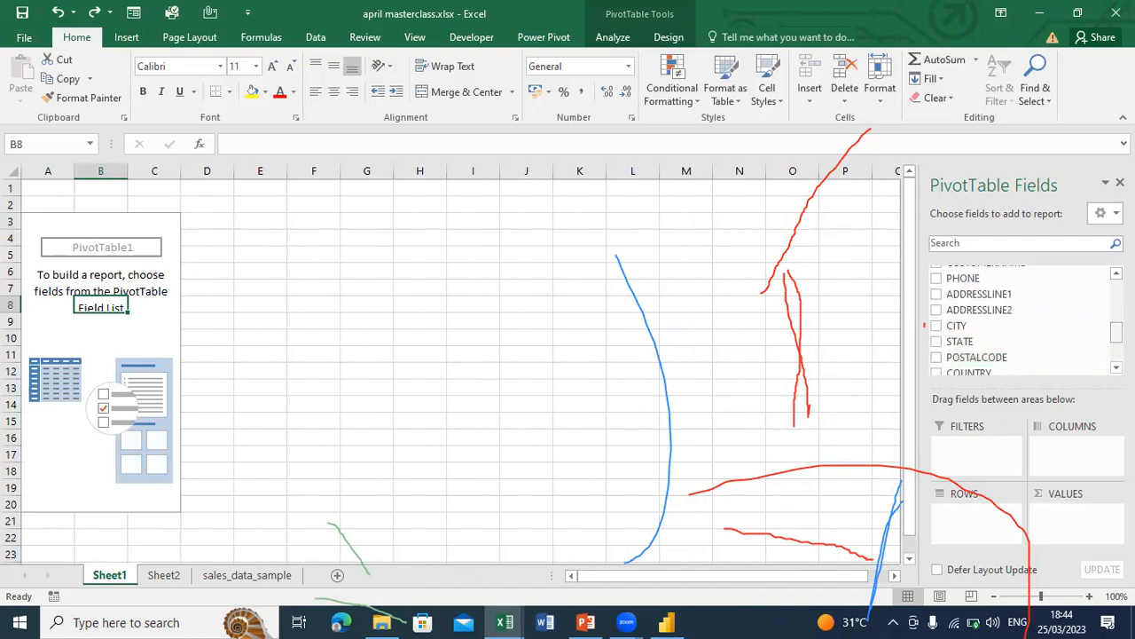
{"action": "scroll", "coordinate": [924, 326], "scroll_direction": "up", "scroll_amount": 5}
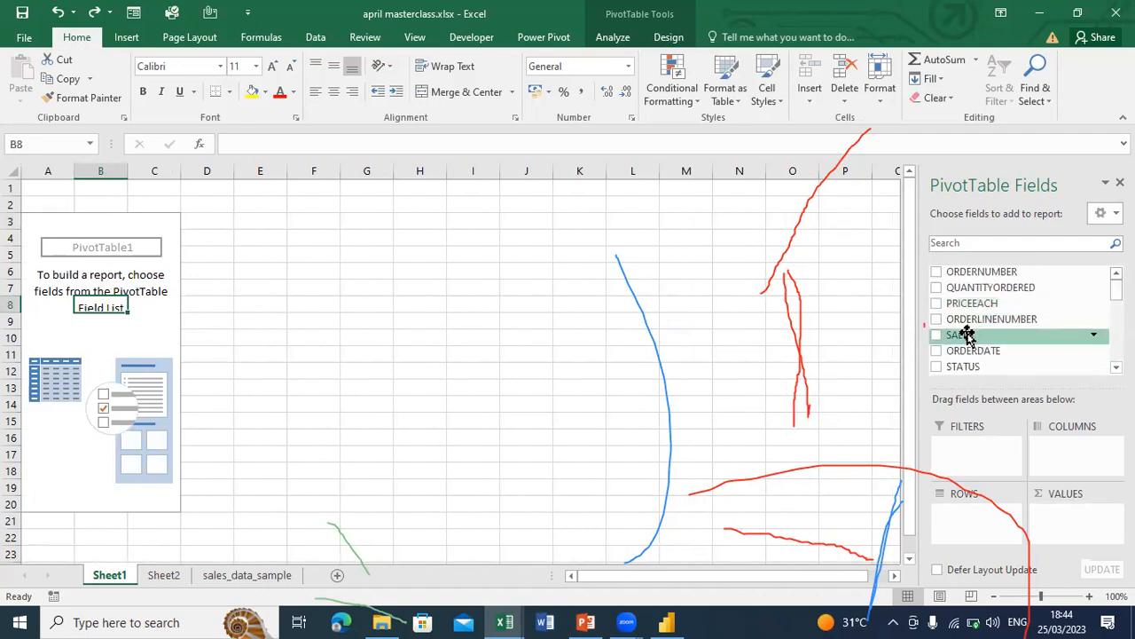
{"action": "left_click_drag", "start_coordinate": [967, 335], "coordinate": [1067, 519]}
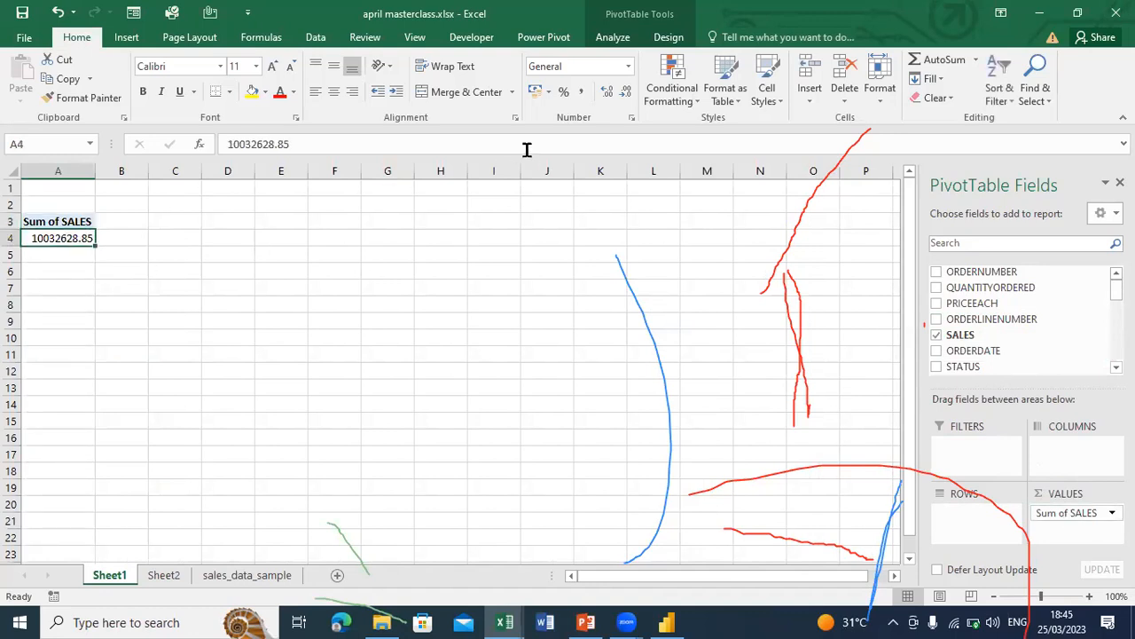
{"action": "left_click", "coordinate": [583, 94]}
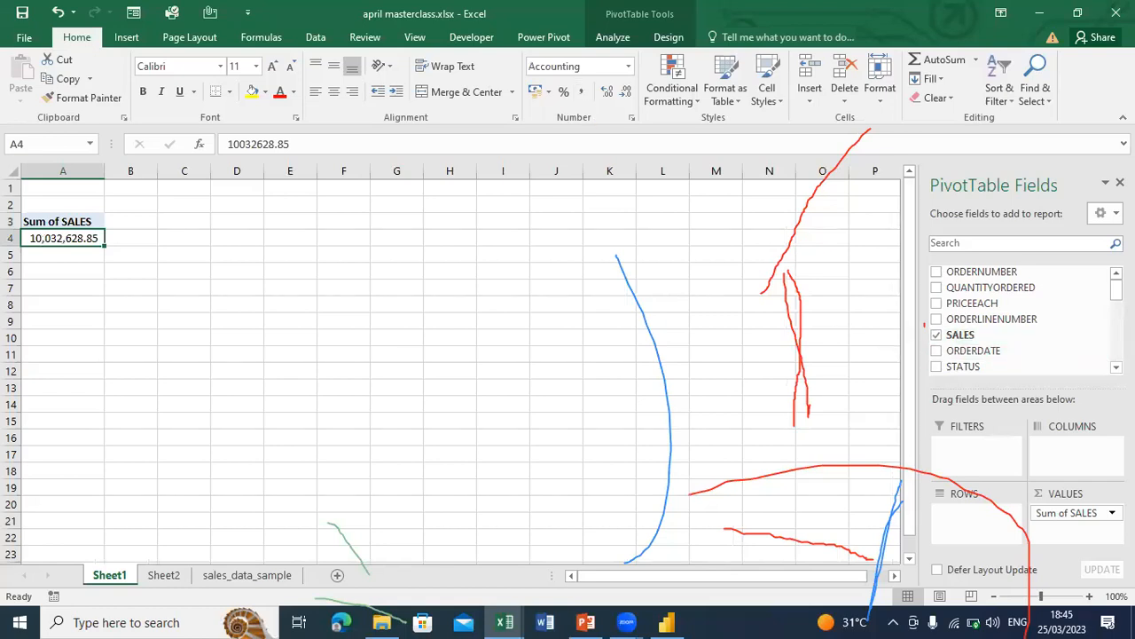
Add STATUS to the rows of Sheet1's PivotTable and look over the sales amounts per status.
{"action": "scroll", "coordinate": [1116, 293], "scroll_direction": "down", "scroll_amount": 2}
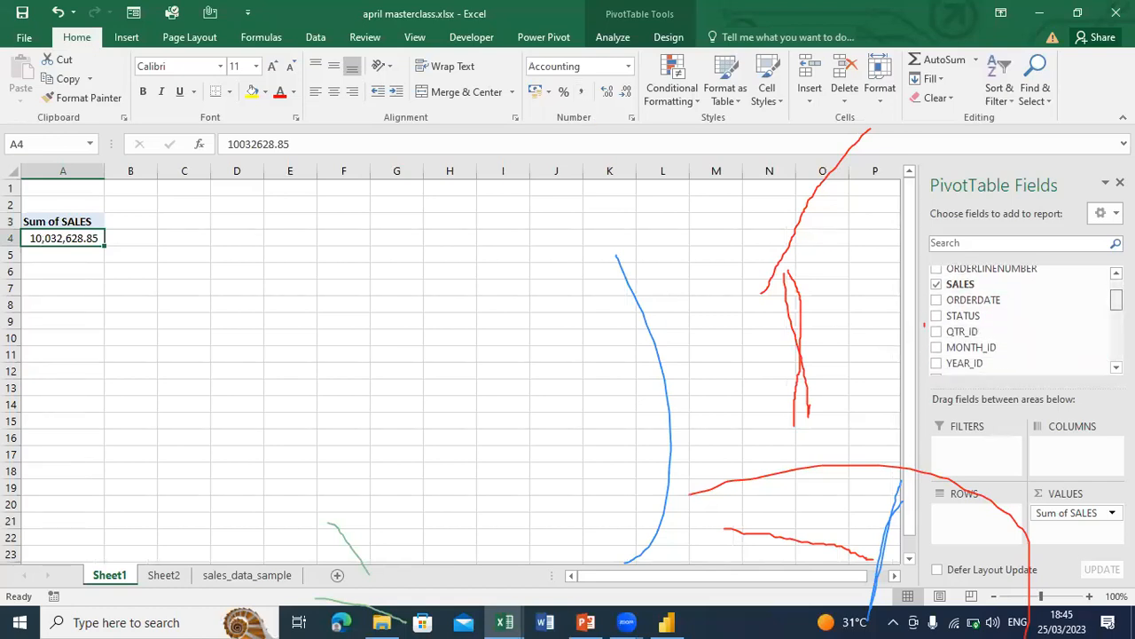
{"action": "left_click_drag", "start_coordinate": [968, 316], "coordinate": [988, 496]}
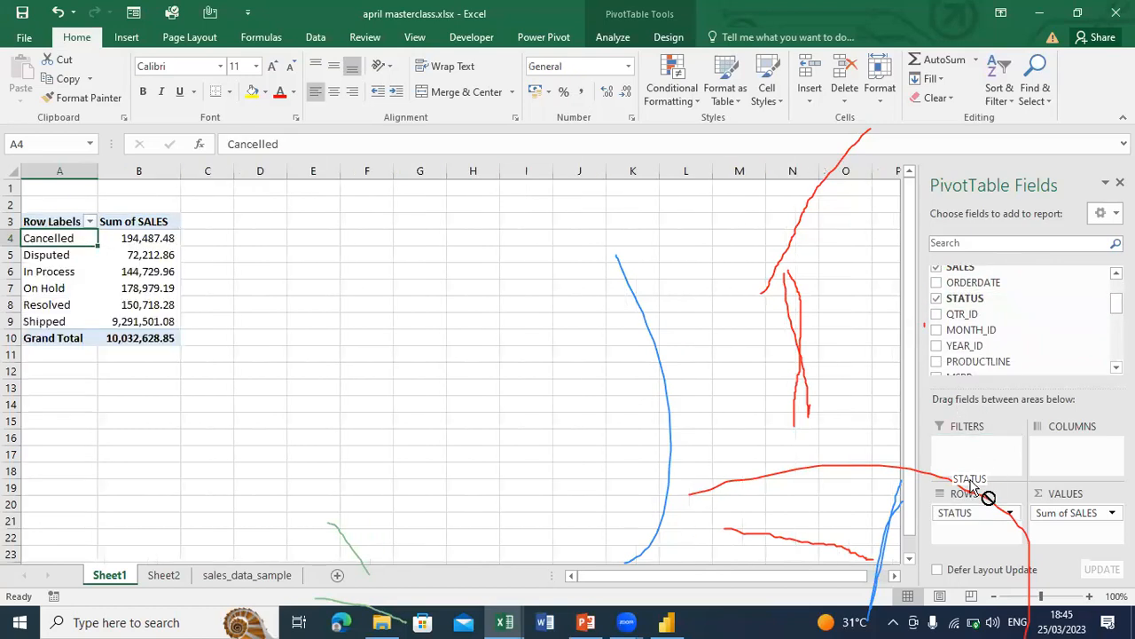
{"action": "left_click", "coordinate": [143, 279]}
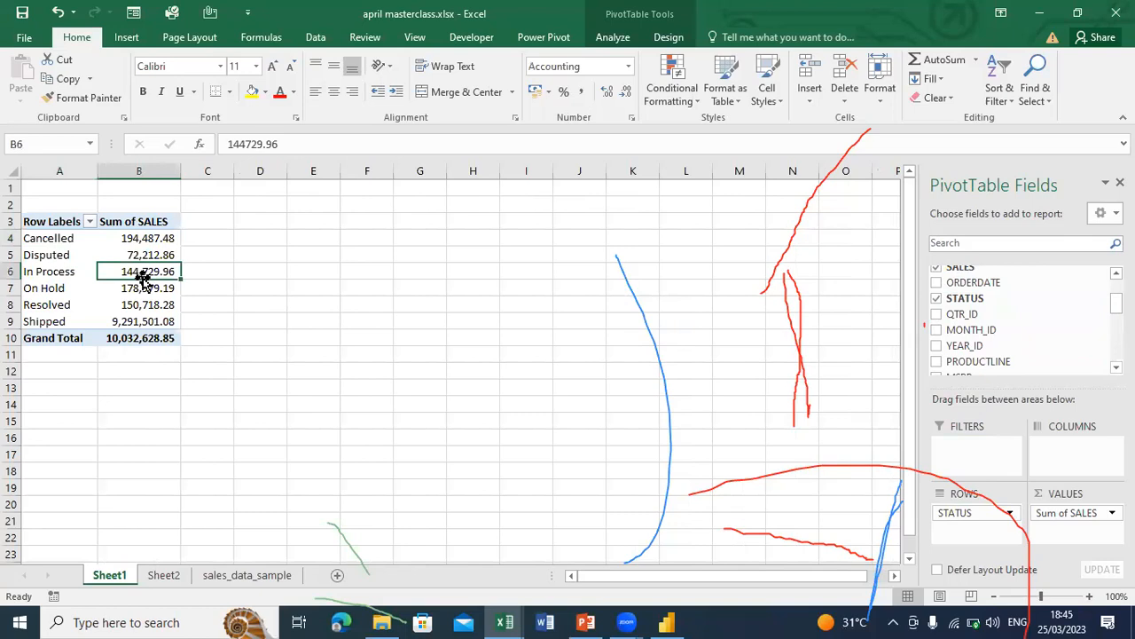
{"action": "left_click", "coordinate": [140, 303]}
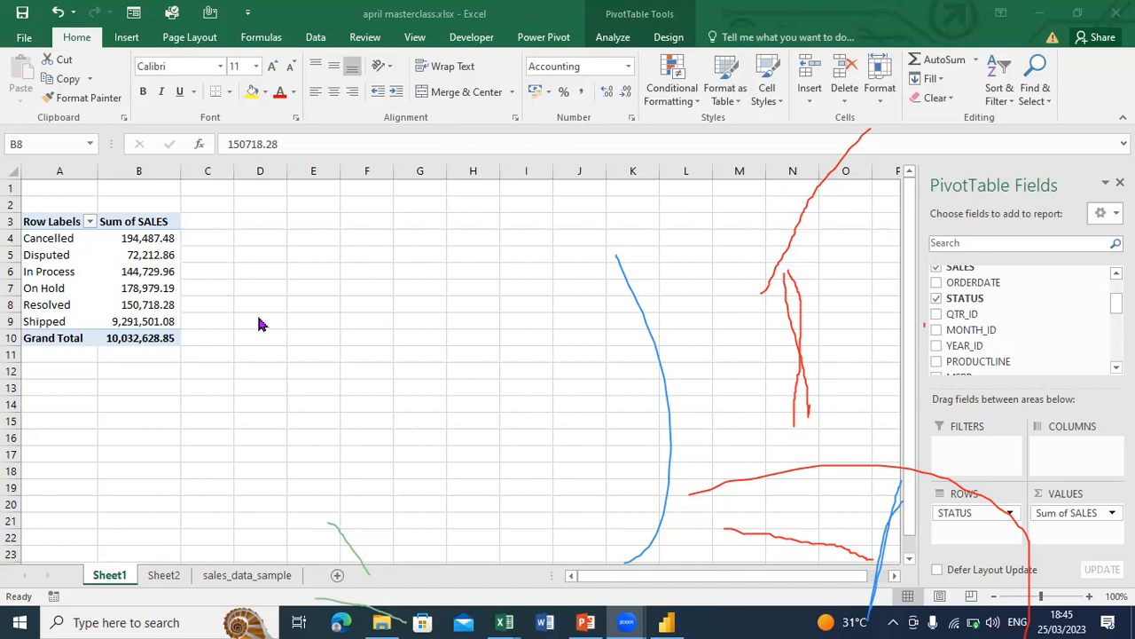
{"action": "left_click", "coordinate": [353, 366]}
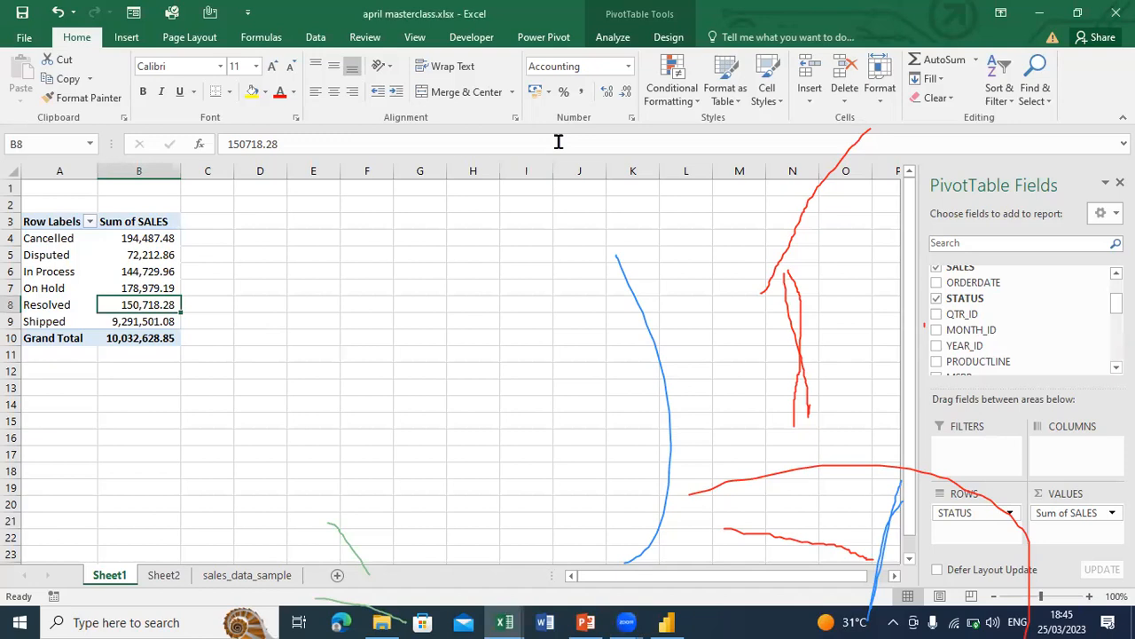
Go to Sheet2 to view its total sales PivotTable, selecting the empty cell C4.
{"action": "left_click", "coordinate": [164, 576]}
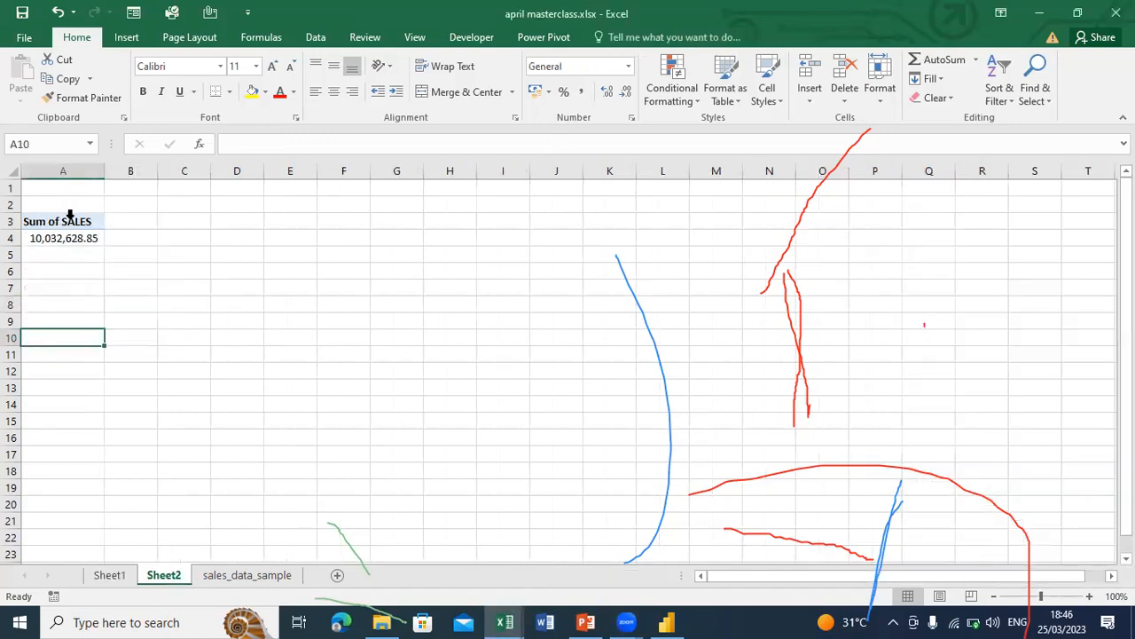
{"action": "left_click", "coordinate": [160, 236]}
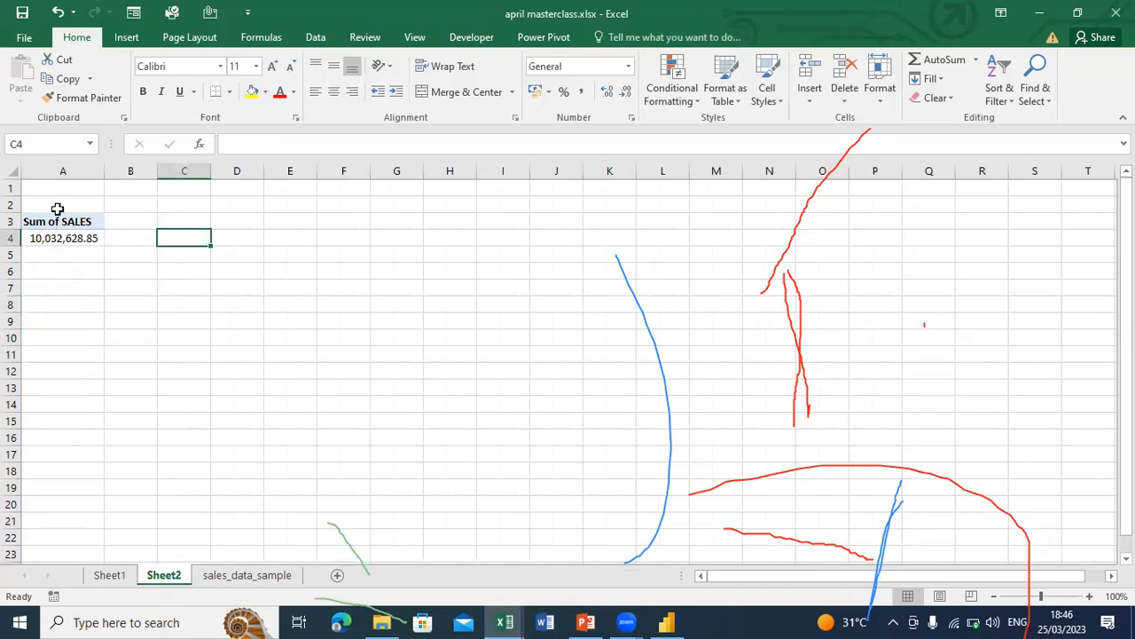
Highlight the total sales PivotTable in column A of Sheet2 to review it.
{"action": "left_click_drag", "start_coordinate": [57, 201], "coordinate": [69, 251]}
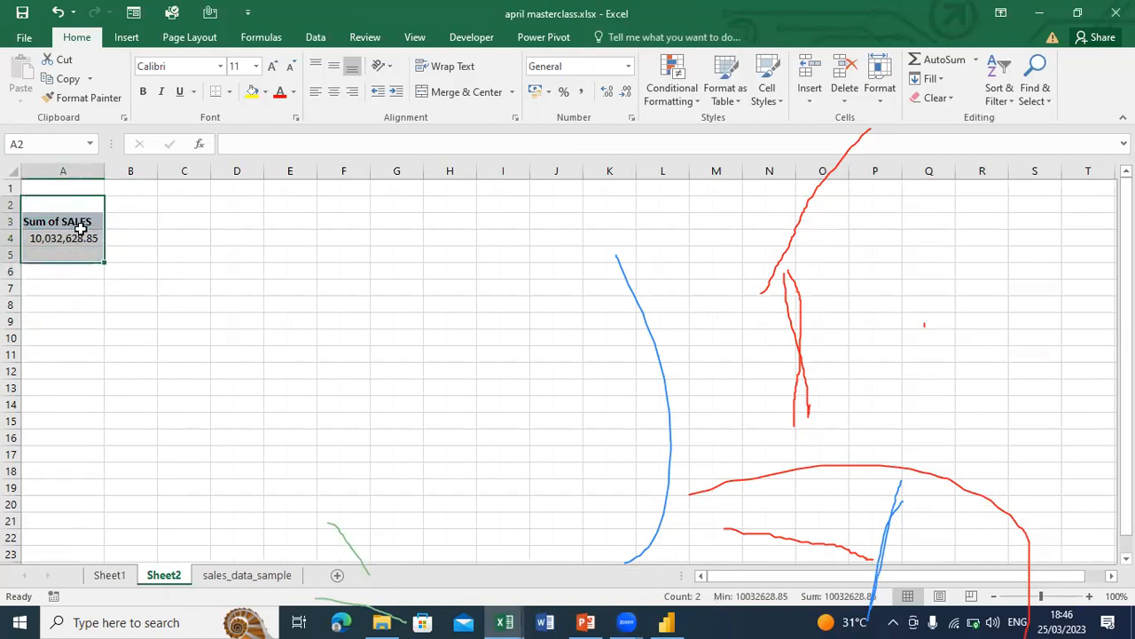
{"action": "left_click", "coordinate": [177, 219]}
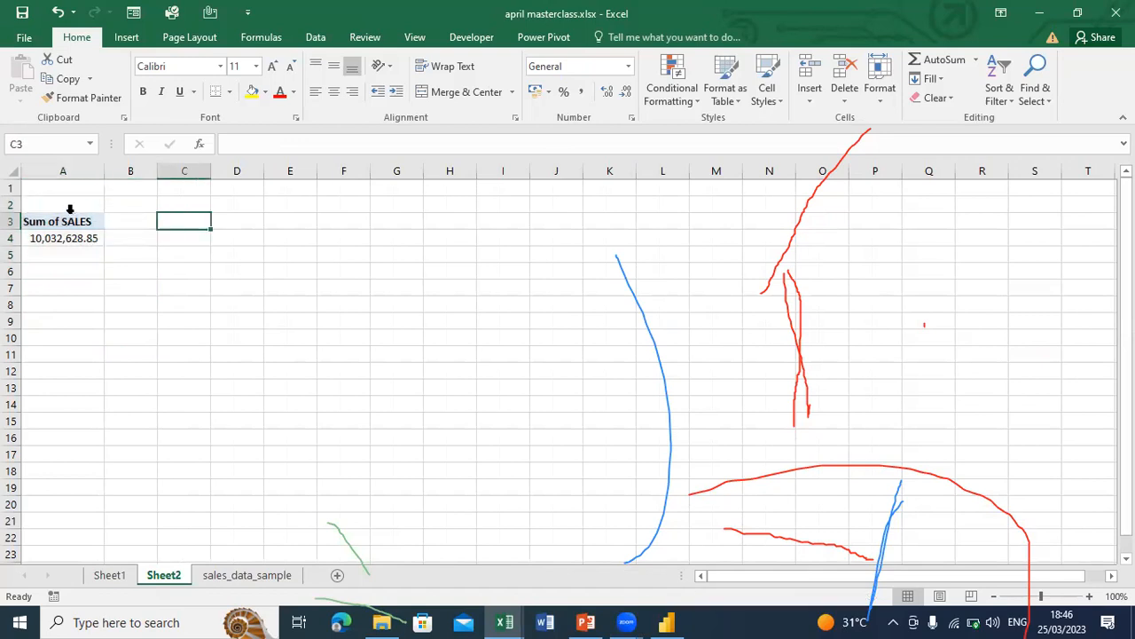
{"action": "left_click_drag", "start_coordinate": [71, 206], "coordinate": [81, 238]}
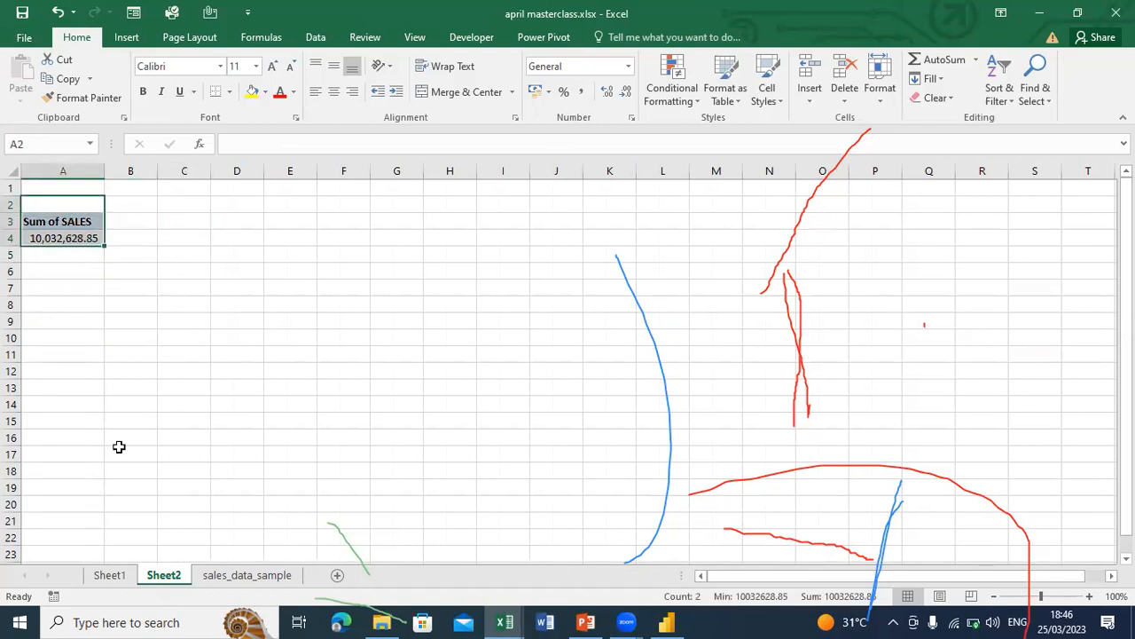
Copy the sales-by-status PivotTable in A2:C11 of Sheet1 and paste it at F2 on the same sheet.
{"action": "left_click", "coordinate": [112, 577]}
{"action": "left_click_drag", "start_coordinate": [51, 198], "coordinate": [182, 355]}
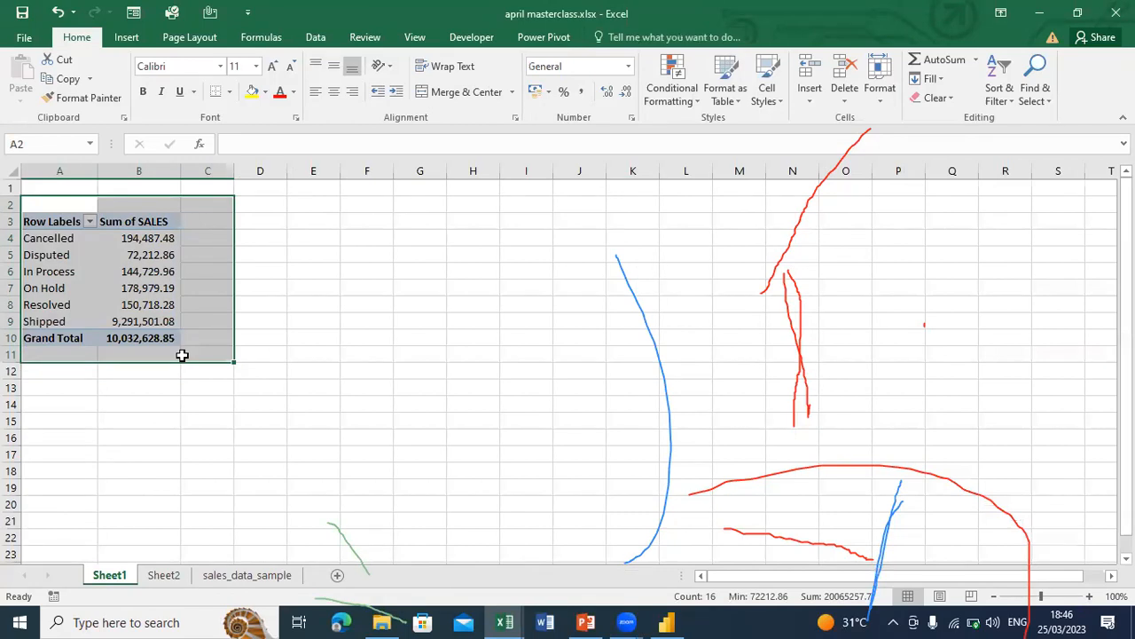
{"action": "key", "text": "ctrl+c"}
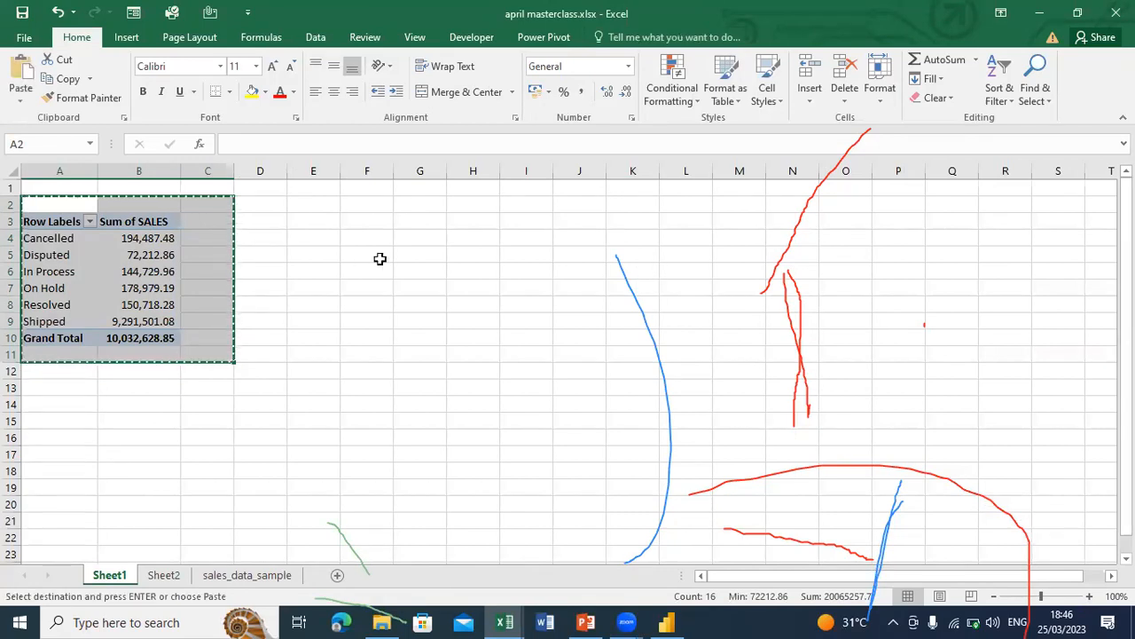
{"action": "left_click", "coordinate": [377, 210]}
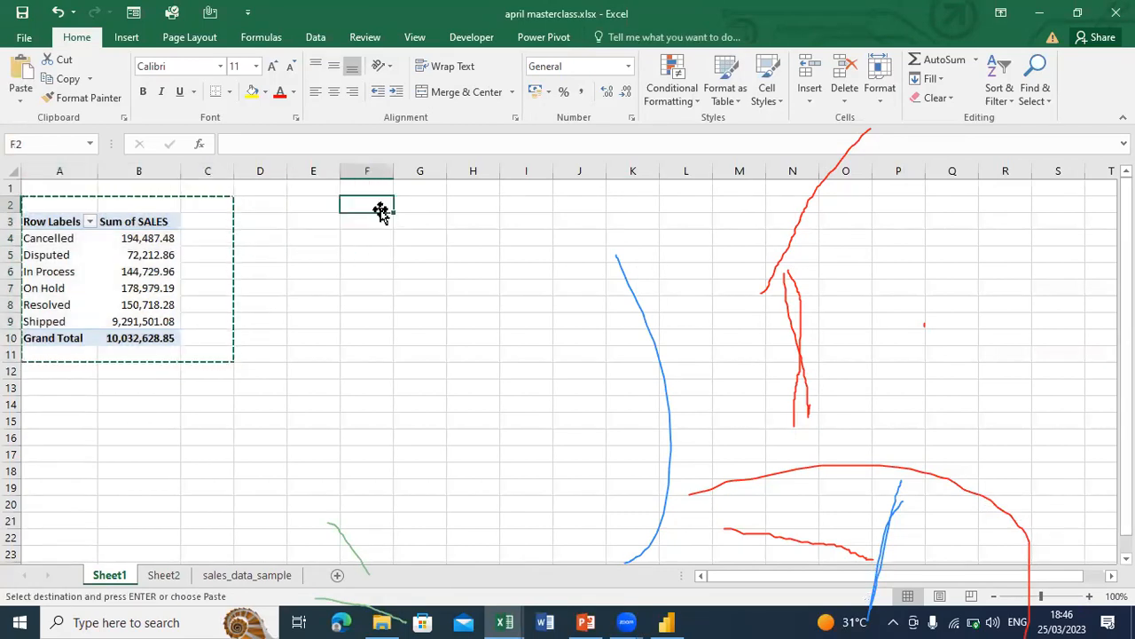
{"action": "key", "text": "ctrl+v"}
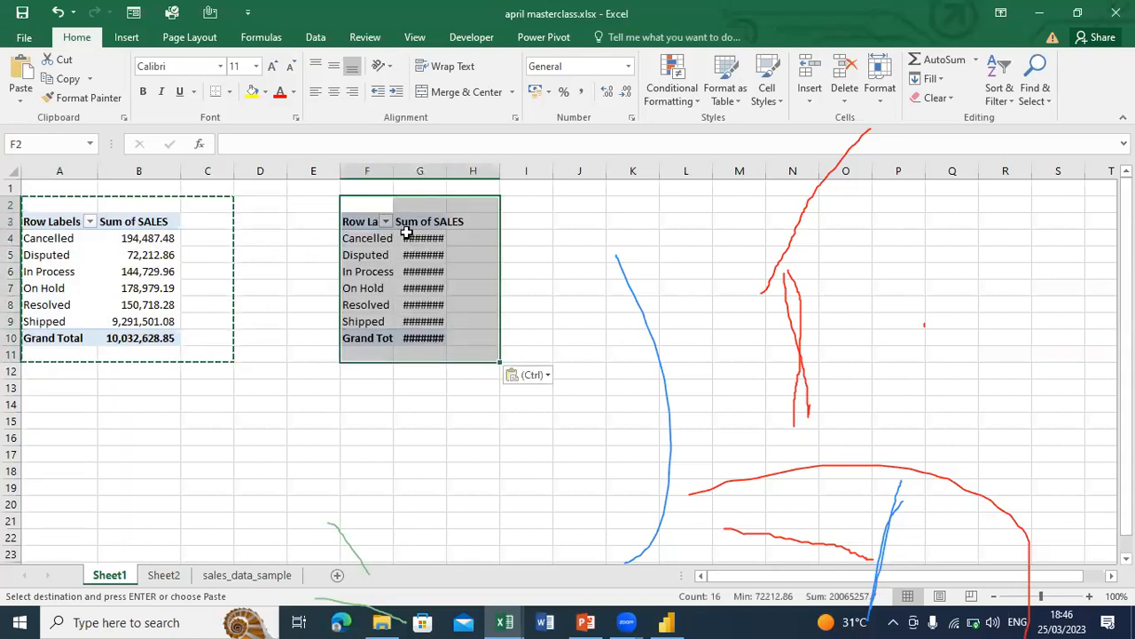
Widen columns G and F so the copied PivotTable's amounts and row labels fit.
{"action": "left_click", "coordinate": [401, 270]}
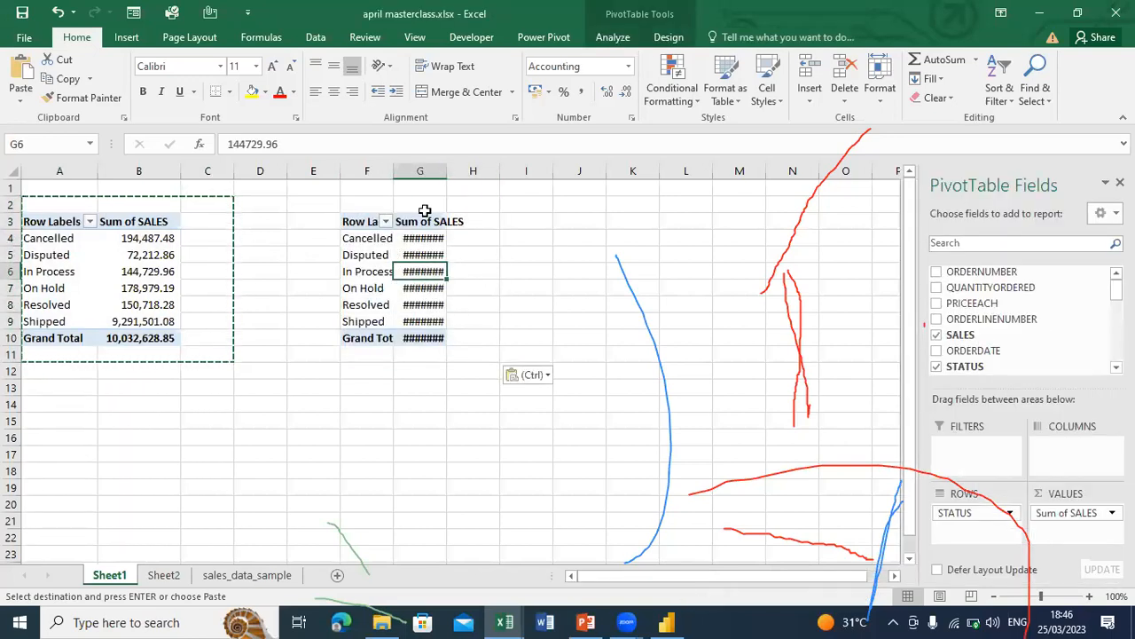
{"action": "left_click_drag", "start_coordinate": [444, 175], "coordinate": [506, 175]}
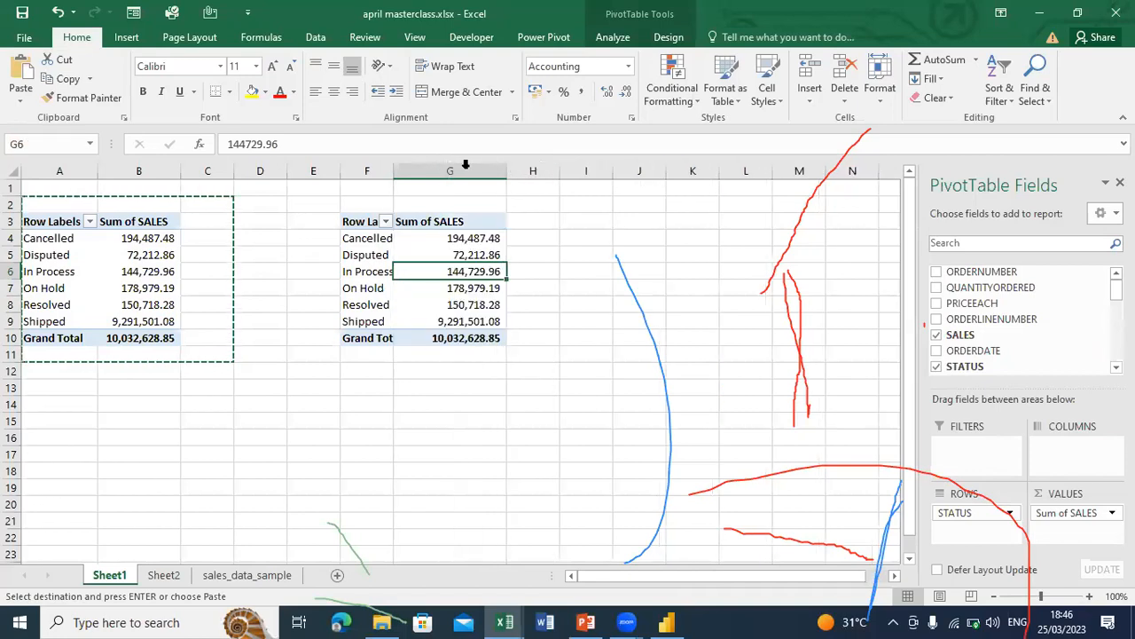
{"action": "left_click_drag", "start_coordinate": [393, 175], "coordinate": [444, 175]}
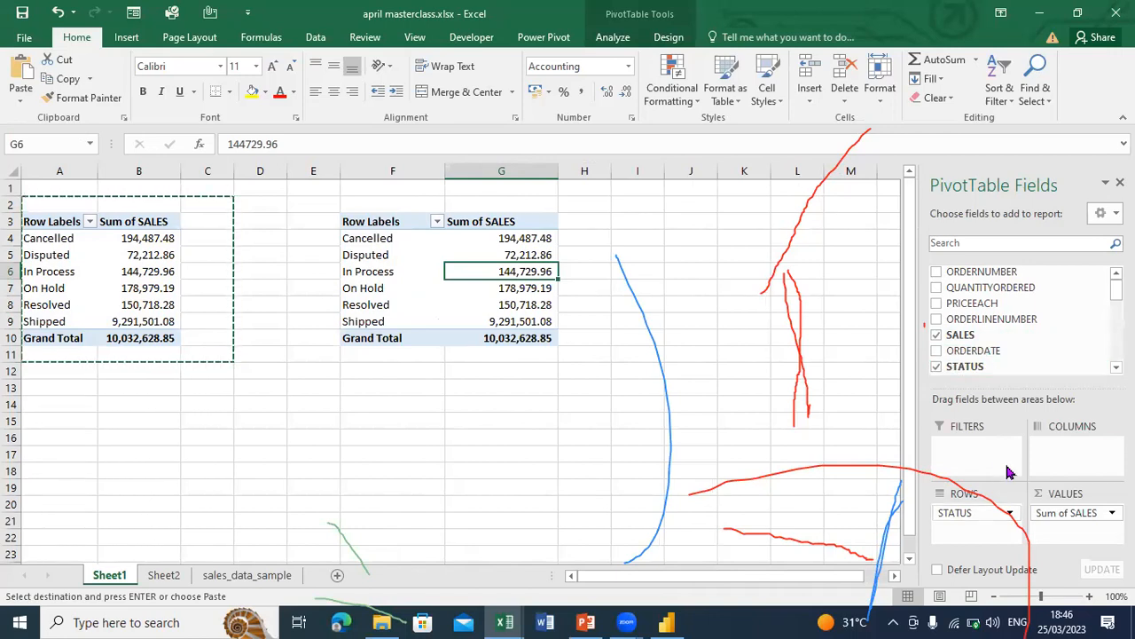
Replace STATUS with ORDERDATE in the rows of the copied PivotTable on Sheet1.
{"action": "left_click_drag", "start_coordinate": [972, 513], "coordinate": [757, 490]}
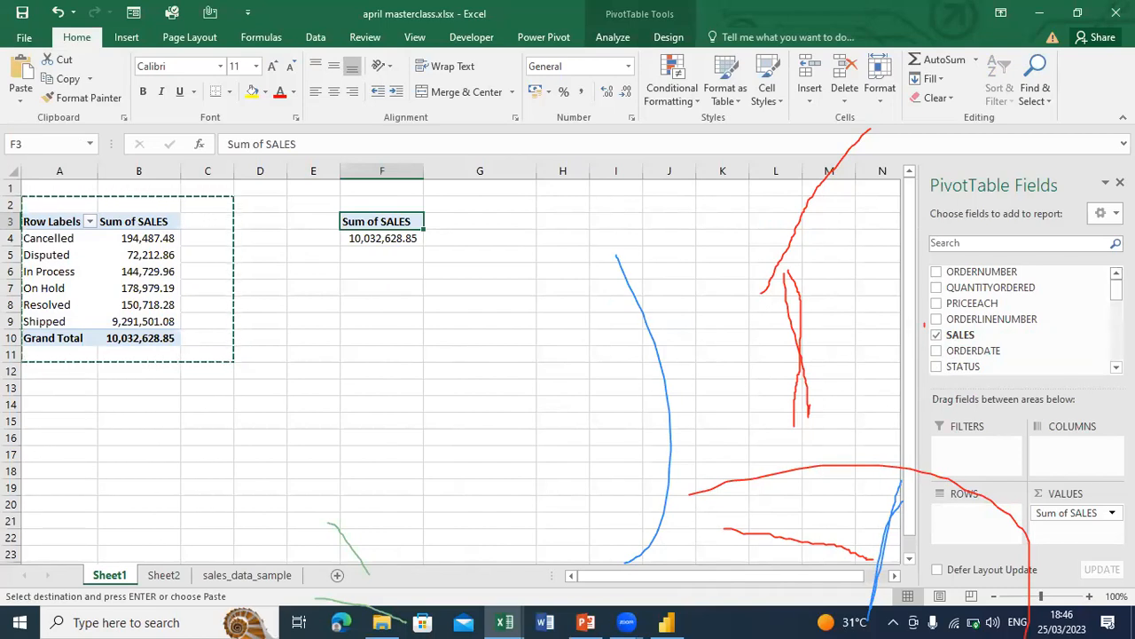
{"action": "left_click", "coordinate": [1116, 366]}
{"action": "left_click", "coordinate": [1116, 366]}
{"action": "left_click", "coordinate": [1116, 366]}
{"action": "left_click", "coordinate": [1116, 366]}
{"action": "left_click", "coordinate": [1116, 366]}
{"action": "left_click", "coordinate": [1115, 367]}
{"action": "left_click", "coordinate": [1115, 366]}
{"action": "left_click", "coordinate": [1115, 367]}
{"action": "scroll", "coordinate": [1022, 321], "scroll_direction": "down", "scroll_amount": 3}
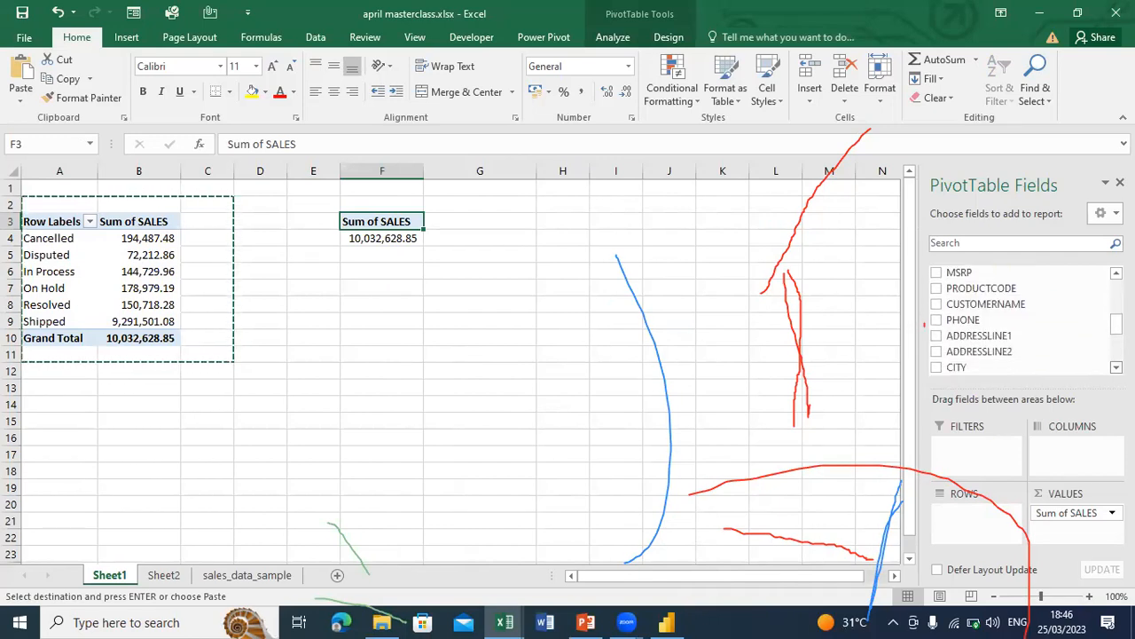
{"action": "scroll", "coordinate": [1022, 319], "scroll_direction": "down", "scroll_amount": 3}
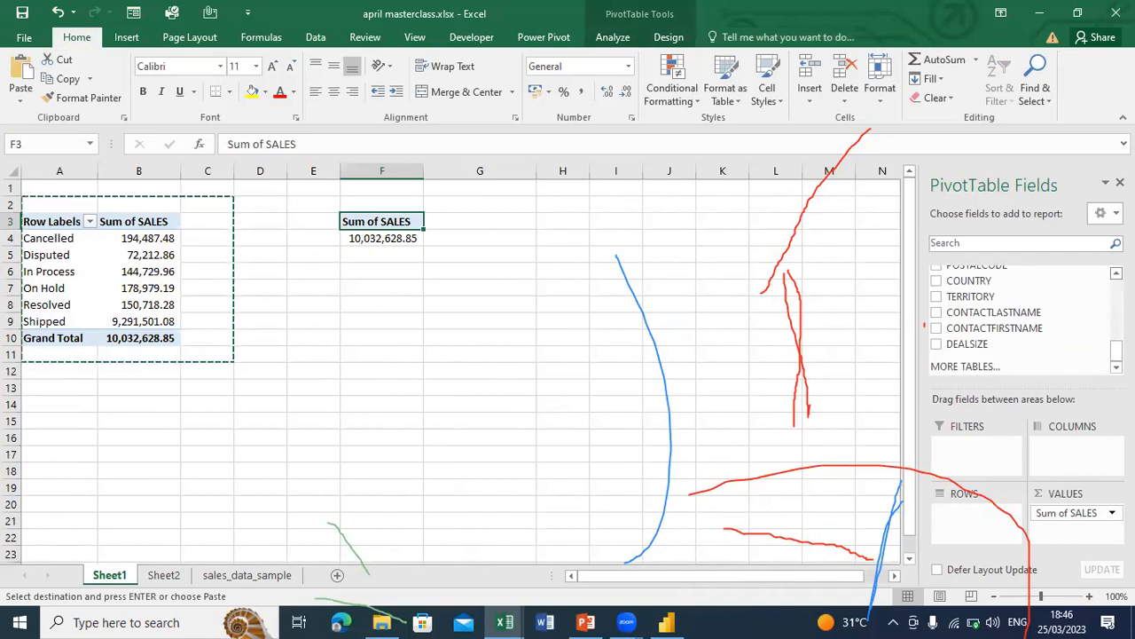
{"action": "scroll", "coordinate": [1022, 320], "scroll_direction": "up", "scroll_amount": 4}
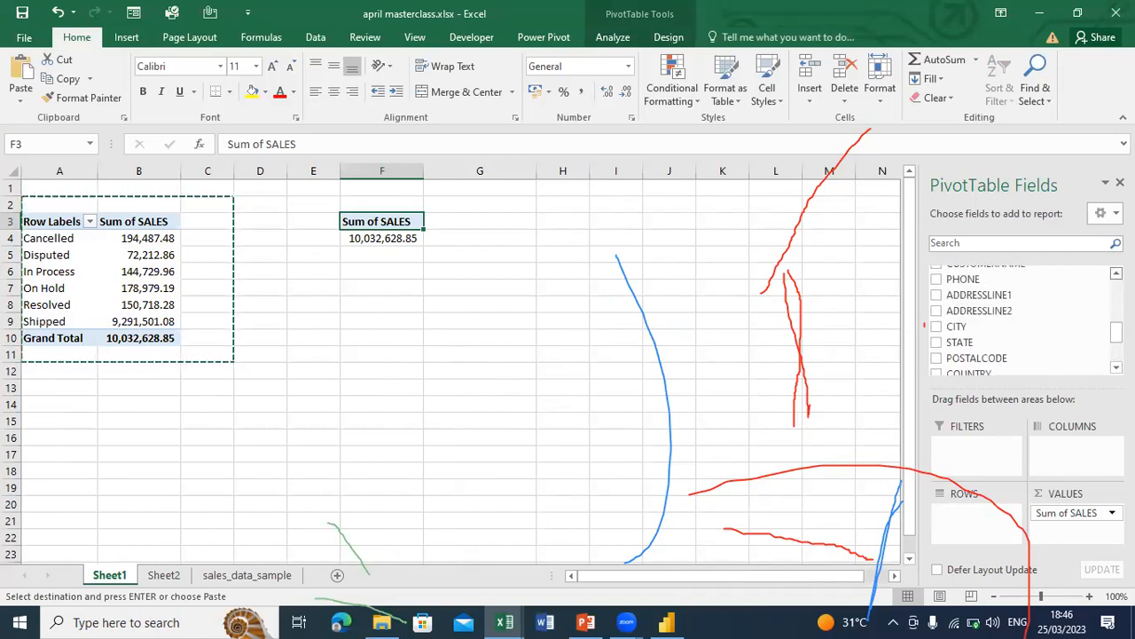
{"action": "scroll", "coordinate": [1021, 320], "scroll_direction": "up", "scroll_amount": 3}
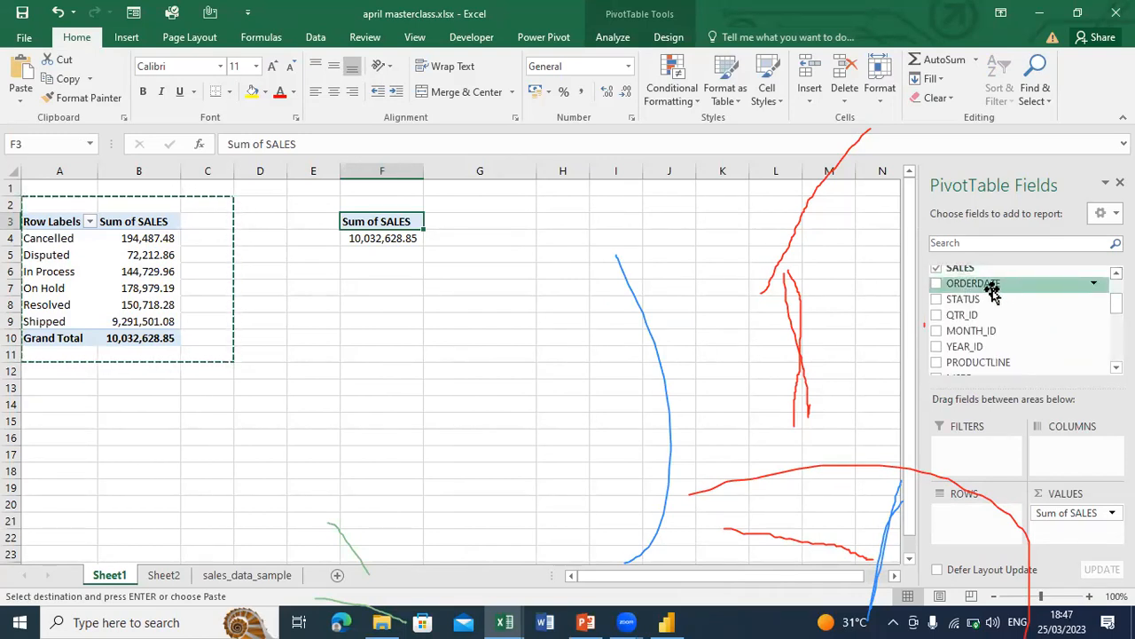
{"action": "left_click_drag", "start_coordinate": [989, 284], "coordinate": [994, 469]}
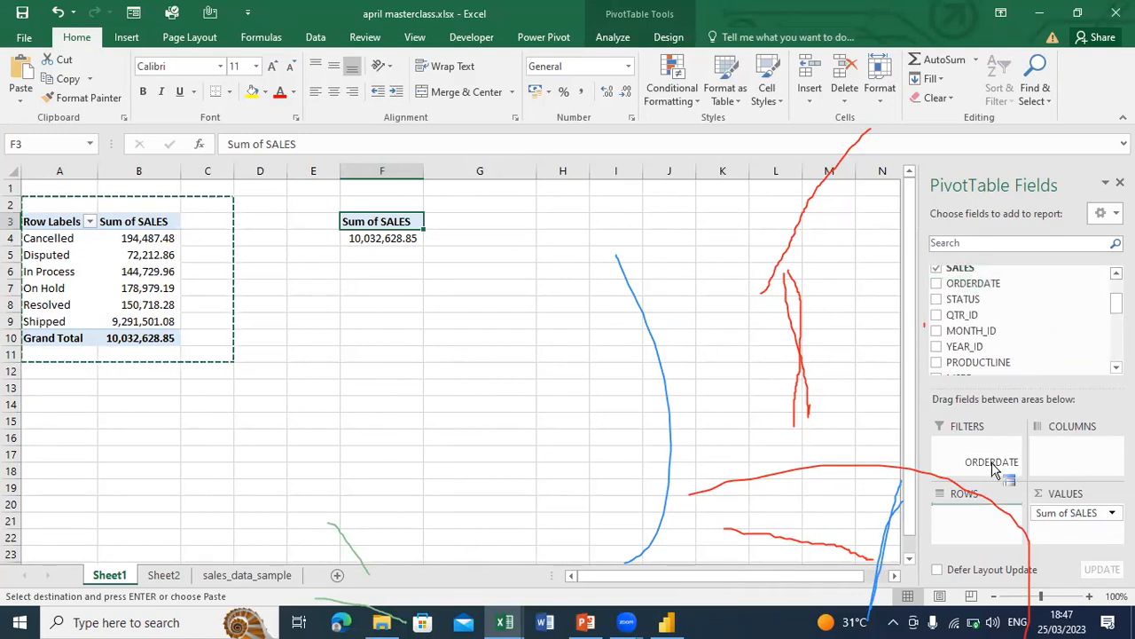
{"action": "left_click_drag", "start_coordinate": [994, 468], "coordinate": [971, 516]}
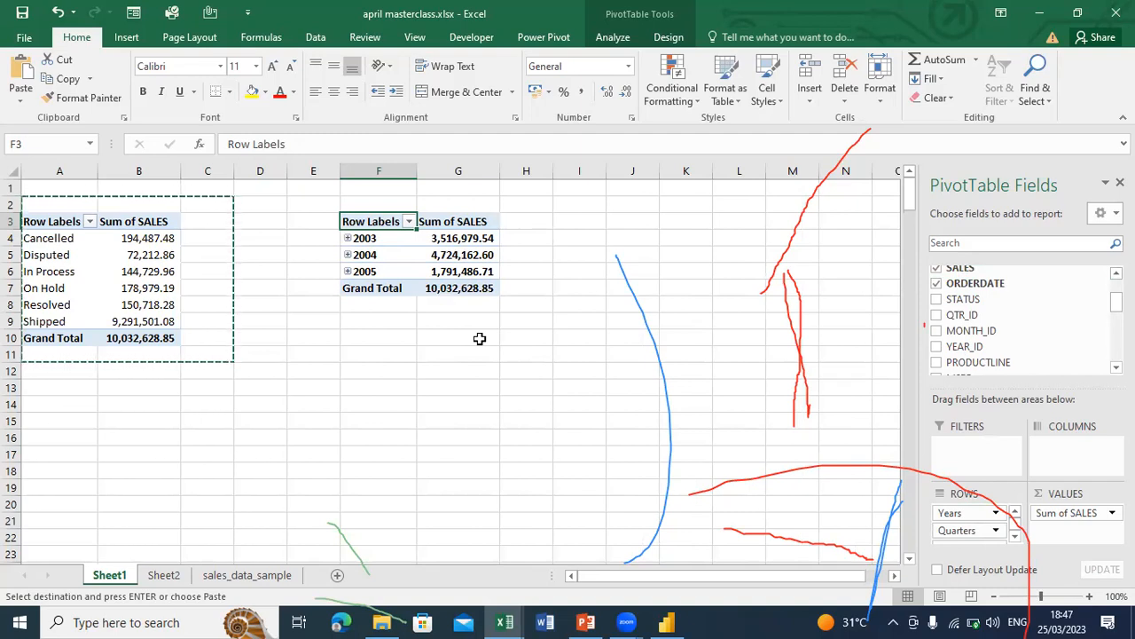
Expand 2003, 2004 and 2005 into quarters in the order-date PivotTable, checking the order dates on sales_data_sample.
{"action": "left_click", "coordinate": [349, 240]}
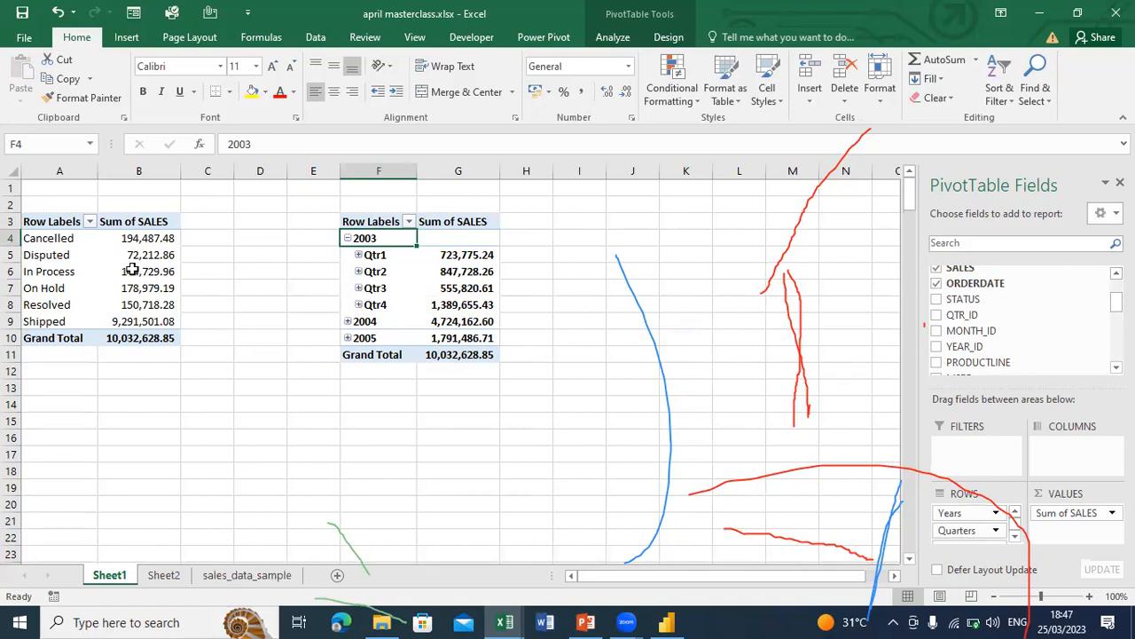
{"action": "left_click", "coordinate": [236, 576]}
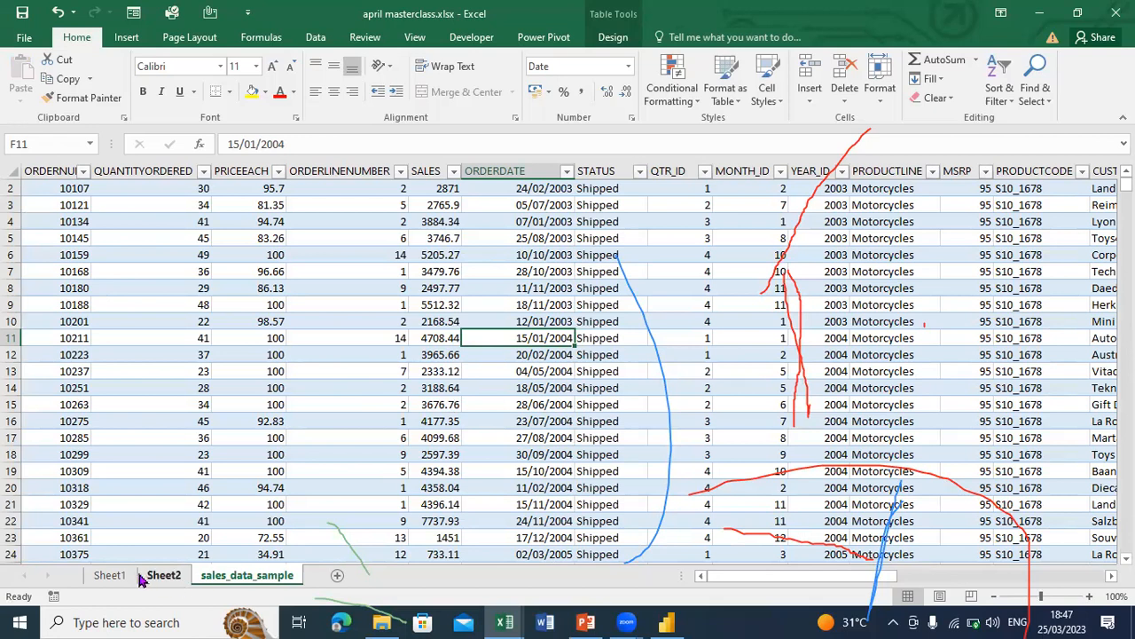
{"action": "left_click", "coordinate": [109, 574]}
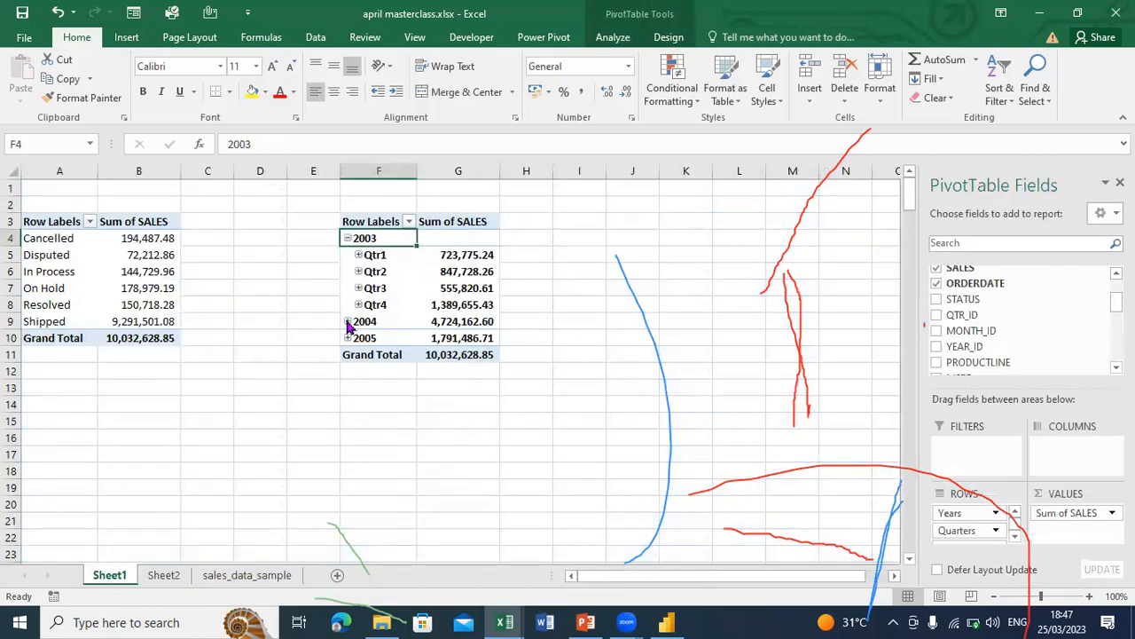
{"action": "left_click", "coordinate": [347, 321]}
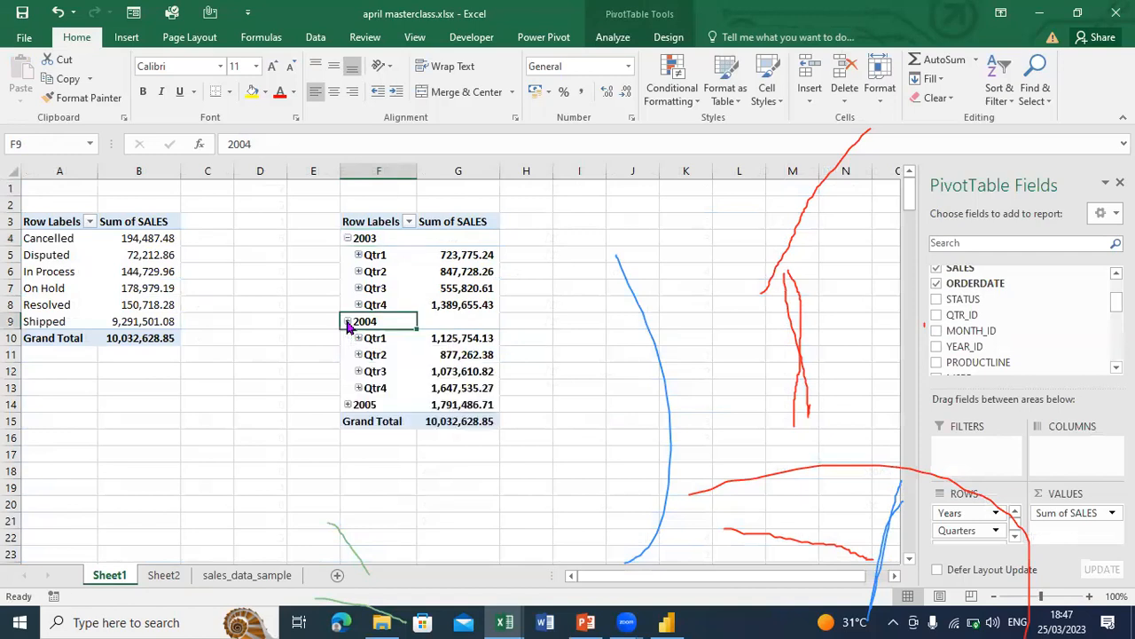
{"action": "left_click", "coordinate": [348, 405]}
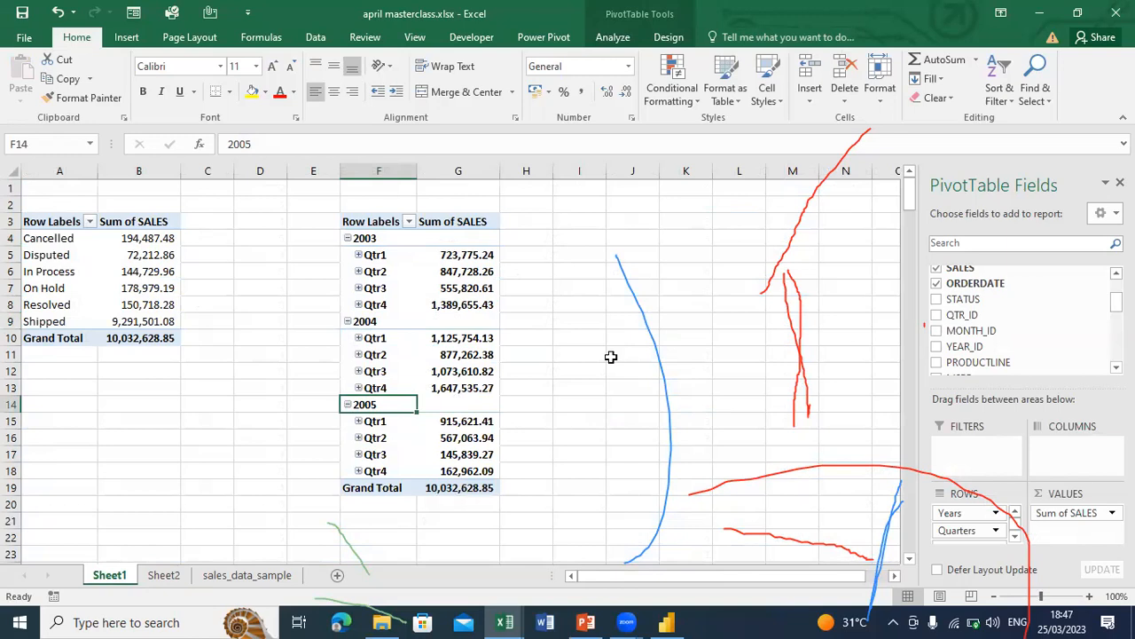
Add PRODUCTLINE to the columns of the order-date PivotTable and close the field list.
{"action": "left_click", "coordinate": [461, 290]}
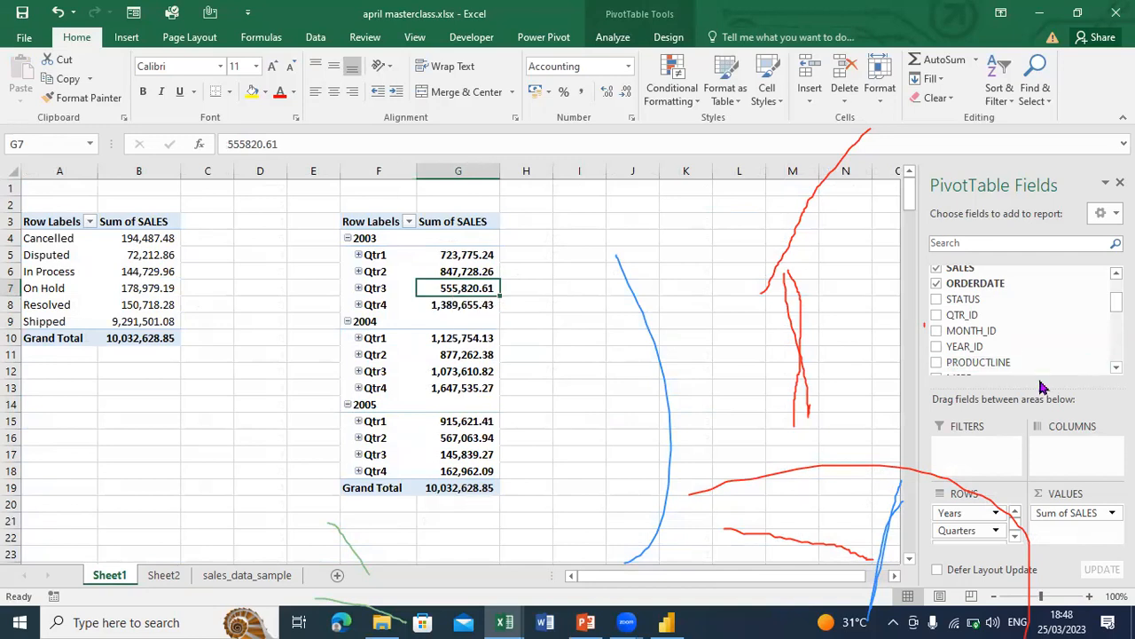
{"action": "scroll", "coordinate": [1020, 319], "scroll_direction": "up", "scroll_amount": 4}
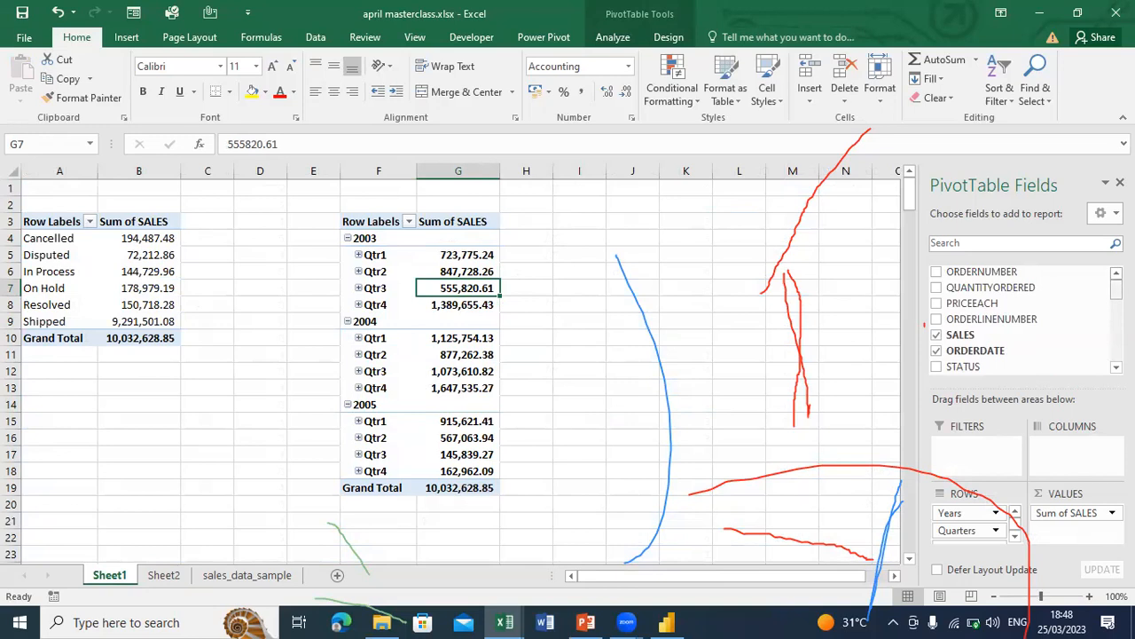
{"action": "scroll", "coordinate": [1020, 319], "scroll_direction": "down", "scroll_amount": 6}
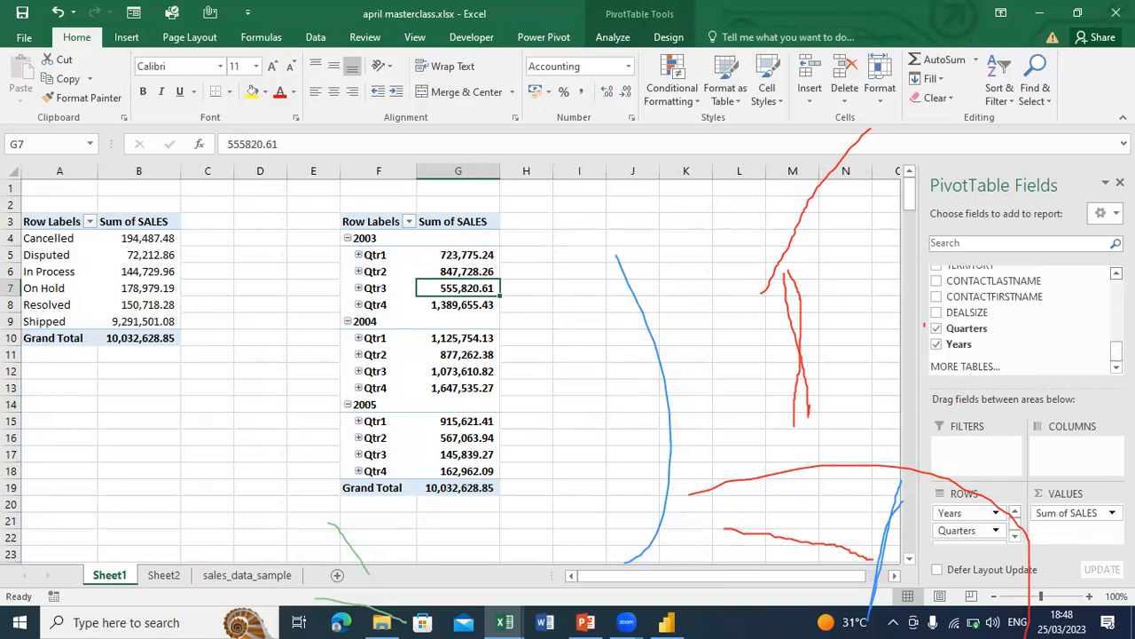
{"action": "scroll", "coordinate": [1020, 320], "scroll_direction": "up", "scroll_amount": 4}
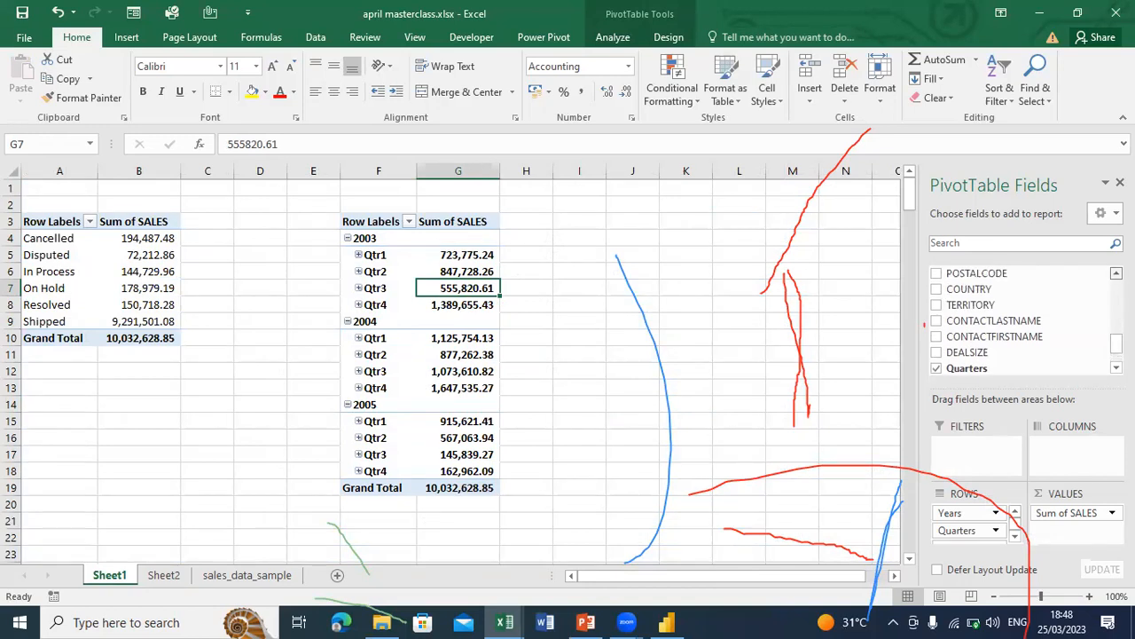
{"action": "scroll", "coordinate": [1020, 319], "scroll_direction": "up", "scroll_amount": 3}
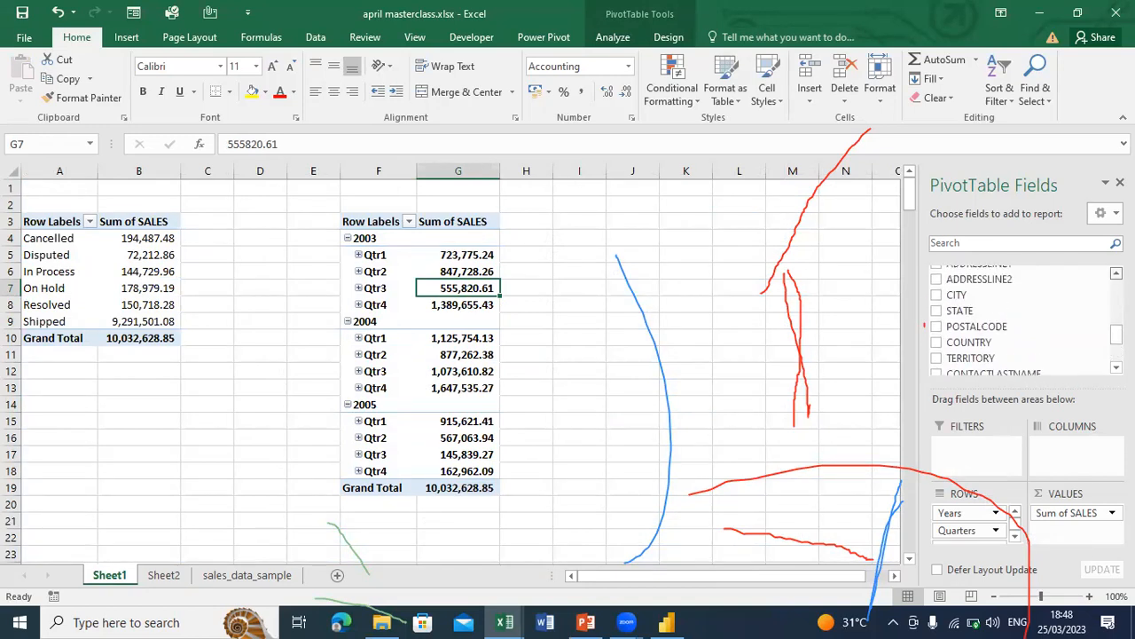
{"action": "scroll", "coordinate": [1020, 320], "scroll_direction": "up", "scroll_amount": 4}
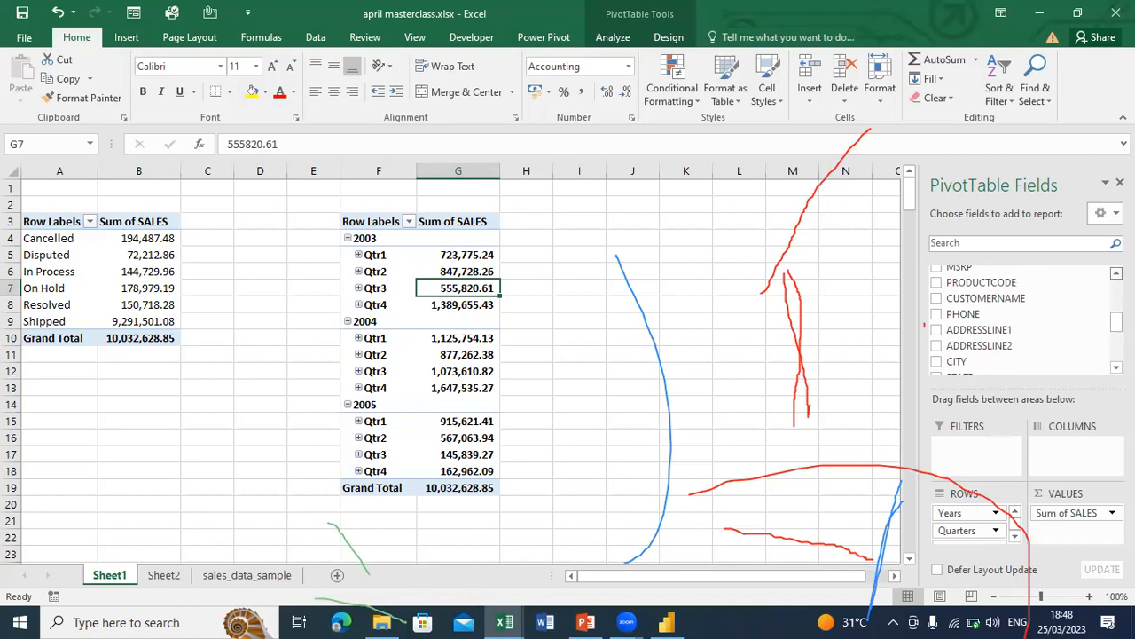
{"action": "scroll", "coordinate": [1020, 320], "scroll_direction": "up", "scroll_amount": 2}
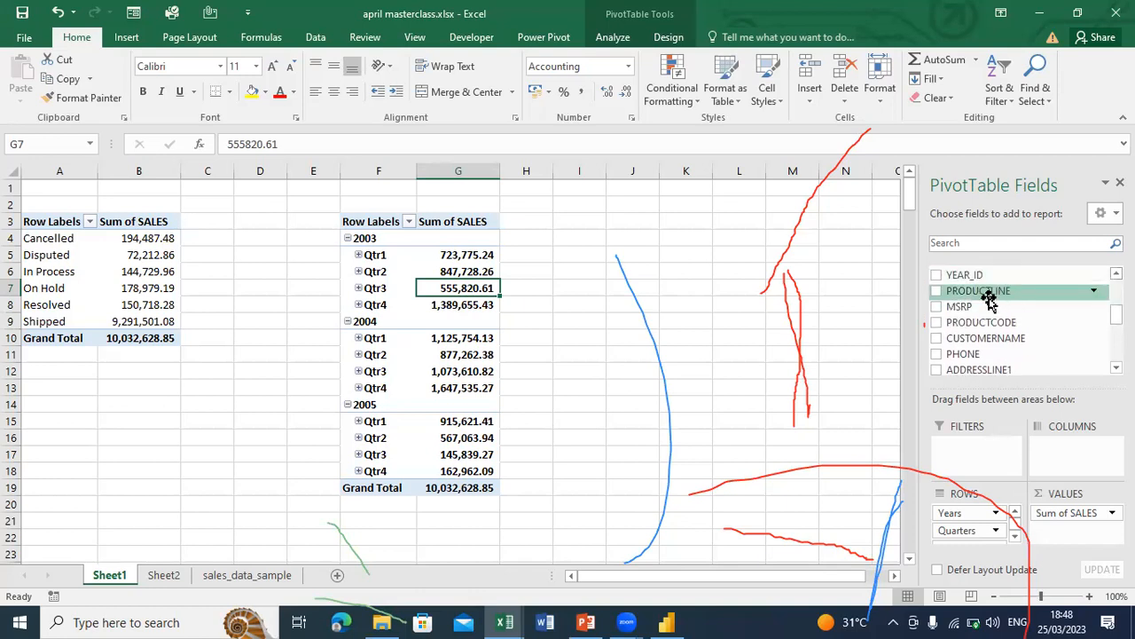
{"action": "left_click_drag", "start_coordinate": [987, 296], "coordinate": [1080, 467]}
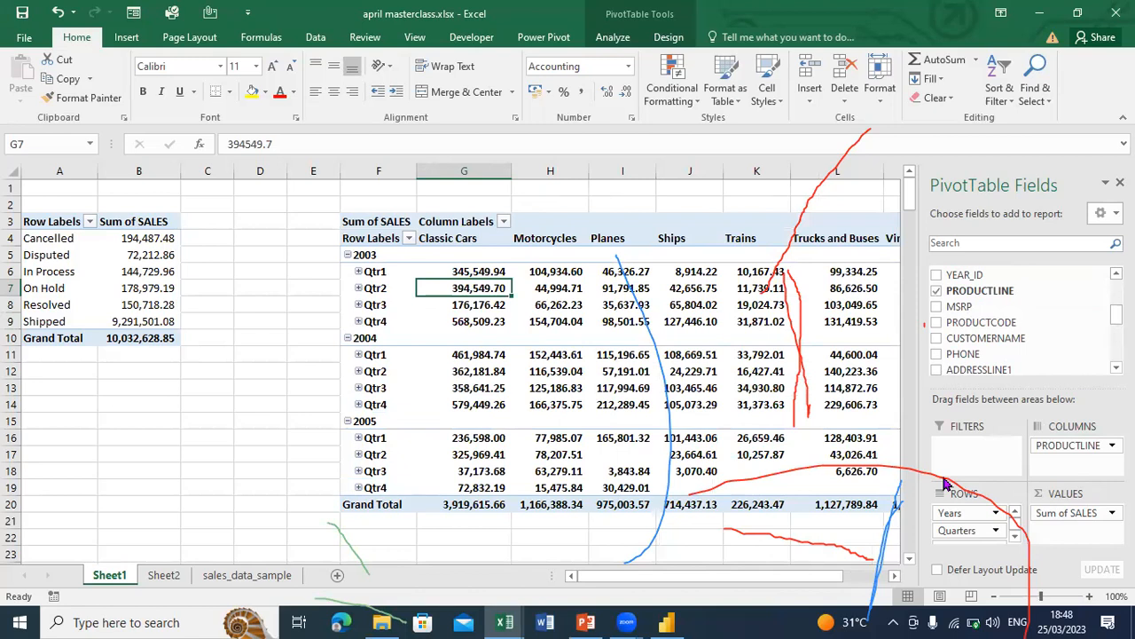
{"action": "left_click", "coordinate": [1119, 182]}
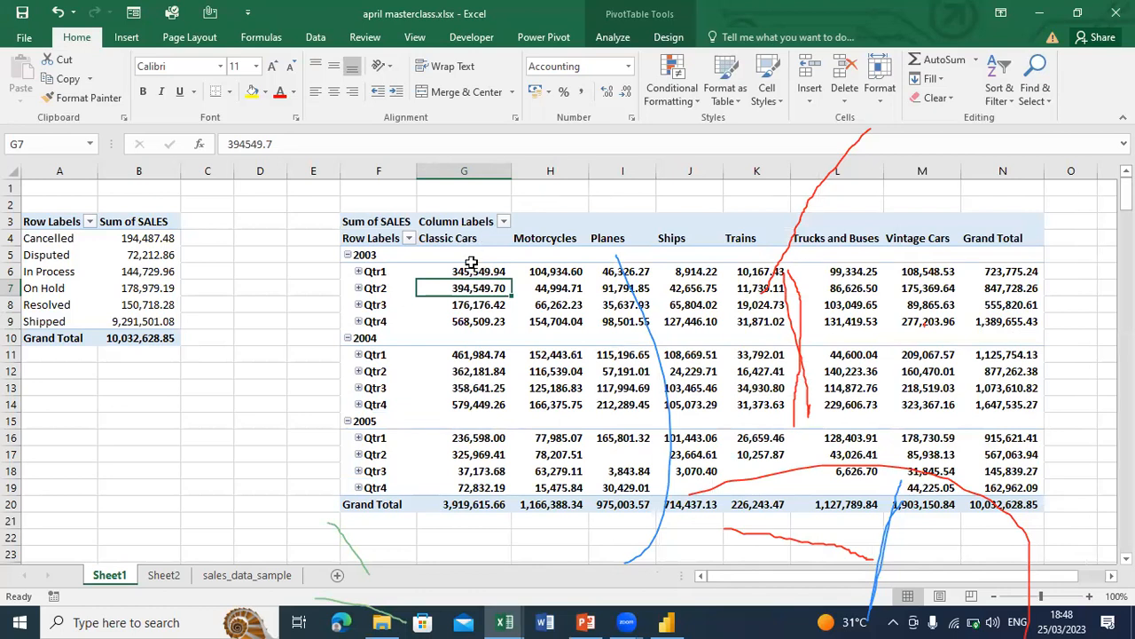
Expand Qtr1 under 2003 into months, dismiss the battery notice and look over the sales per product line.
{"action": "left_click", "coordinate": [360, 273]}
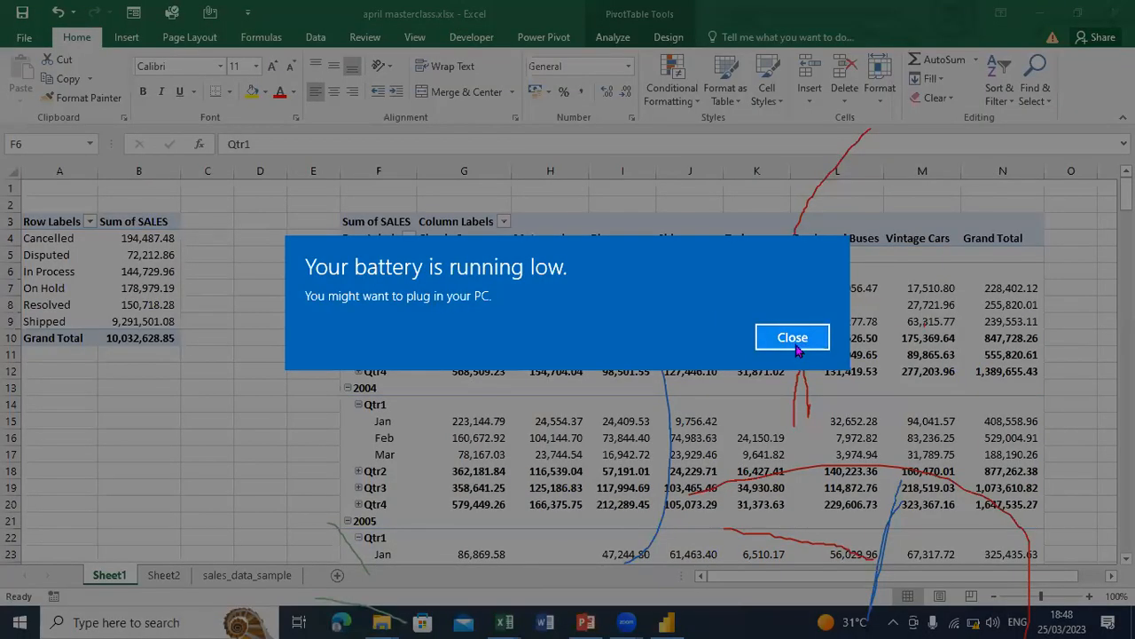
{"action": "left_click", "coordinate": [792, 338]}
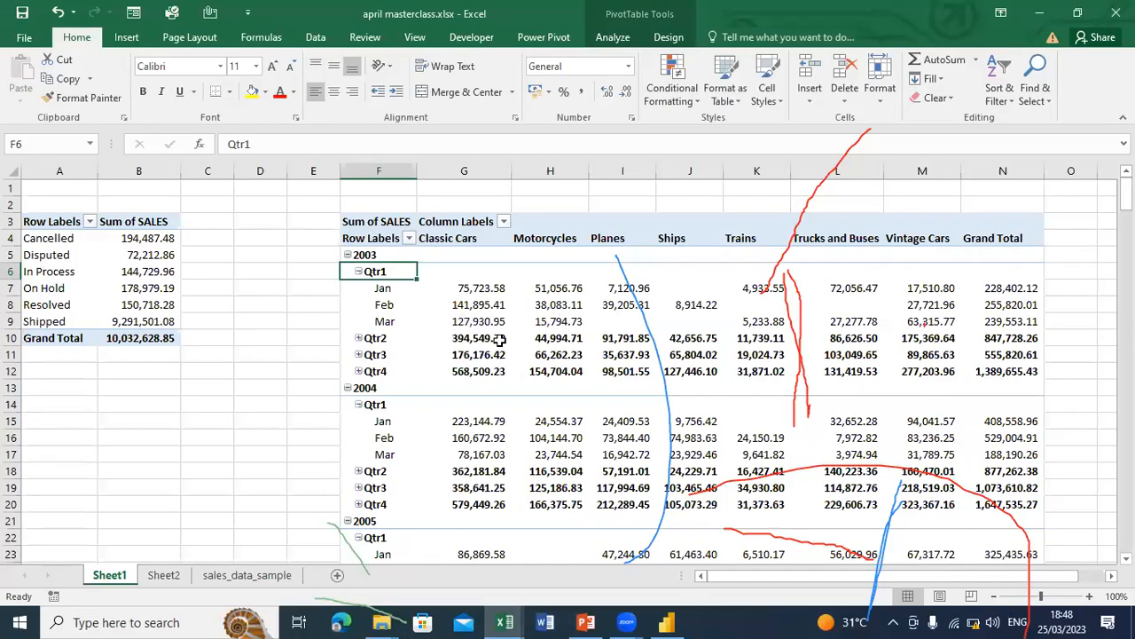
{"action": "left_click", "coordinate": [552, 345]}
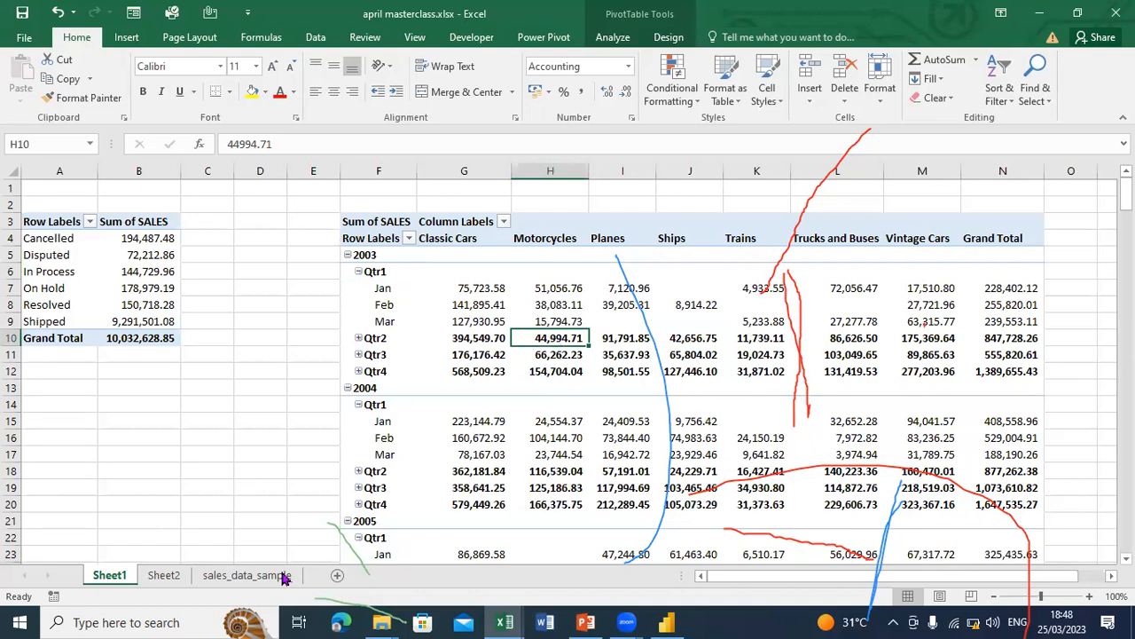
{"action": "left_click", "coordinate": [621, 401]}
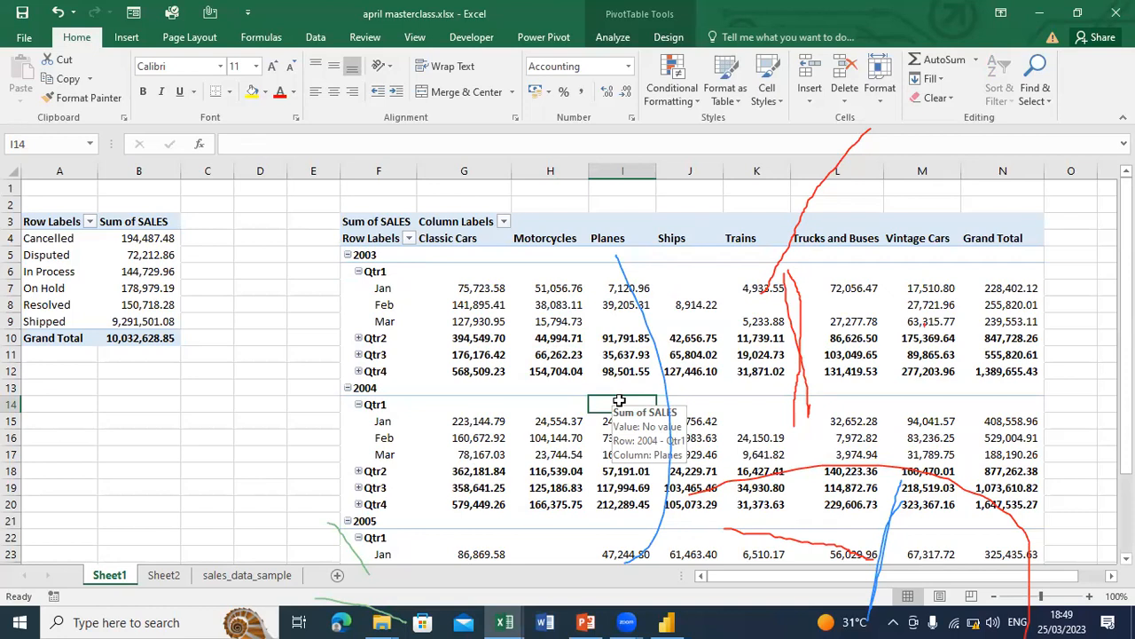
Collapse the Qtr1 months in the order-date PivotTable to quarter totals and slightly narrow the Trucks and Buses column.
{"action": "left_click", "coordinate": [554, 593]}
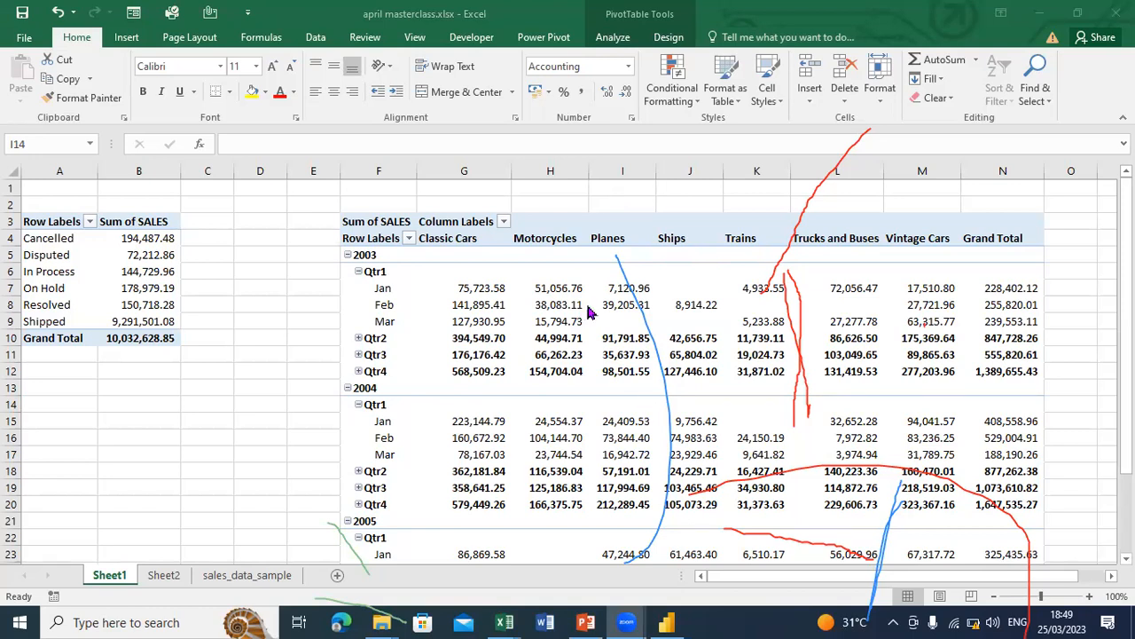
{"action": "left_click", "coordinate": [360, 272]}
{"action": "left_click", "coordinate": [359, 271]}
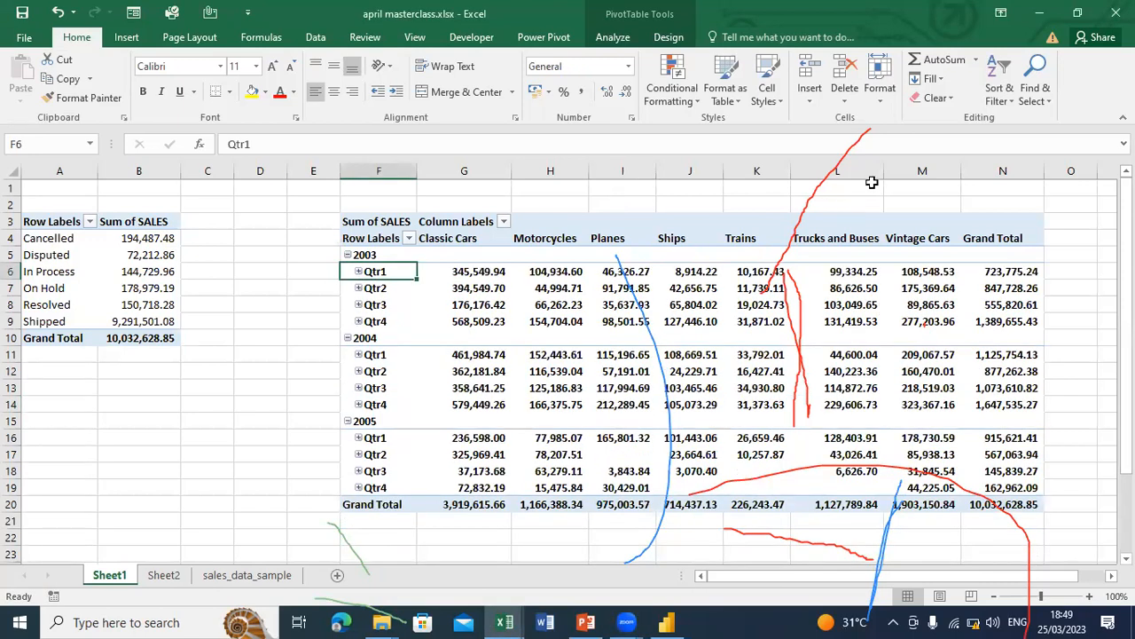
{"action": "left_click_drag", "start_coordinate": [883, 174], "coordinate": [874, 172]}
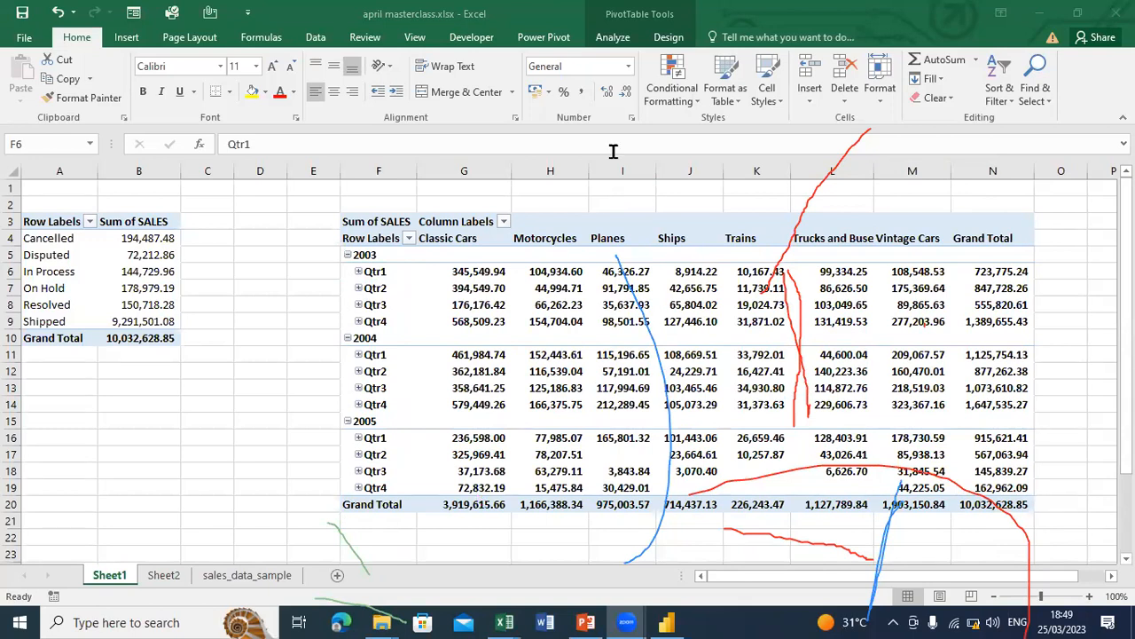
Look over the quarterly and status PivotTables on Sheet1 and the source records on sales_data_sample.
{"action": "left_click", "coordinate": [616, 289]}
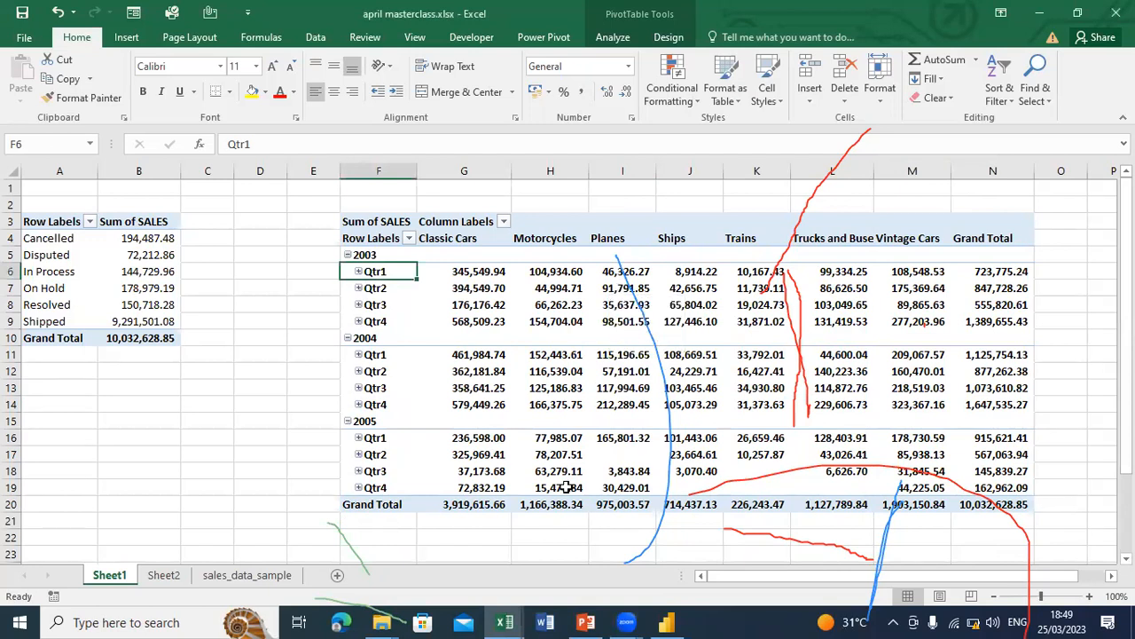
{"action": "left_click", "coordinate": [418, 485]}
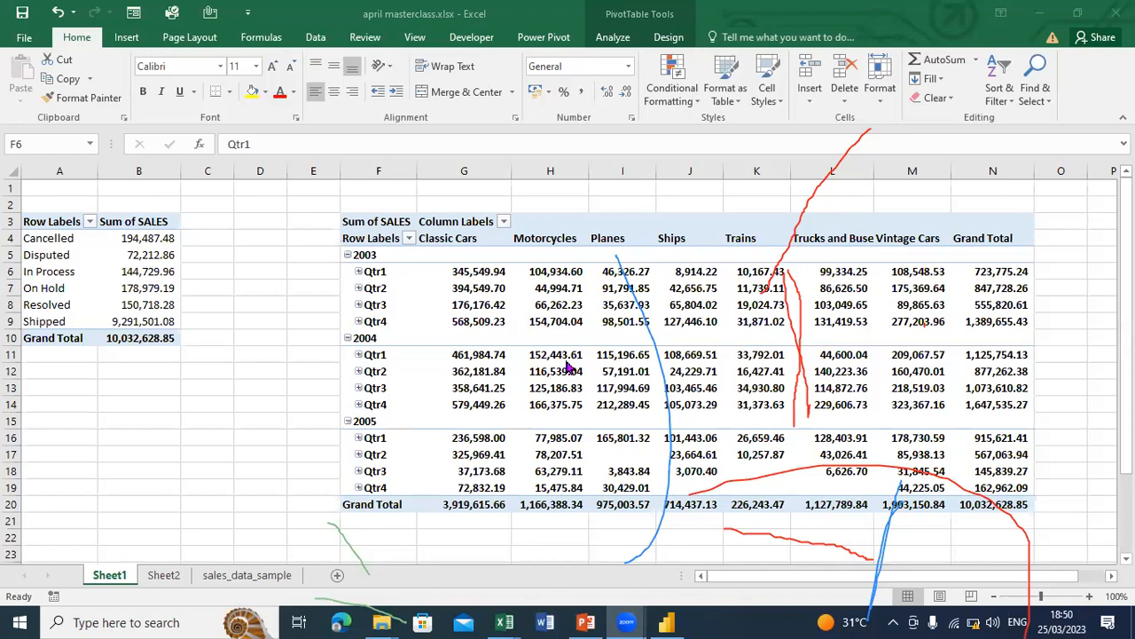
{"action": "left_click", "coordinate": [379, 272]}
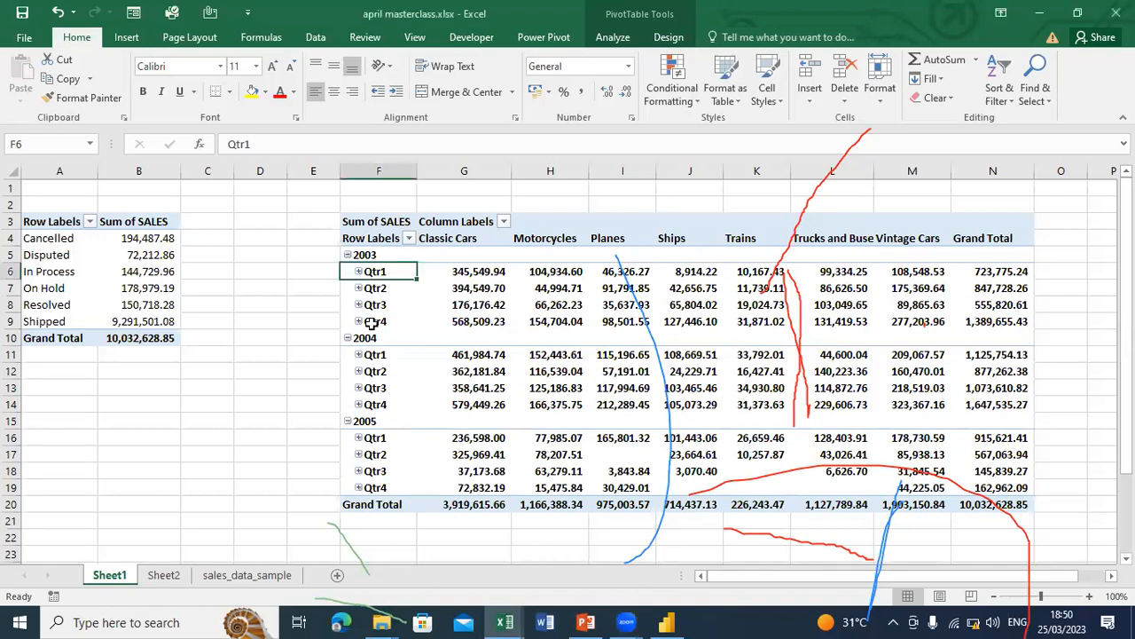
{"action": "left_click", "coordinate": [88, 279]}
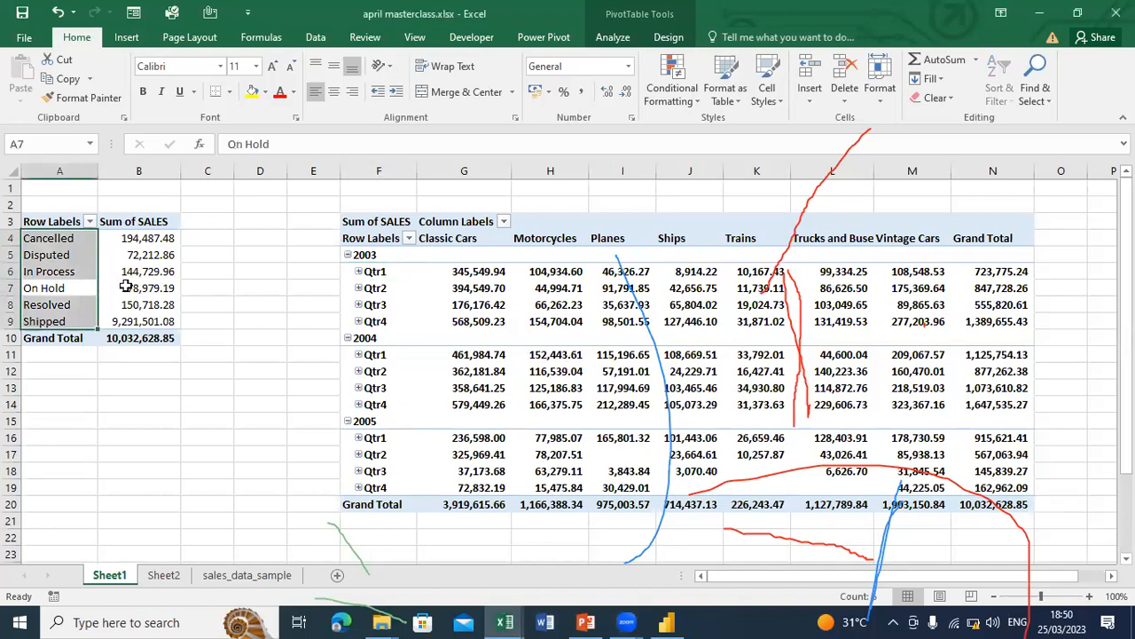
{"action": "left_click", "coordinate": [120, 286]}
{"action": "left_click", "coordinate": [264, 578]}
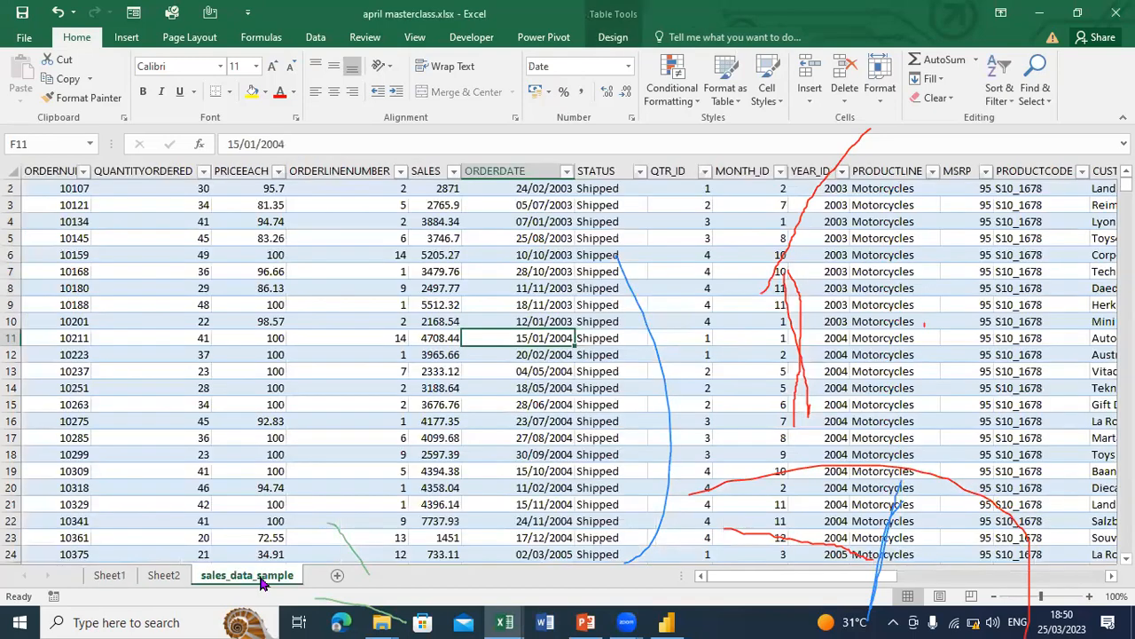
Select the Sum of SALES PivotTable on Sheet2 and turn on its field list.
{"action": "left_click", "coordinate": [163, 575]}
{"action": "left_click", "coordinate": [78, 236]}
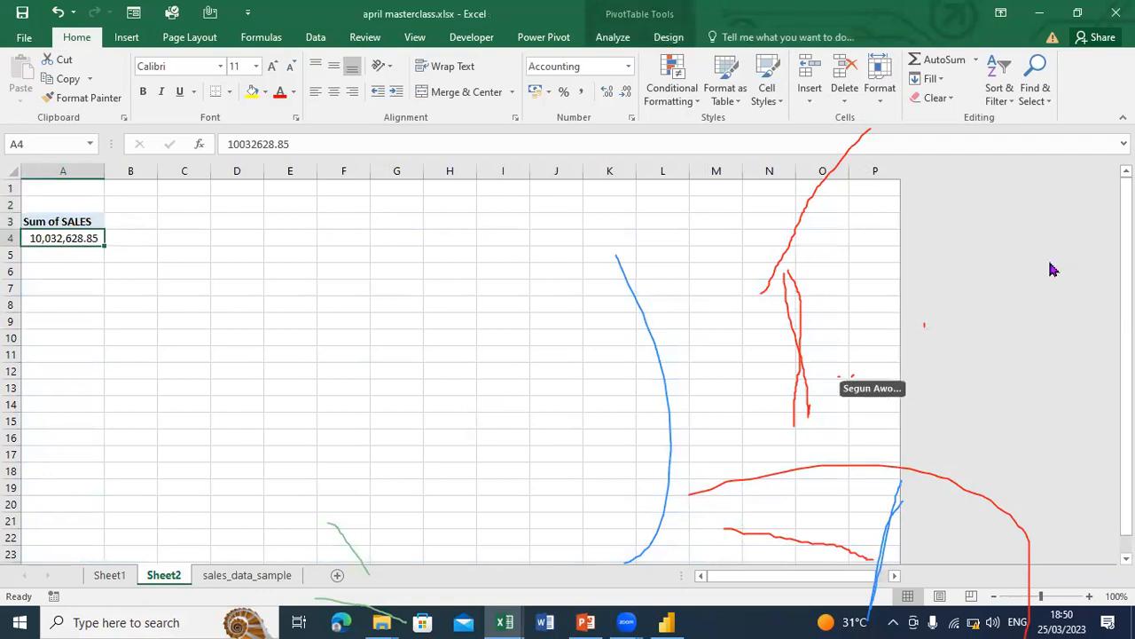
{"action": "left_click", "coordinate": [623, 40]}
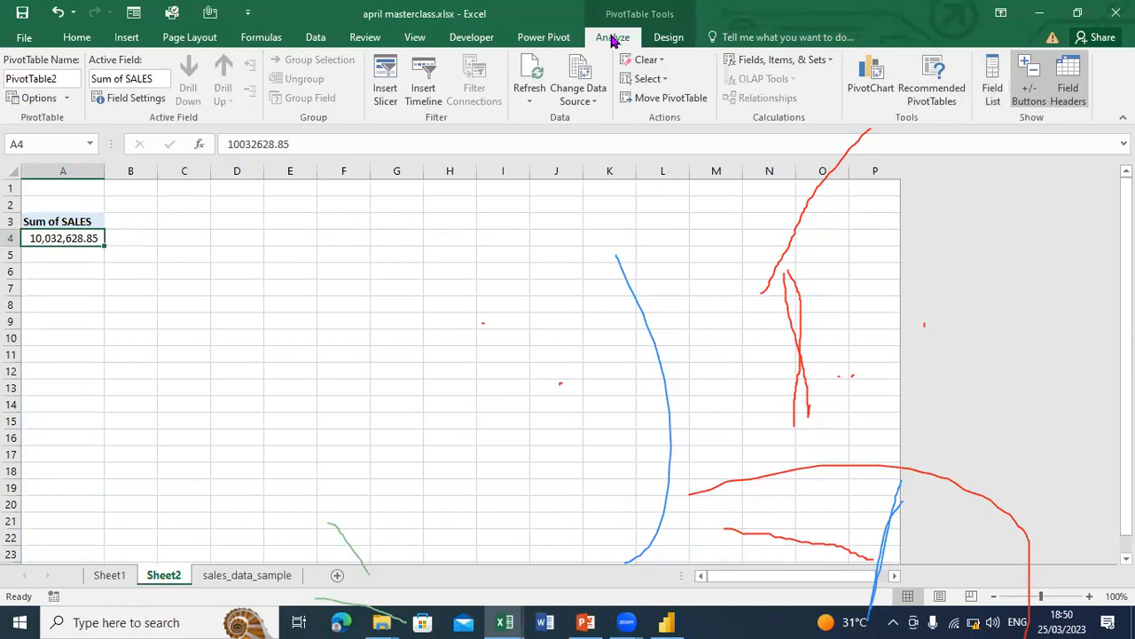
{"action": "left_click", "coordinate": [993, 80]}
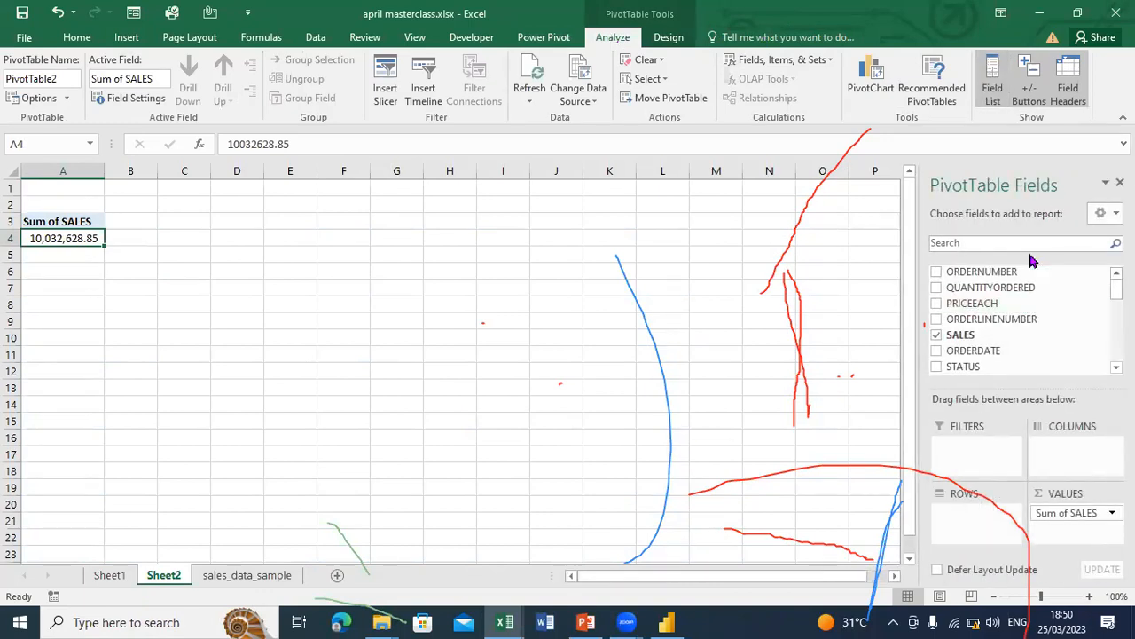
Check how the field list behaves when cells outside and inside the Sheet2 PivotTable are selected.
{"action": "left_click", "coordinate": [660, 220]}
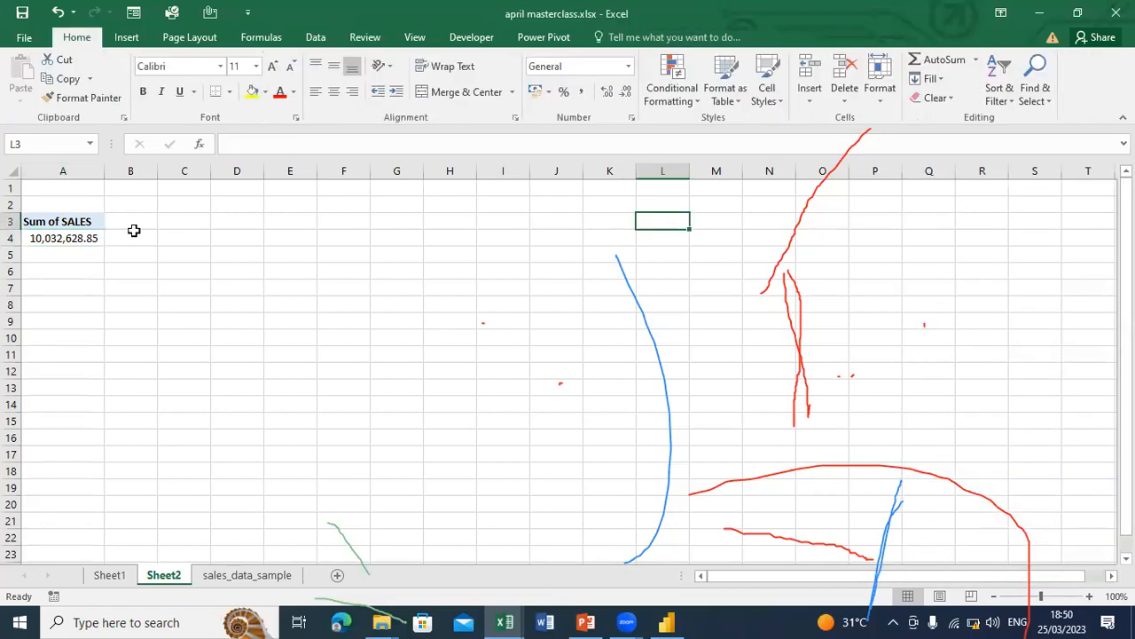
{"action": "left_click", "coordinate": [75, 228]}
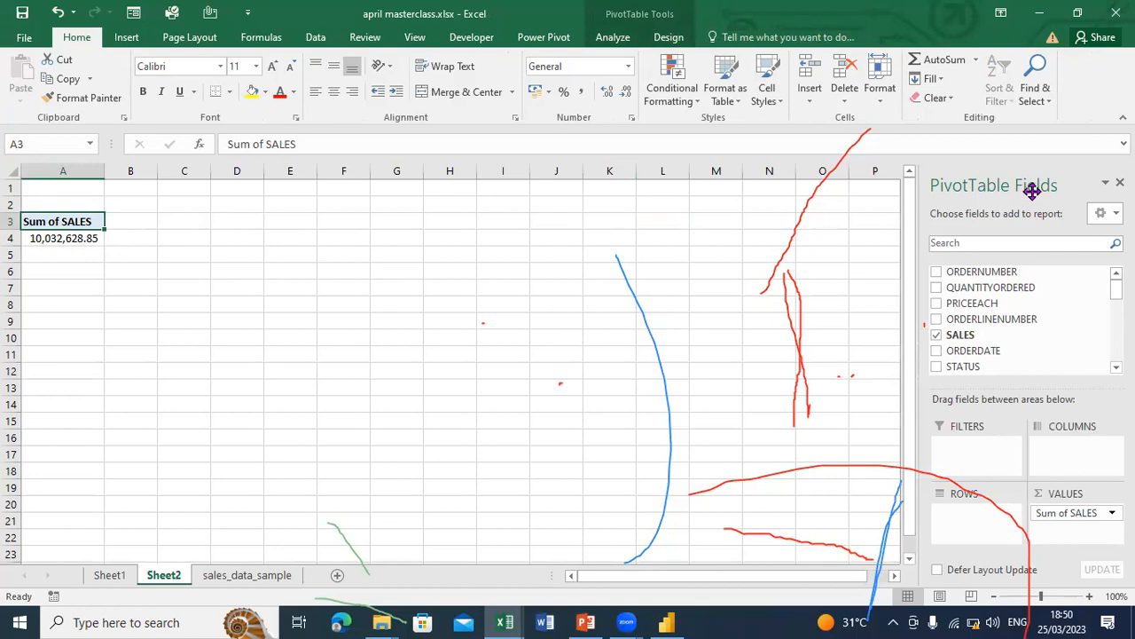
{"action": "left_click", "coordinate": [254, 237]}
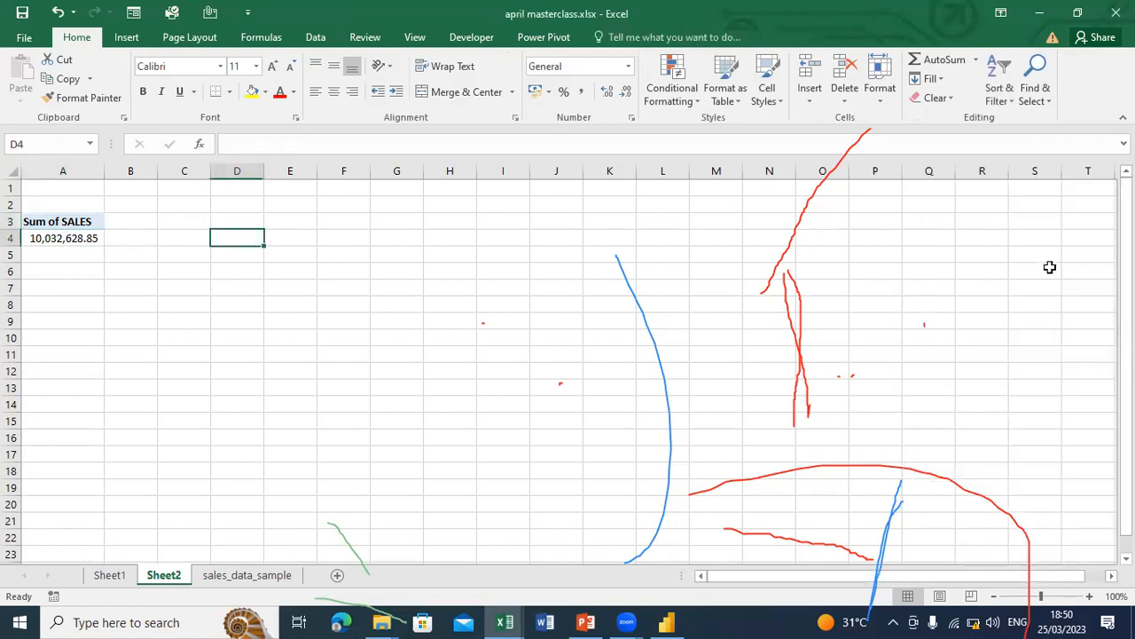
{"action": "left_click", "coordinate": [45, 238]}
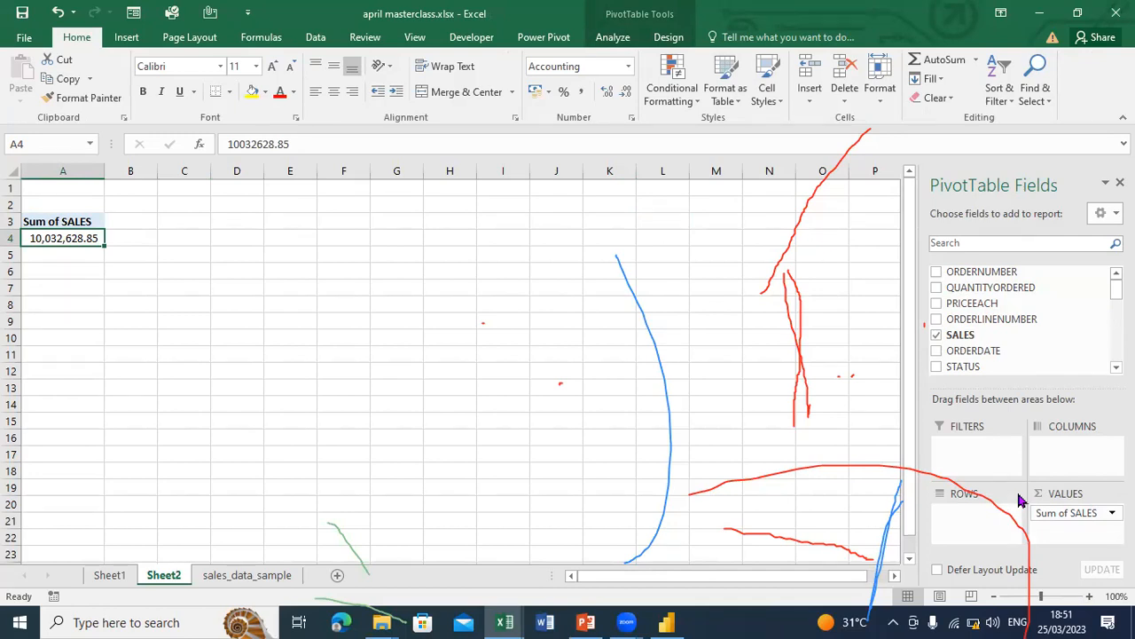
Return to Sheet1 and review the status labels from Cancelled to Shipped and their sales values.
{"action": "left_click", "coordinate": [117, 576]}
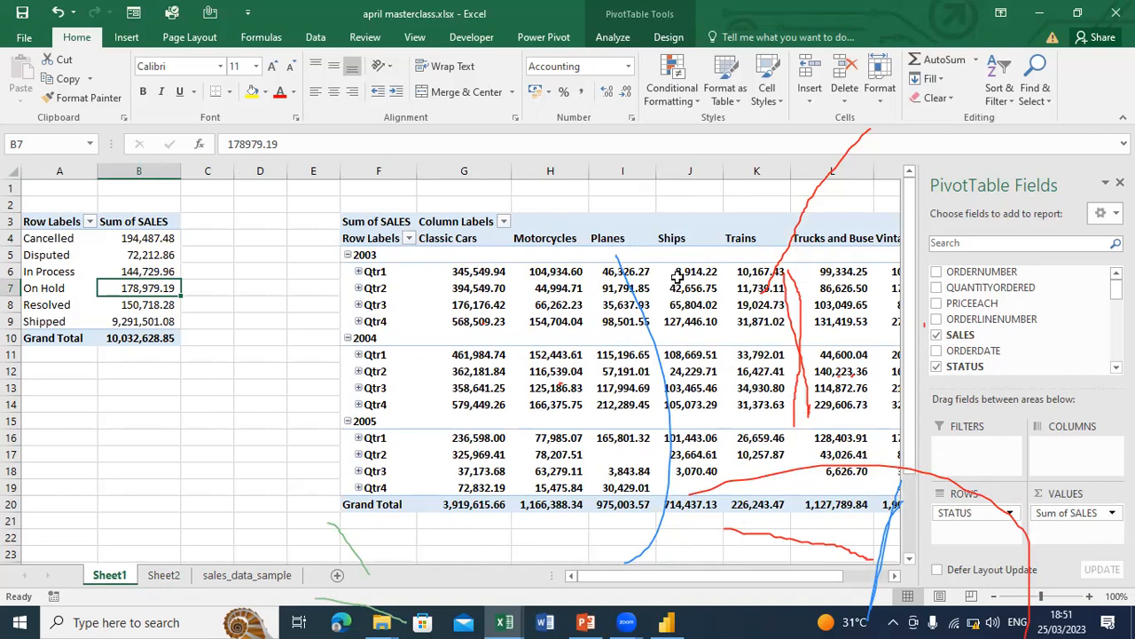
{"action": "mouse_move", "coordinate": [768, 408]}
{"action": "left_click_drag", "start_coordinate": [51, 238], "coordinate": [50, 319]}
{"action": "left_click_drag", "start_coordinate": [50, 321], "coordinate": [51, 321]}
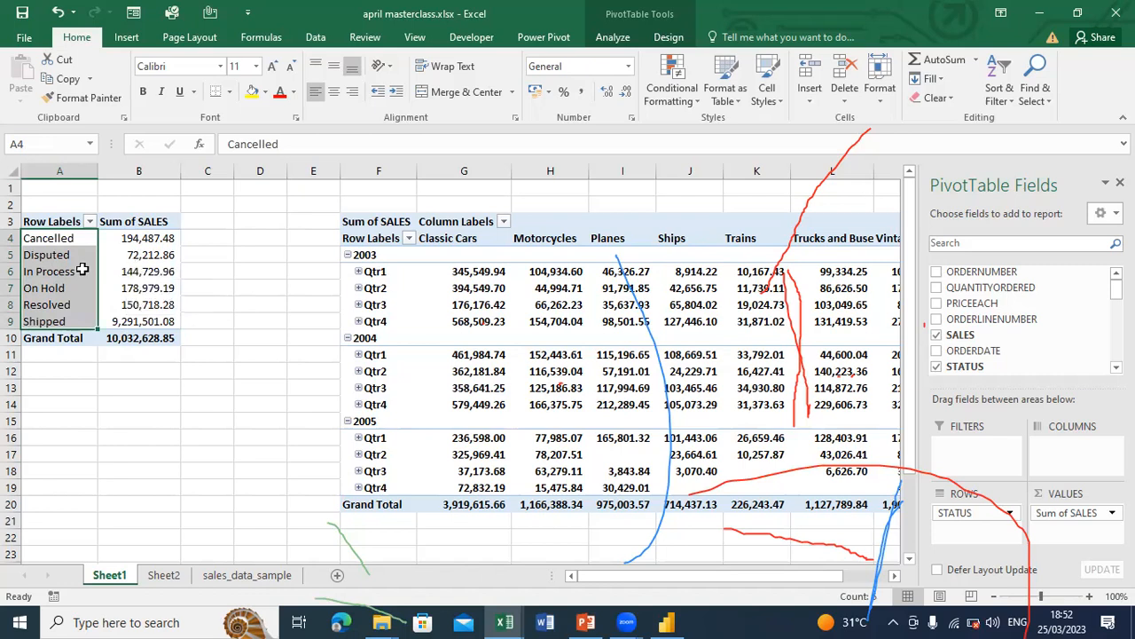
{"action": "left_click", "coordinate": [117, 275]}
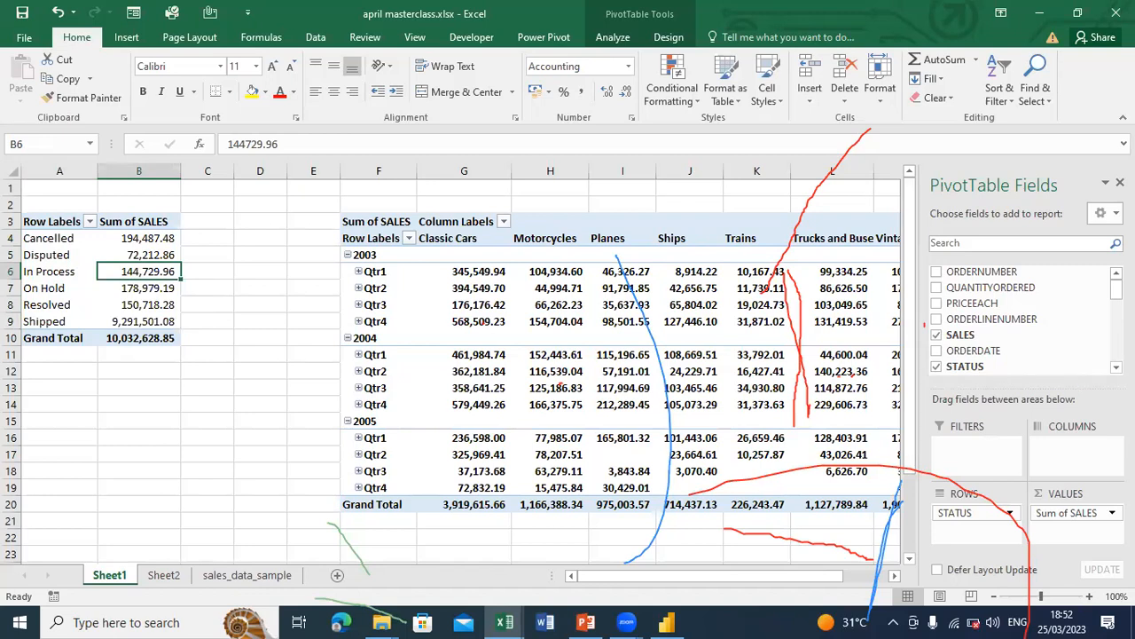
Add DEALSIZE below STATUS in the rows of the status PivotTable, look at the breakdown and remove the field again.
{"action": "scroll", "coordinate": [1020, 319], "scroll_direction": "down", "scroll_amount": 5}
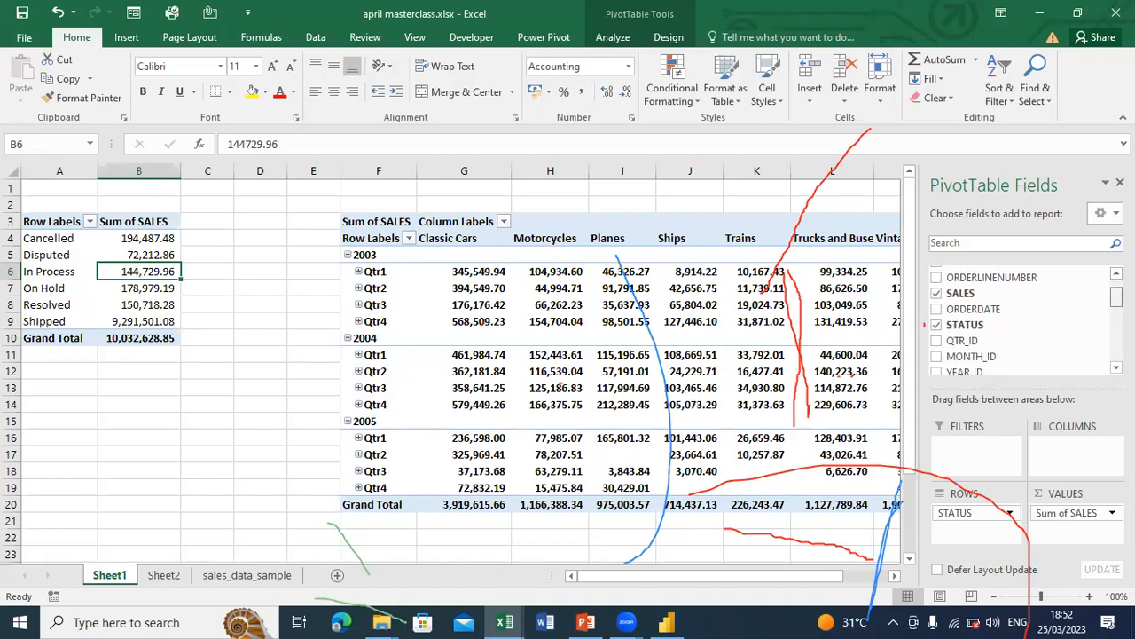
{"action": "scroll", "coordinate": [1020, 320], "scroll_direction": "down", "scroll_amount": 1}
{"action": "scroll", "coordinate": [1020, 319], "scroll_direction": "down", "scroll_amount": 6}
{"action": "scroll", "coordinate": [1020, 319], "scroll_direction": "down", "scroll_amount": 3}
{"action": "scroll", "coordinate": [998, 370], "scroll_direction": "down", "scroll_amount": 4}
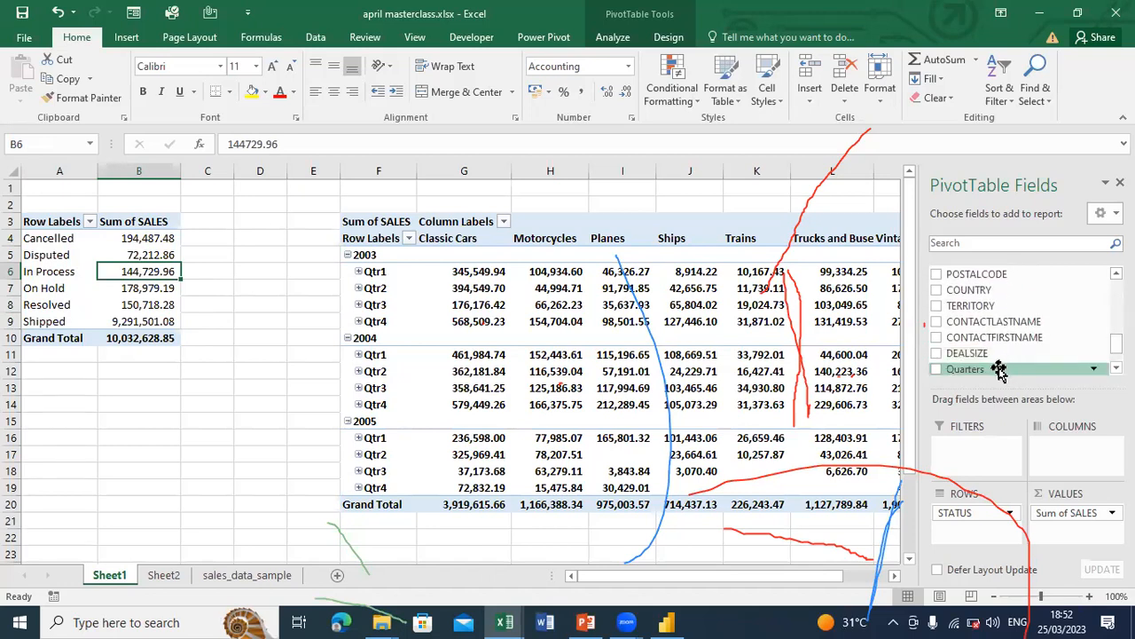
{"action": "left_click_drag", "start_coordinate": [992, 355], "coordinate": [967, 530]}
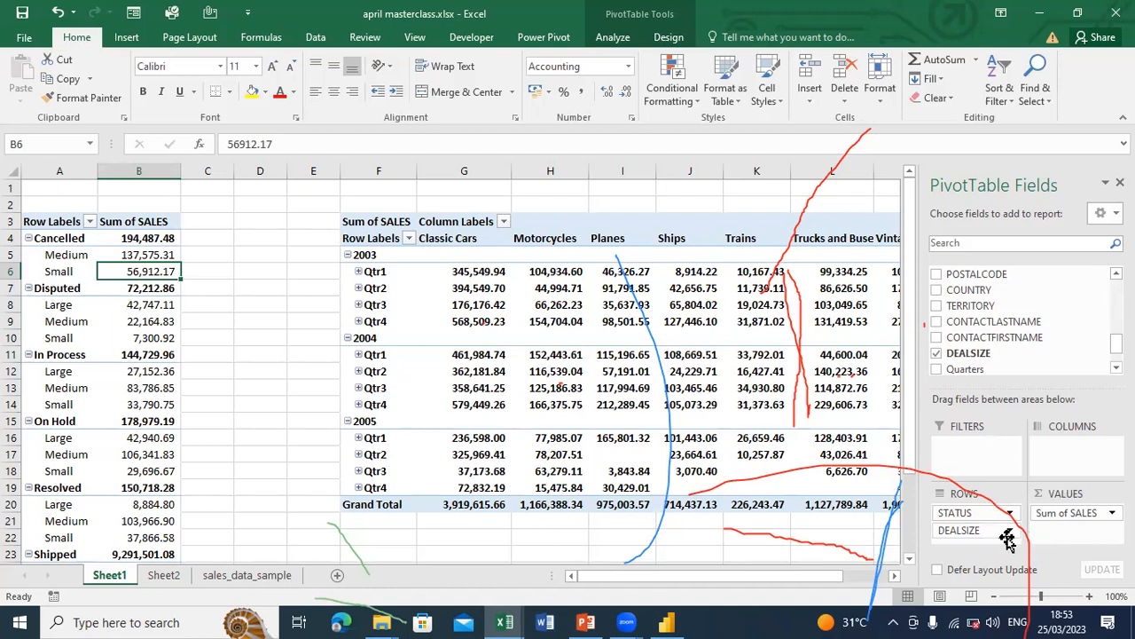
{"action": "left_click_drag", "start_coordinate": [1006, 539], "coordinate": [181, 302]}
Insert a Clustered Column PivotChart from the status PivotTable.
{"action": "left_click", "coordinate": [115, 282]}
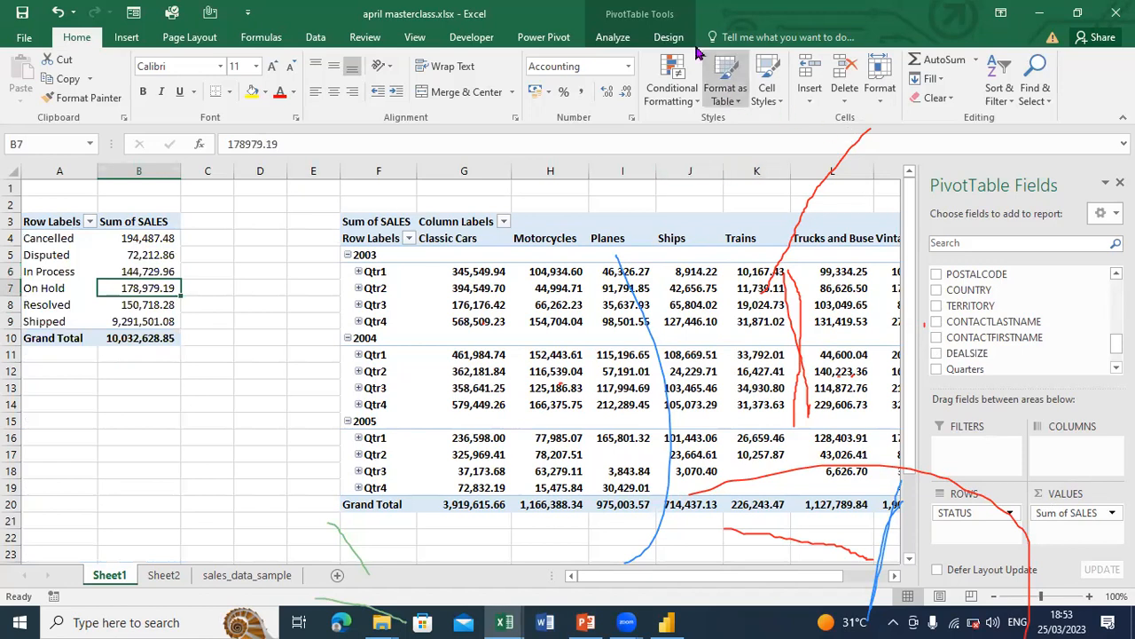
{"action": "left_click", "coordinate": [624, 37]}
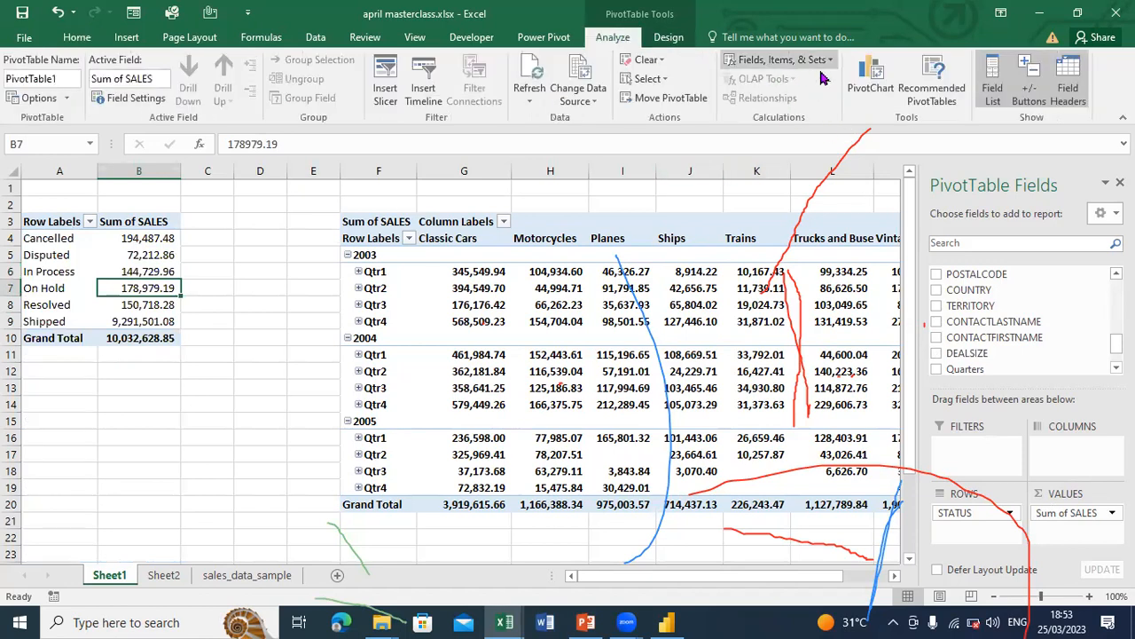
{"action": "left_click", "coordinate": [878, 84]}
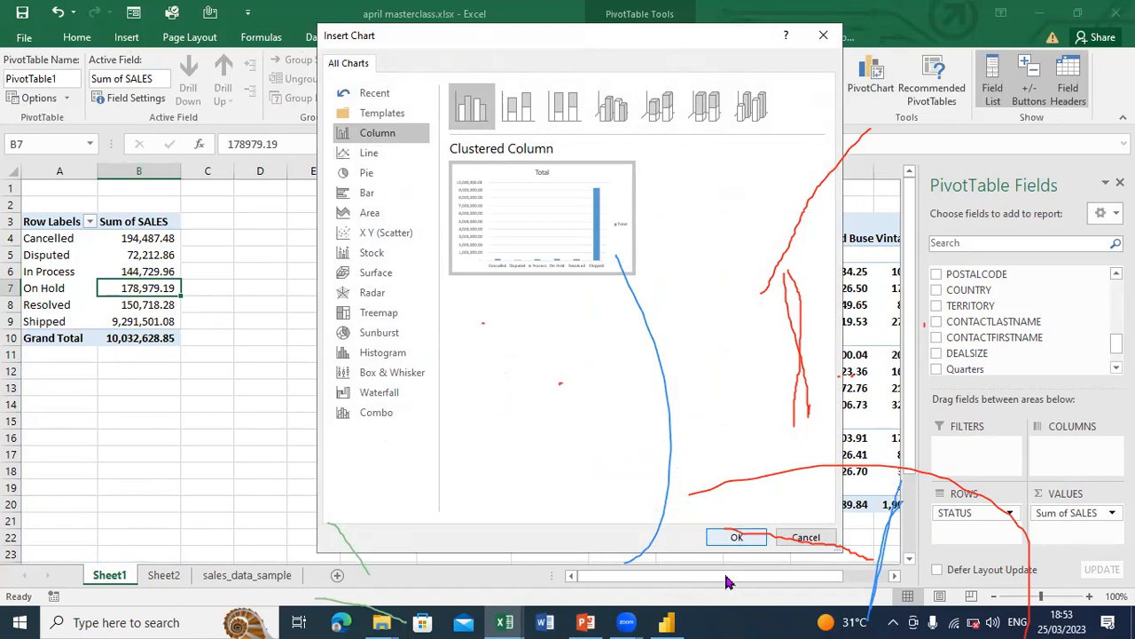
{"action": "key", "text": "Return"}
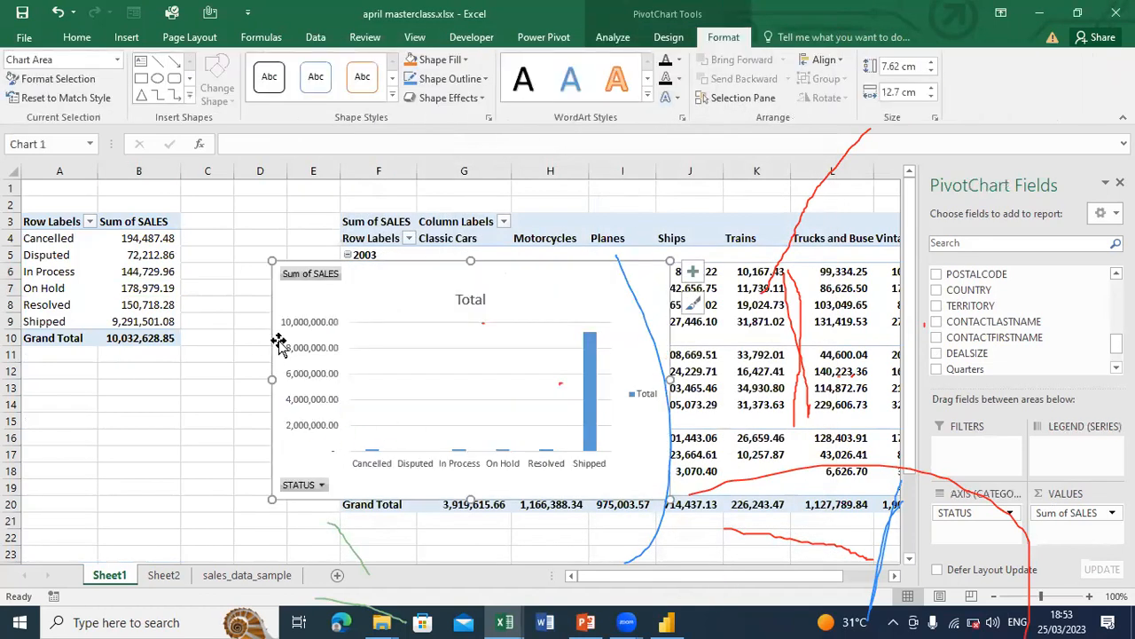
Resize the status PivotChart to 7.14 cm high and 8.44 cm wide beside the status PivotTable.
{"action": "left_click_drag", "start_coordinate": [271, 379], "coordinate": [182, 350]}
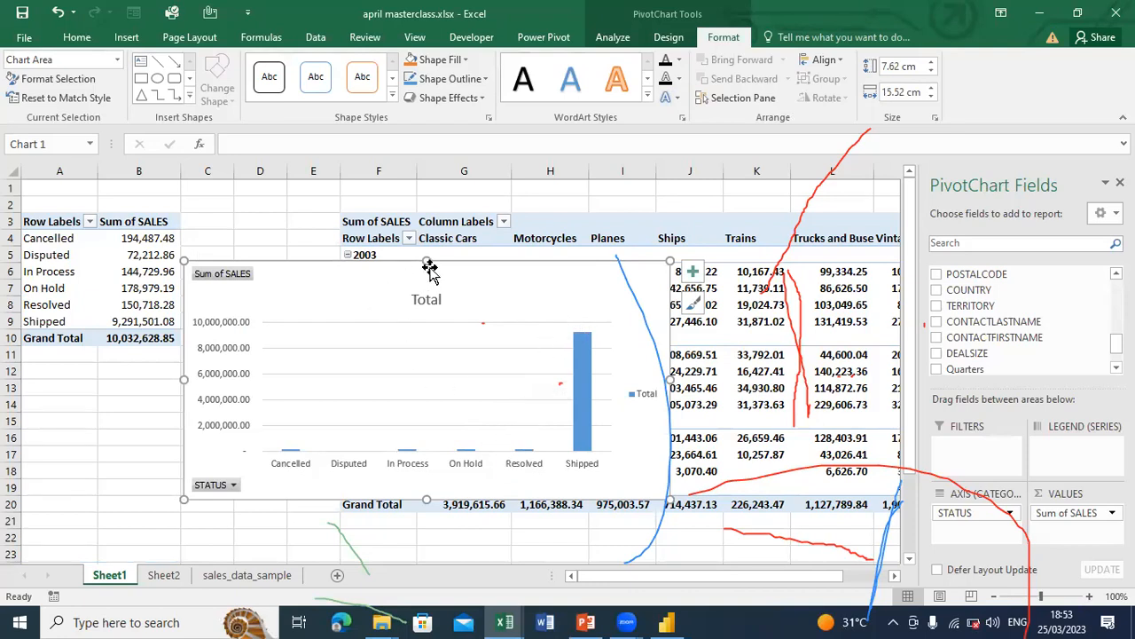
{"action": "left_click_drag", "start_coordinate": [434, 191], "coordinate": [436, 191]}
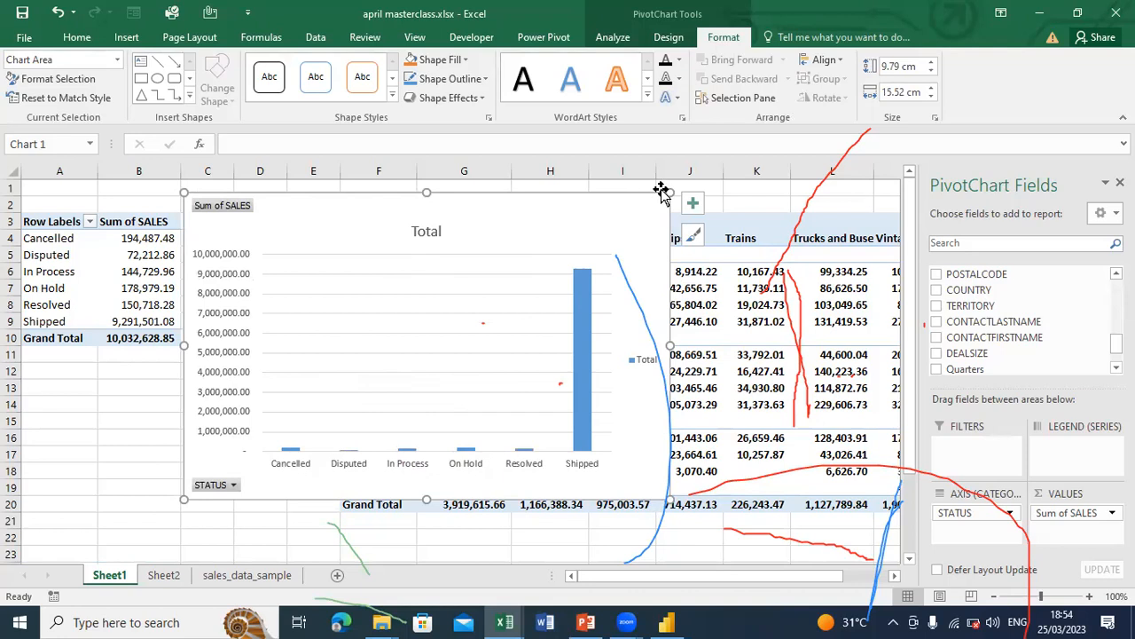
{"action": "left_click_drag", "start_coordinate": [669, 193], "coordinate": [449, 275]}
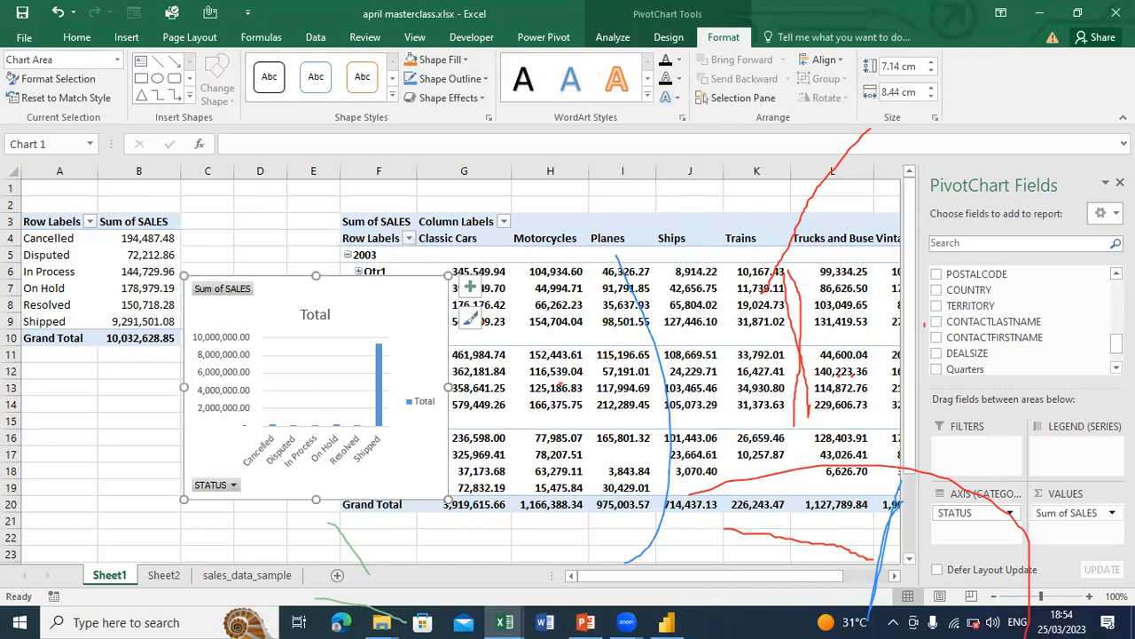
Summarise the SALES values of the status PivotChart by Count.
{"action": "left_click", "coordinate": [1065, 513]}
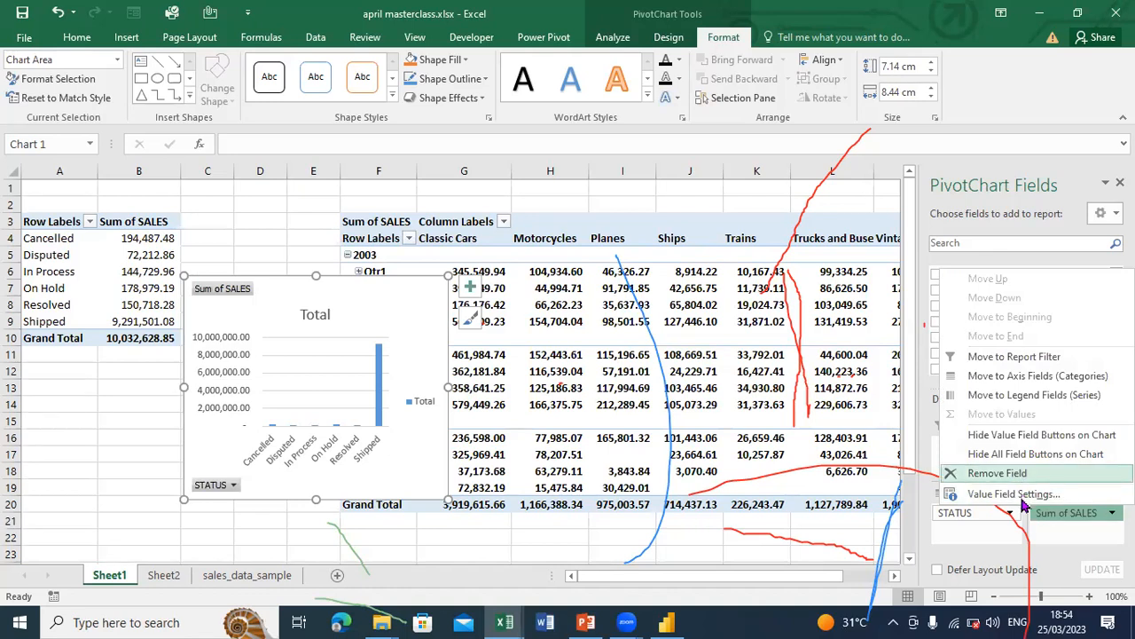
{"action": "left_click", "coordinate": [1013, 494]}
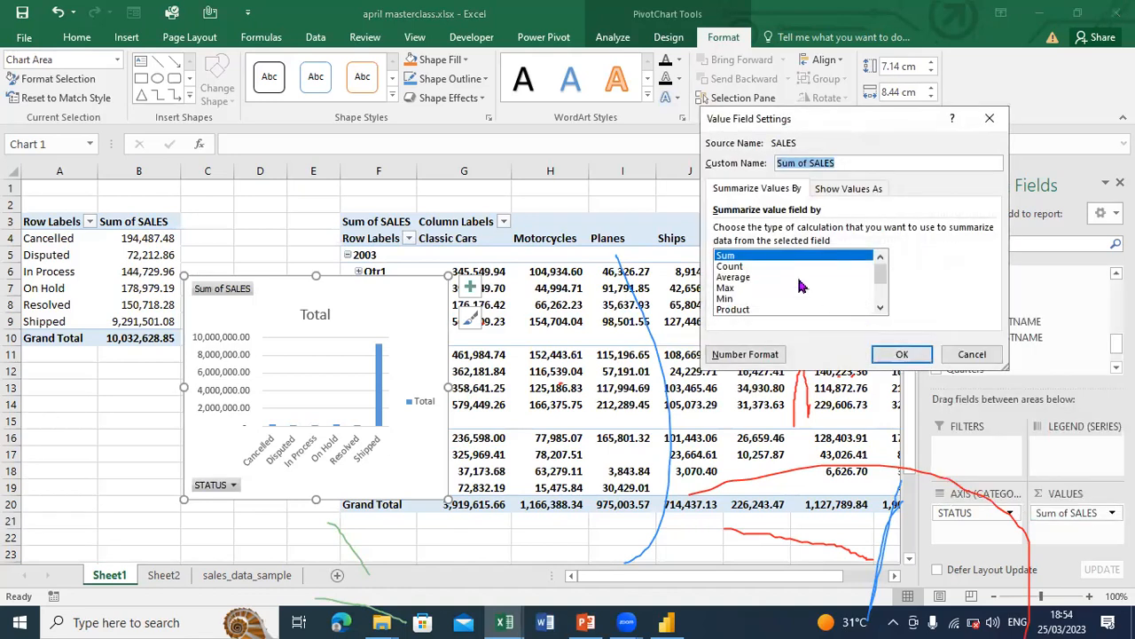
{"action": "left_click", "coordinate": [748, 267]}
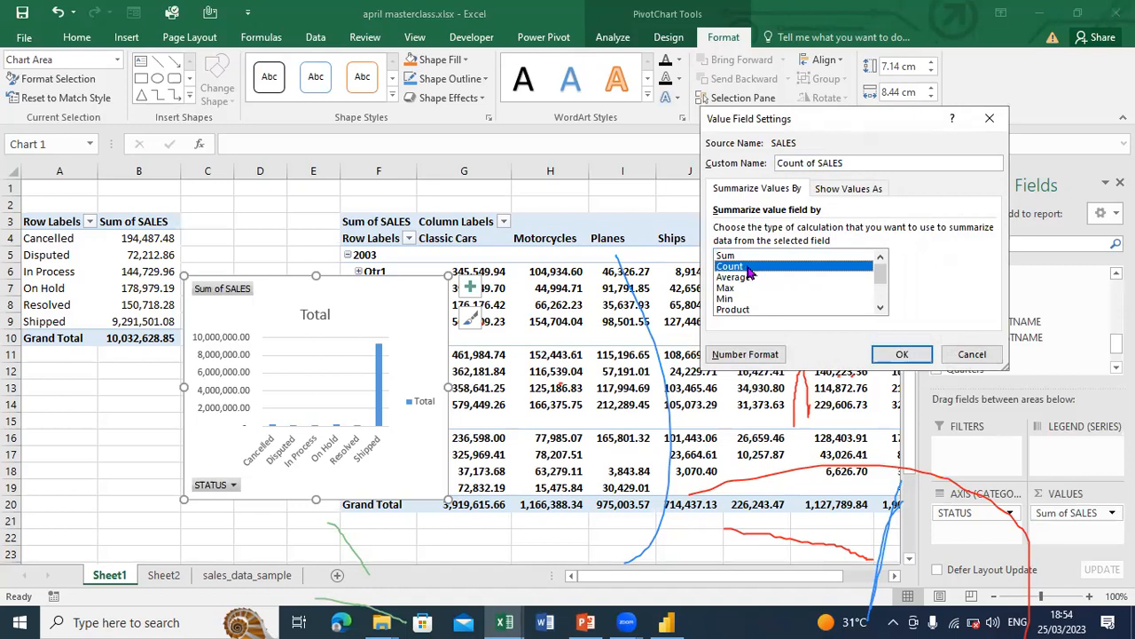
{"action": "left_click", "coordinate": [898, 356]}
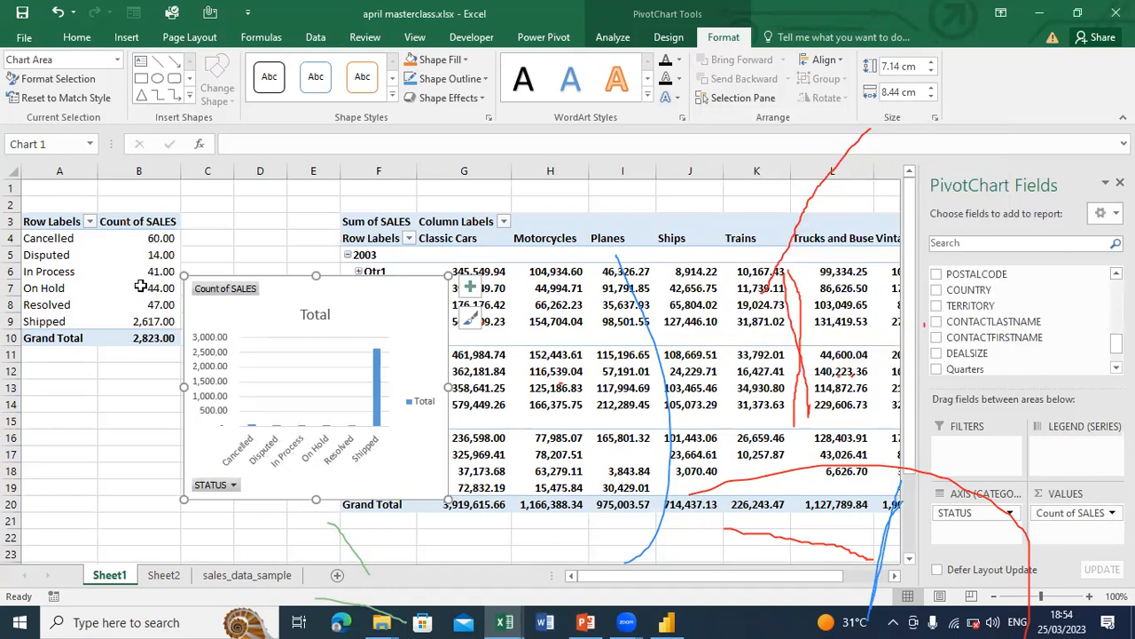